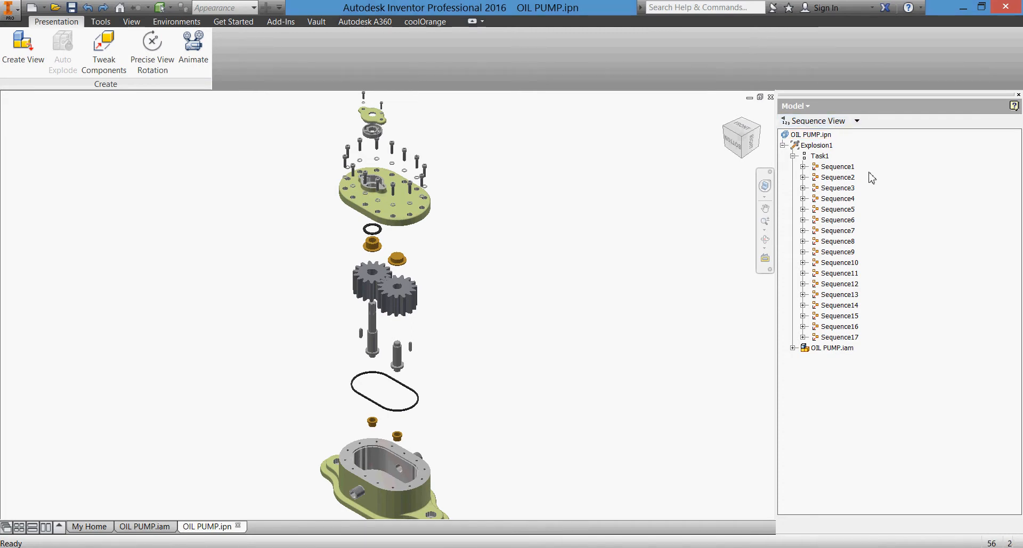
Step: Select Sequence1 through Sequence4 of Task1 one after another to identify the components each sequence moves
{"action": "left_click", "coordinate": [848, 169]}
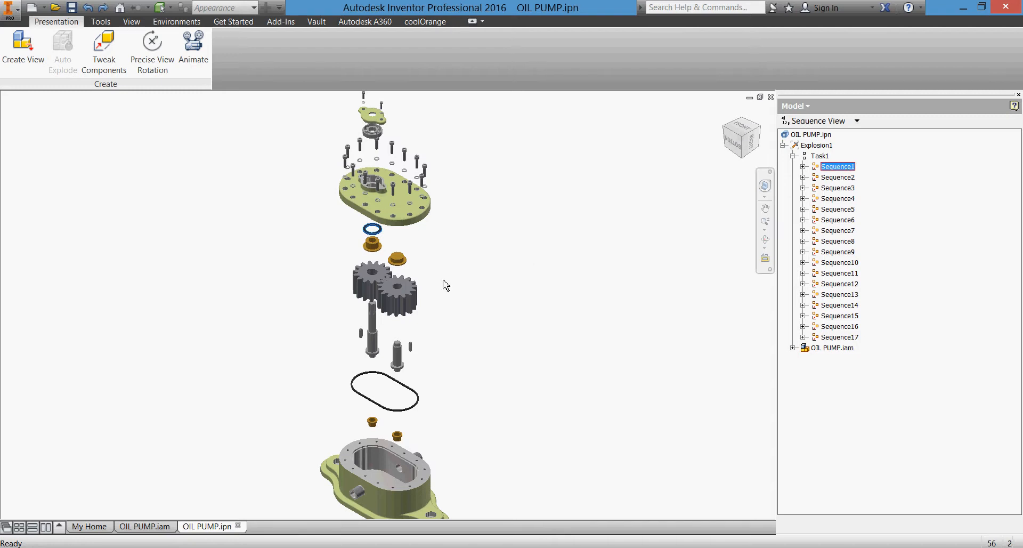
{"action": "left_click", "coordinate": [898, 203]}
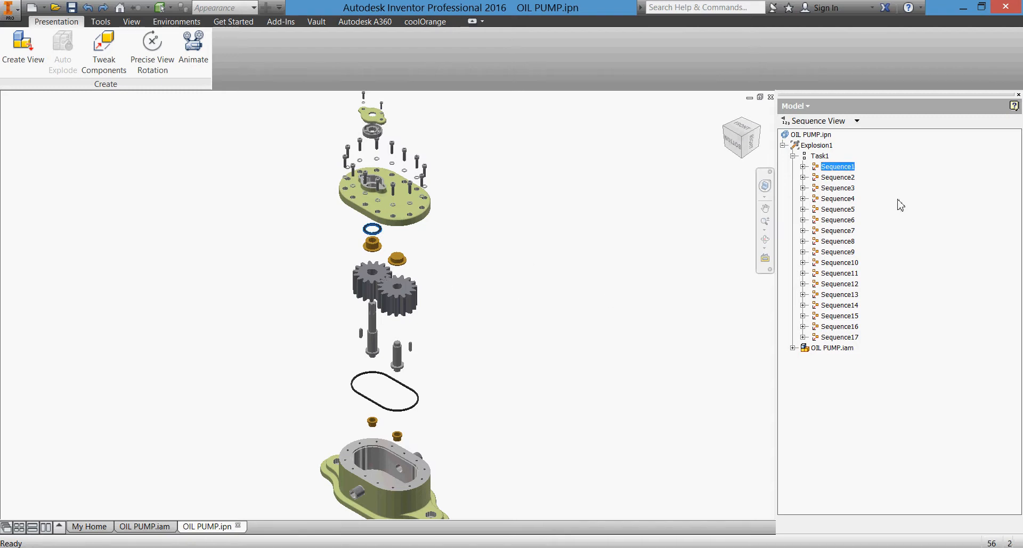
{"action": "left_click", "coordinate": [850, 179]}
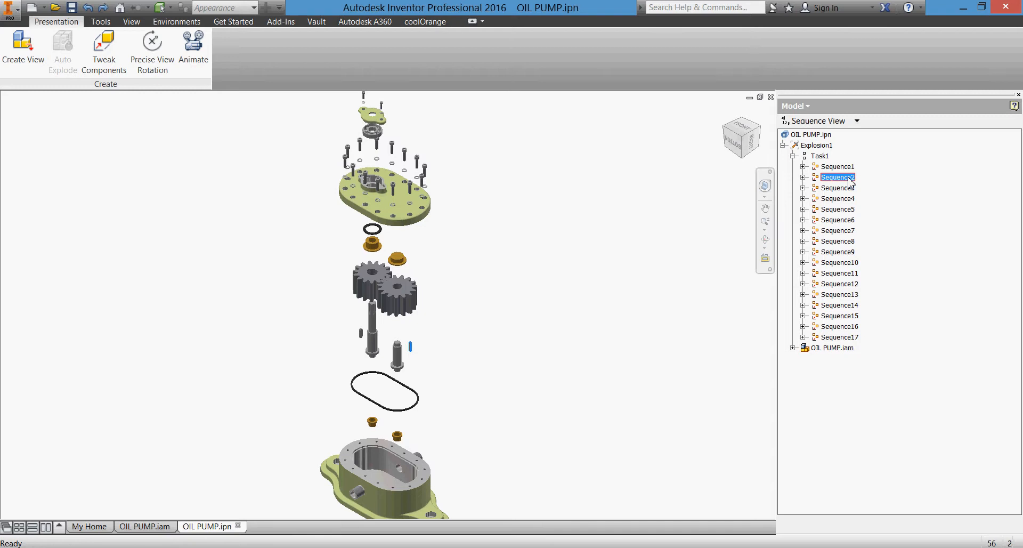
{"action": "left_click", "coordinate": [849, 189]}
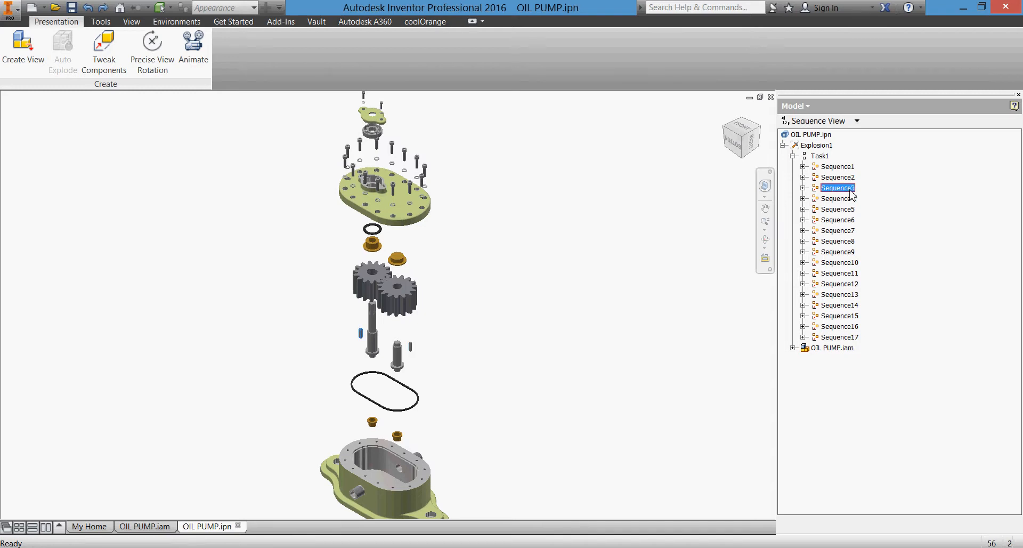
{"action": "left_click", "coordinate": [851, 201]}
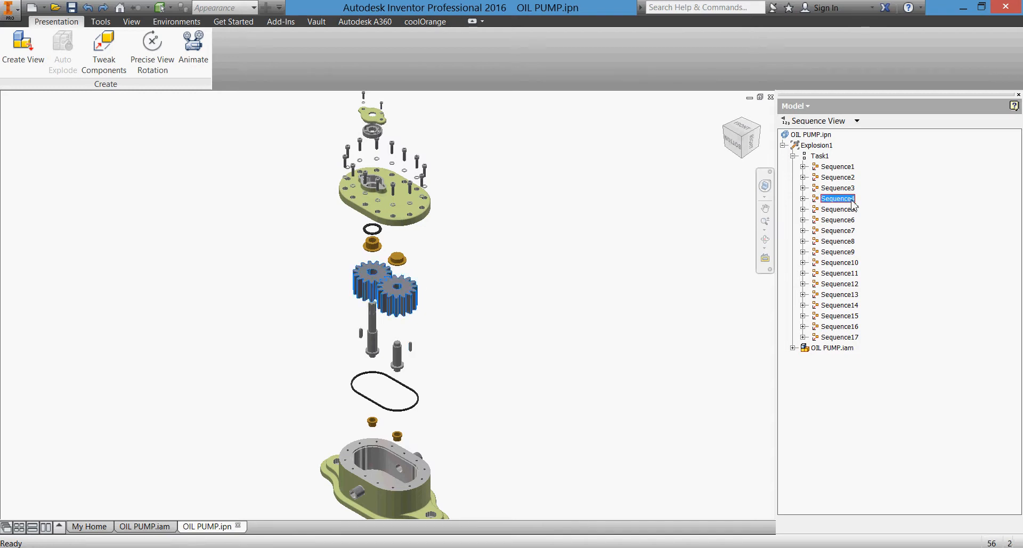
{"action": "left_click", "coordinate": [889, 204]}
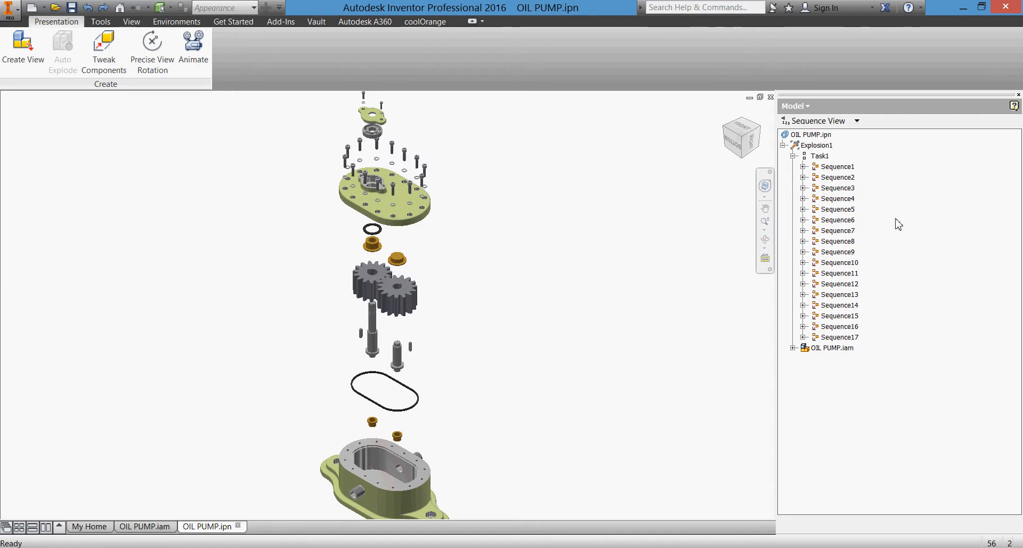
Step: Set the animation interval to 50, apply it, play the exploded view animation forward, and reset it
{"action": "left_click", "coordinate": [760, 129]}
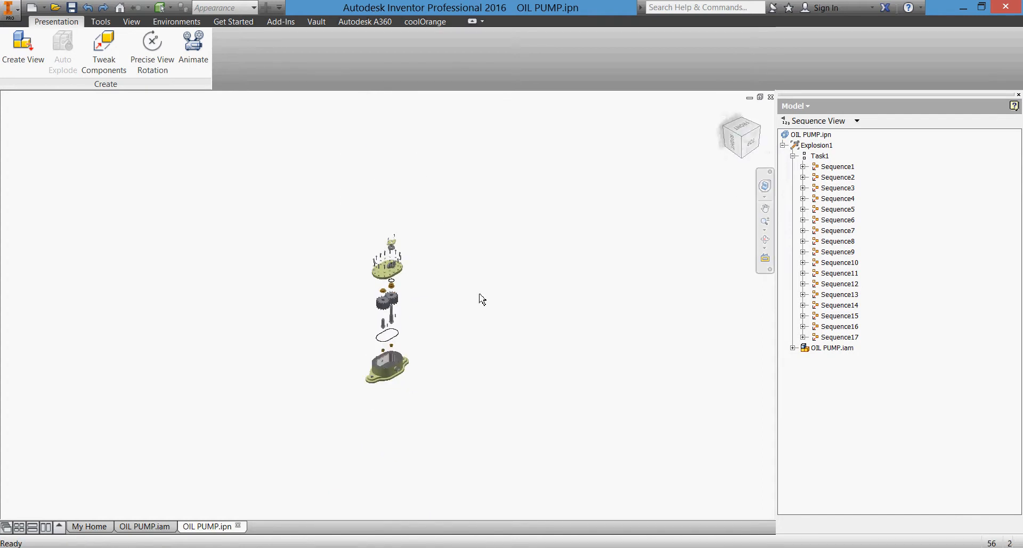
{"action": "scroll", "coordinate": [410, 320], "scroll_direction": "up", "scroll_amount": 5}
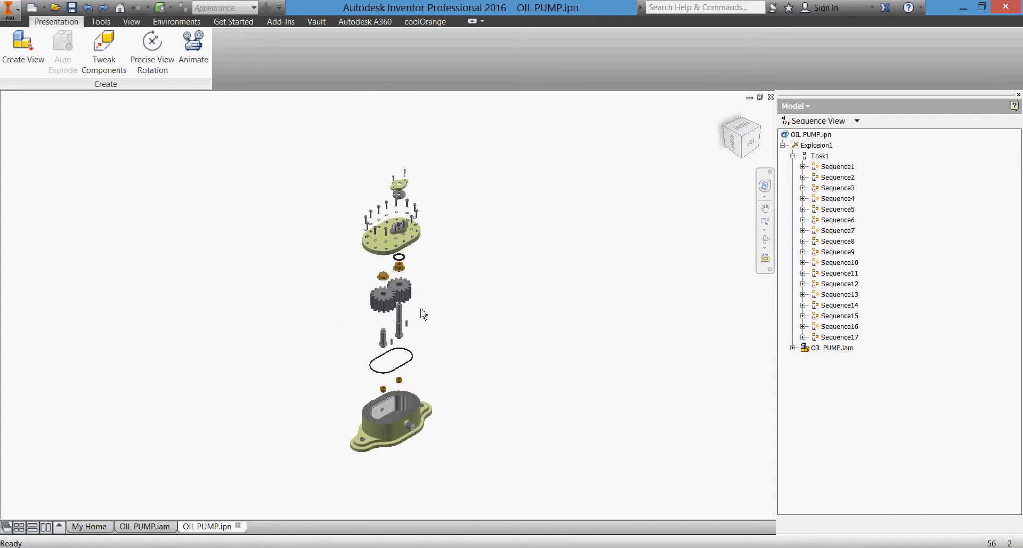
{"action": "middle_click_drag", "start_coordinate": [423, 312], "coordinate": [463, 274]}
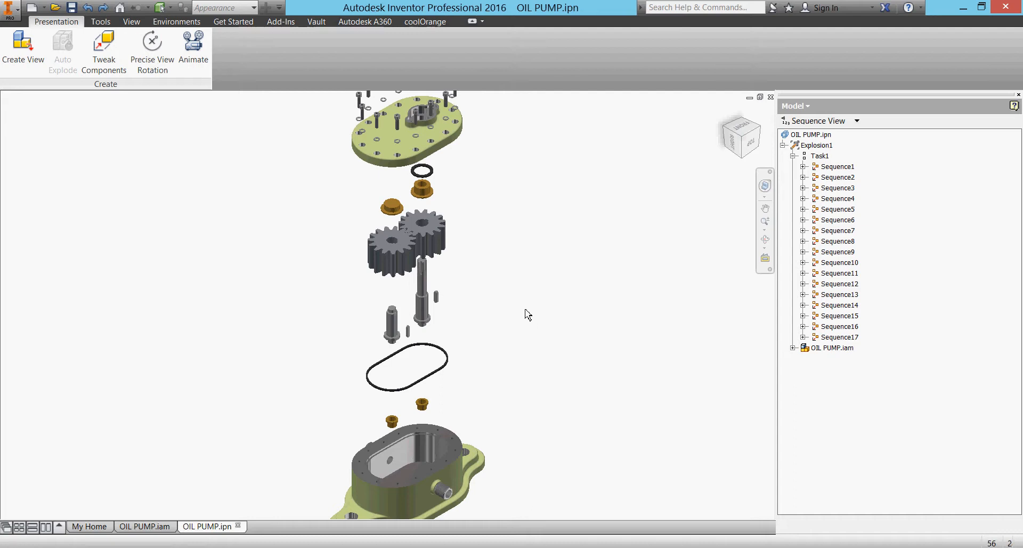
{"action": "left_click", "coordinate": [193, 51]}
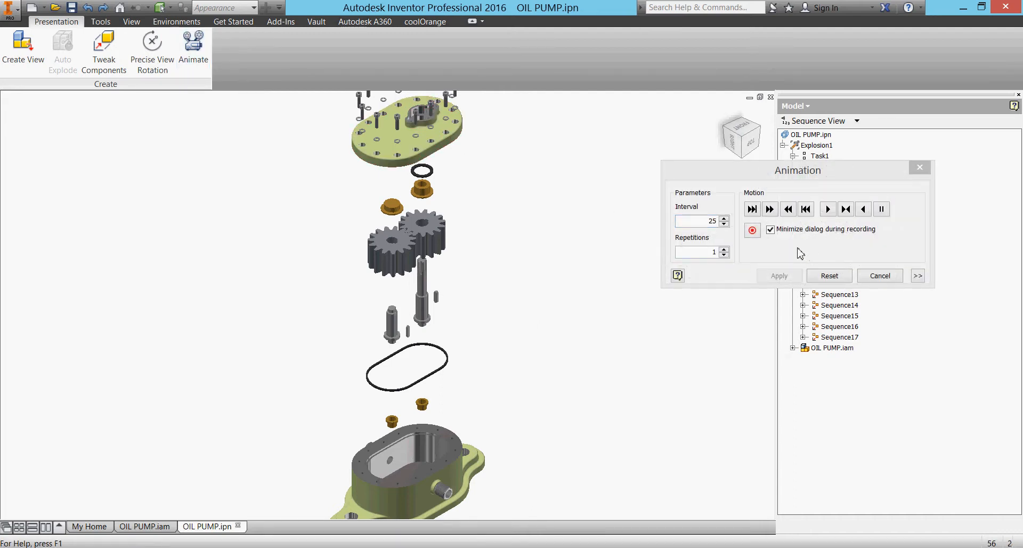
{"action": "left_click", "coordinate": [698, 221]}
{"action": "left_click", "coordinate": [768, 211]}
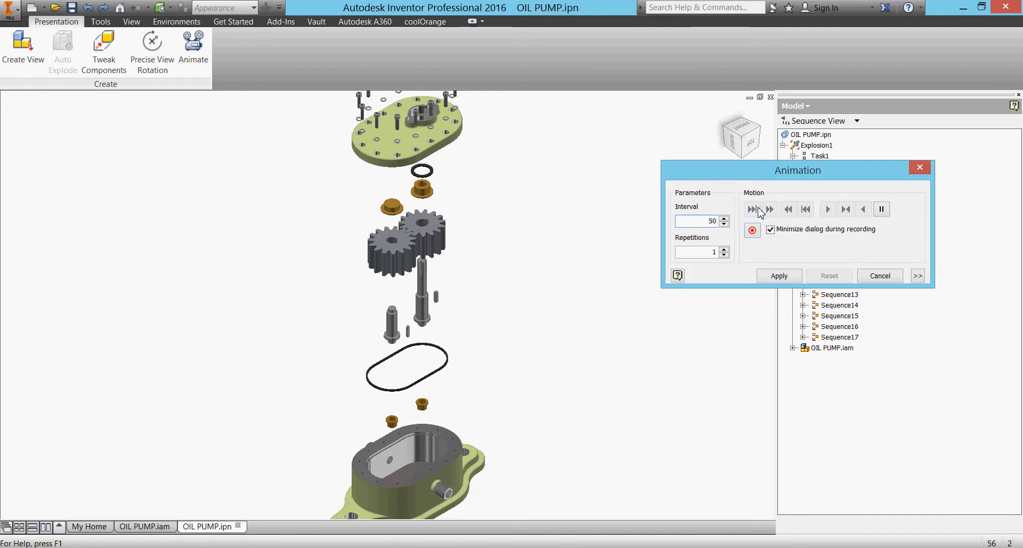
{"action": "left_click", "coordinate": [779, 276]}
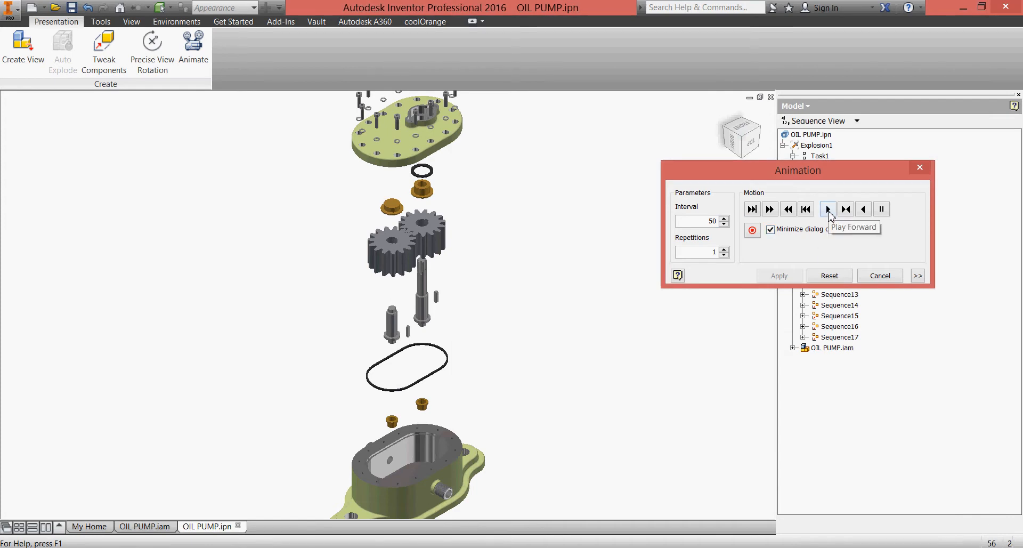
{"action": "left_click", "coordinate": [828, 211]}
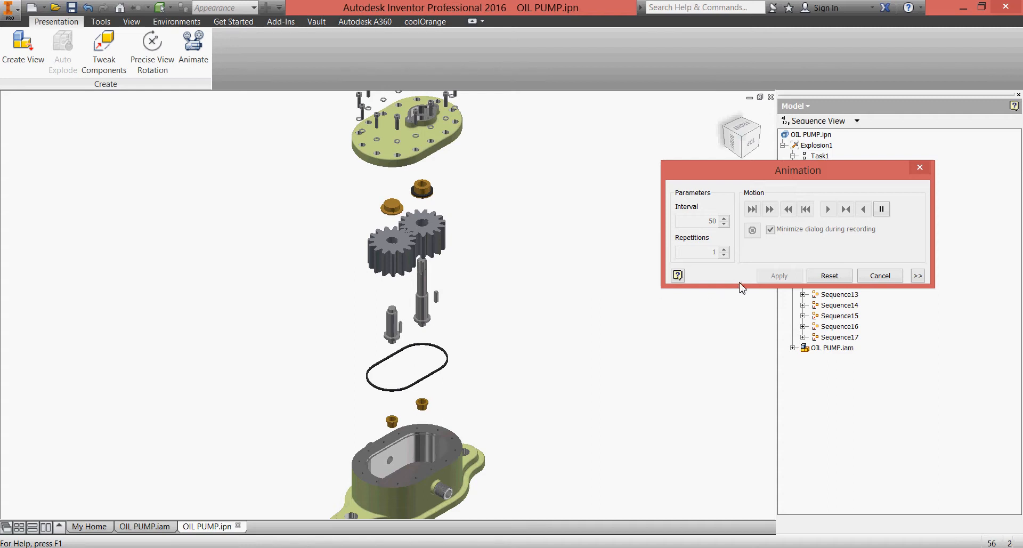
{"action": "left_click", "coordinate": [826, 276]}
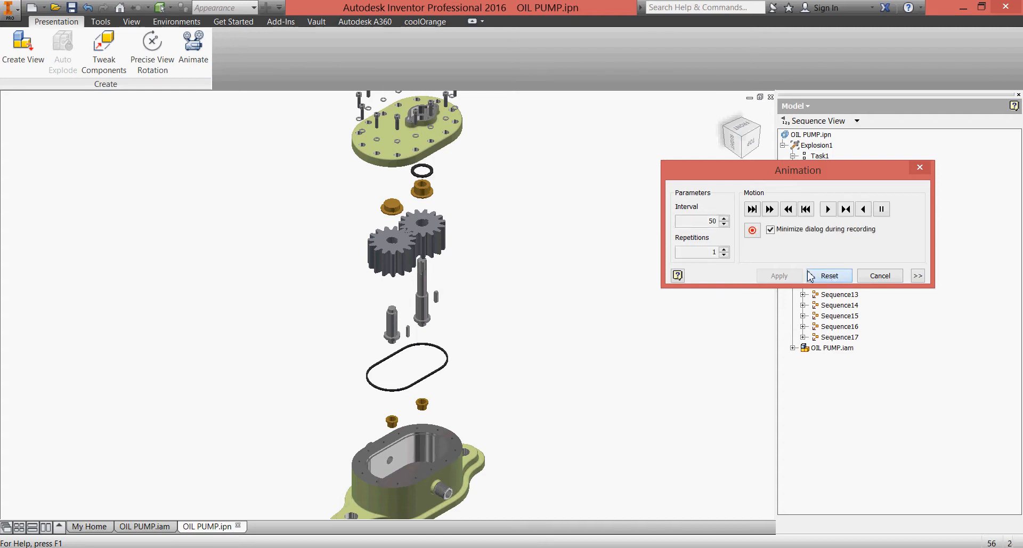
Step: Set the animation interval to 10, apply it, preview the assembly animation forward, and close the animation settings after resetting
{"action": "double_click", "coordinate": [710, 221]}
{"action": "type", "text": "10"}
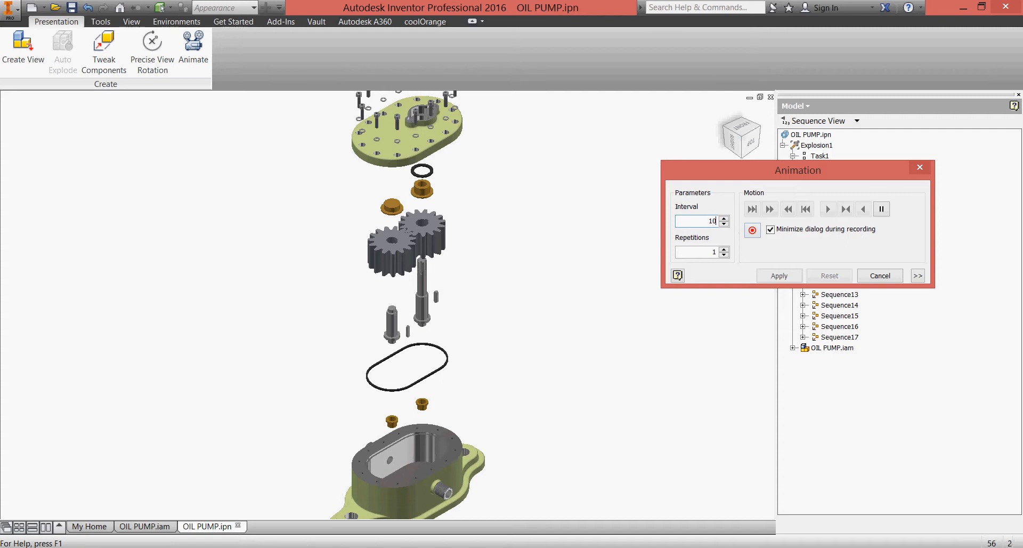
{"action": "left_click", "coordinate": [779, 275]}
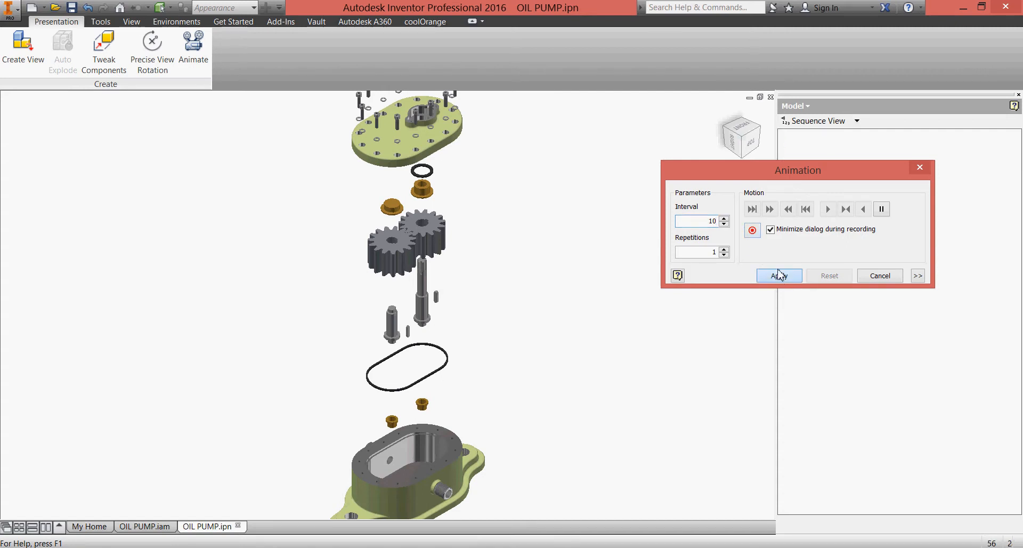
{"action": "left_click", "coordinate": [829, 210]}
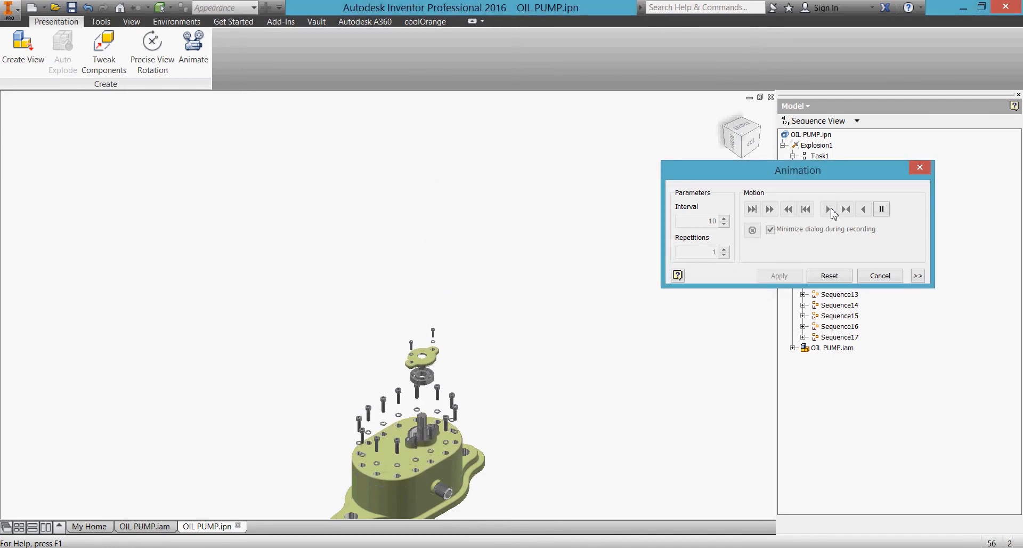
{"action": "left_click", "coordinate": [846, 274]}
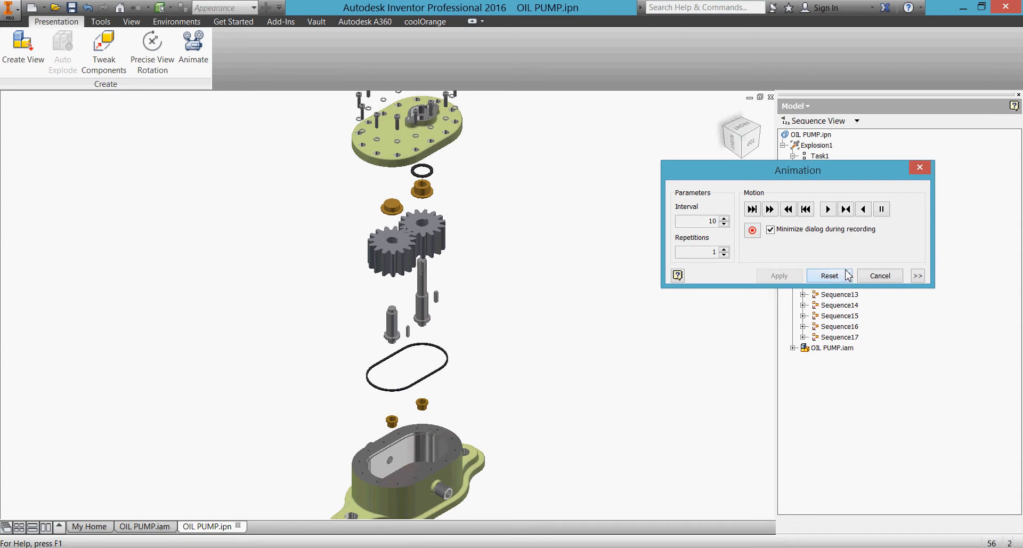
{"action": "left_click", "coordinate": [891, 279]}
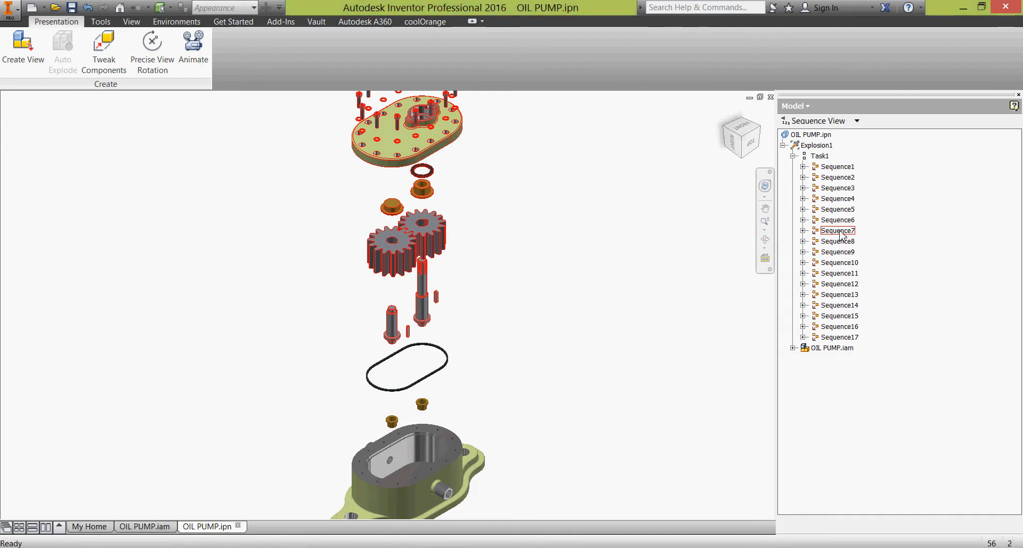
Step: Open Sequence7 for editing, play it on its own, reset the view, and leave the editor without changes
{"action": "left_click", "coordinate": [840, 232]}
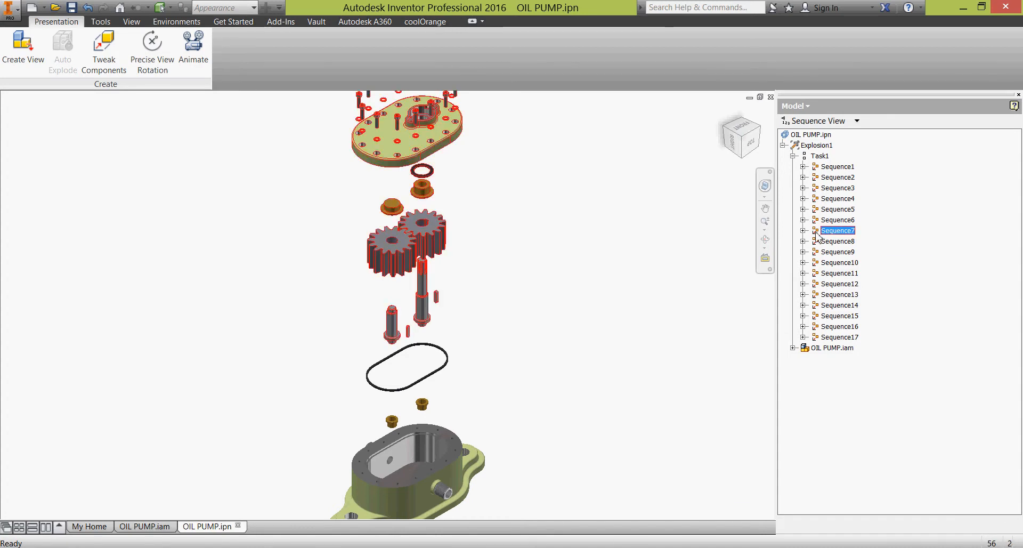
{"action": "double_click", "coordinate": [818, 233]}
{"action": "left_click", "coordinate": [912, 383]}
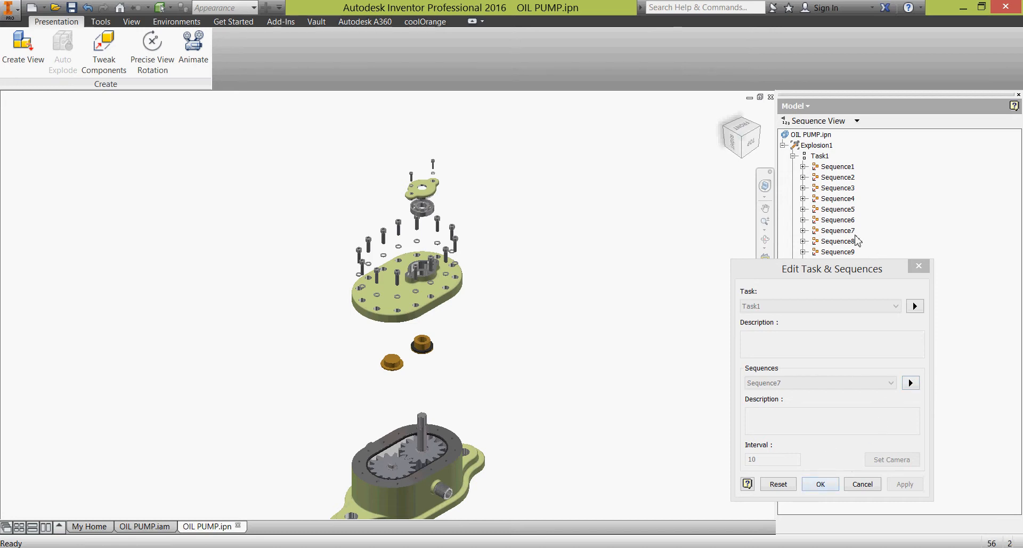
{"action": "left_click", "coordinate": [786, 483]}
{"action": "left_click", "coordinate": [864, 485]}
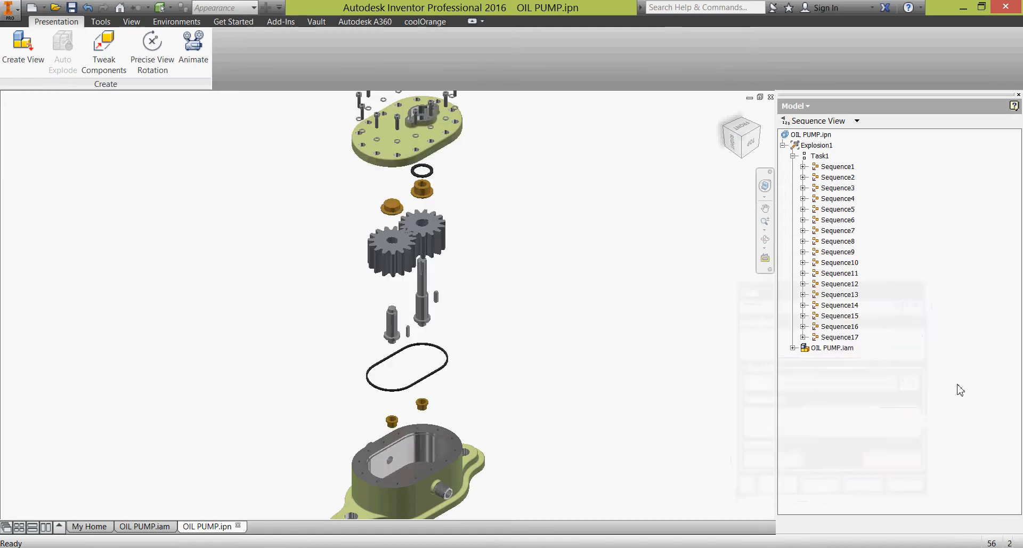
Step: Move the bearing seal's sequence from first to sixth place in Task1 and collapse its entry
{"action": "left_click", "coordinate": [837, 166]}
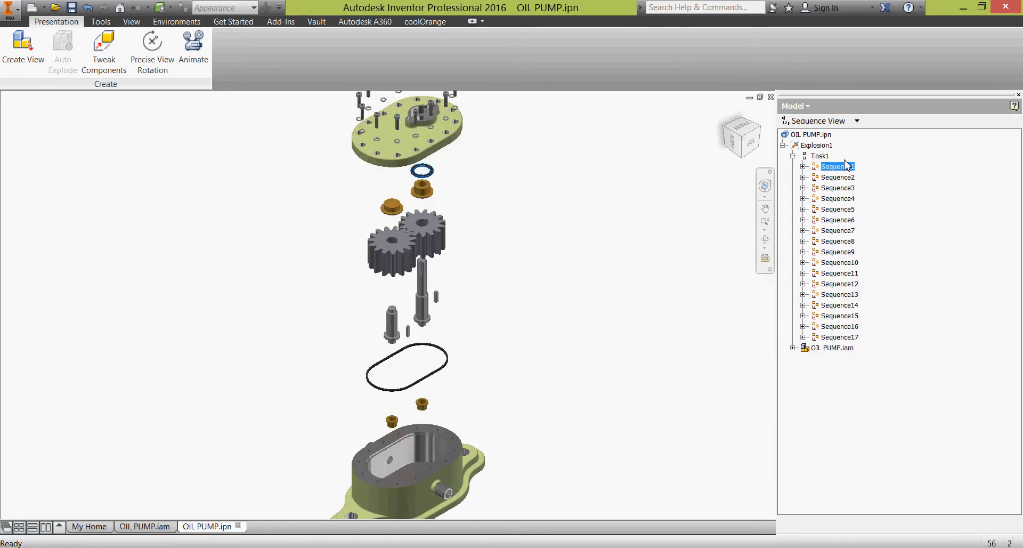
{"action": "double_click", "coordinate": [814, 167]}
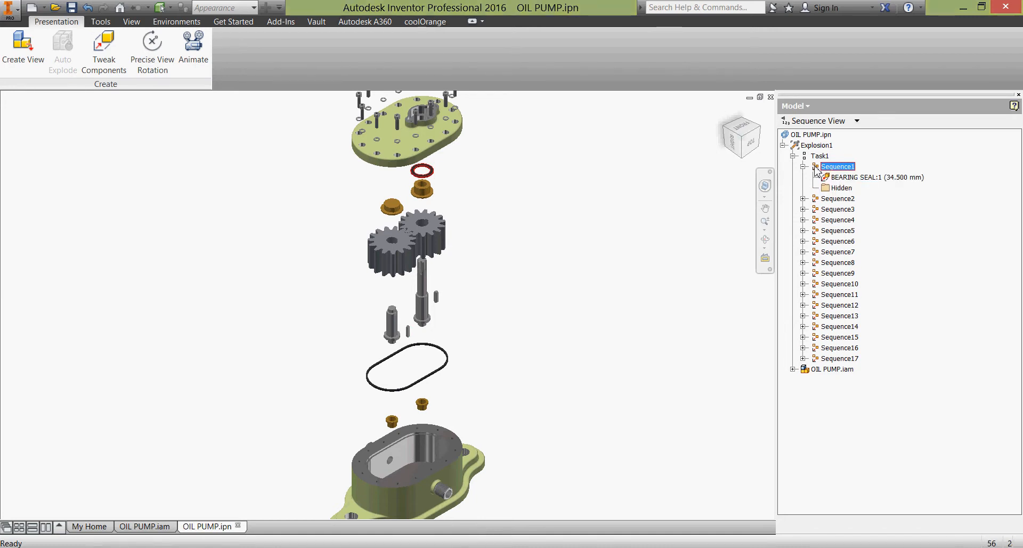
{"action": "left_click_drag", "start_coordinate": [814, 167], "coordinate": [817, 241]}
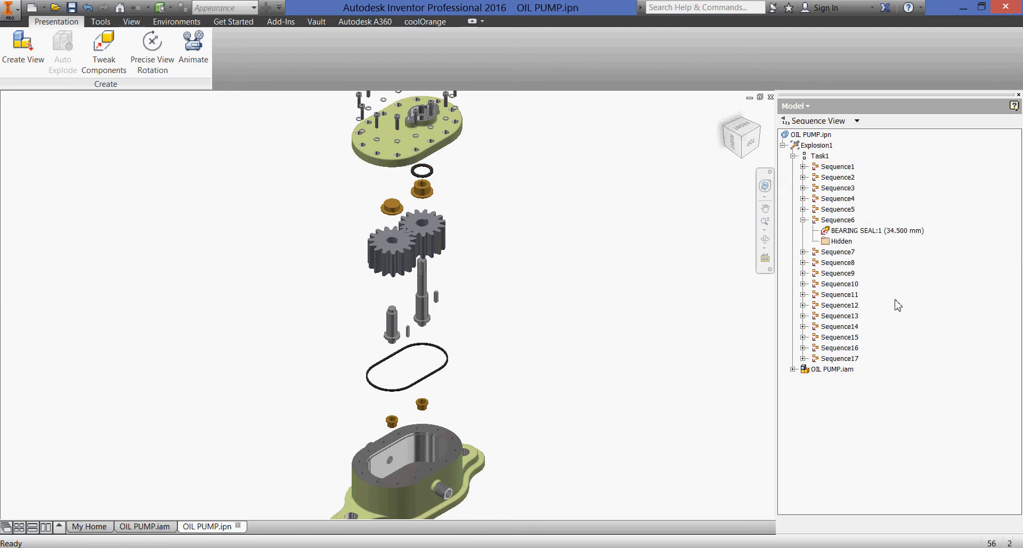
{"action": "left_click", "coordinate": [803, 220]}
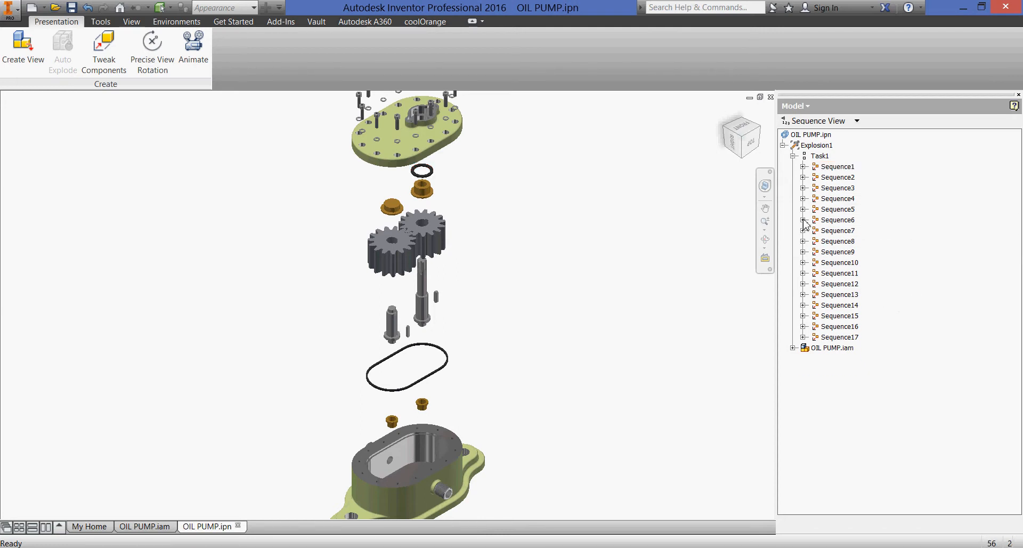
Step: Open the reordered Sequence6 for editing, play the bearing seal's motion, and reset the view
{"action": "double_click", "coordinate": [838, 219]}
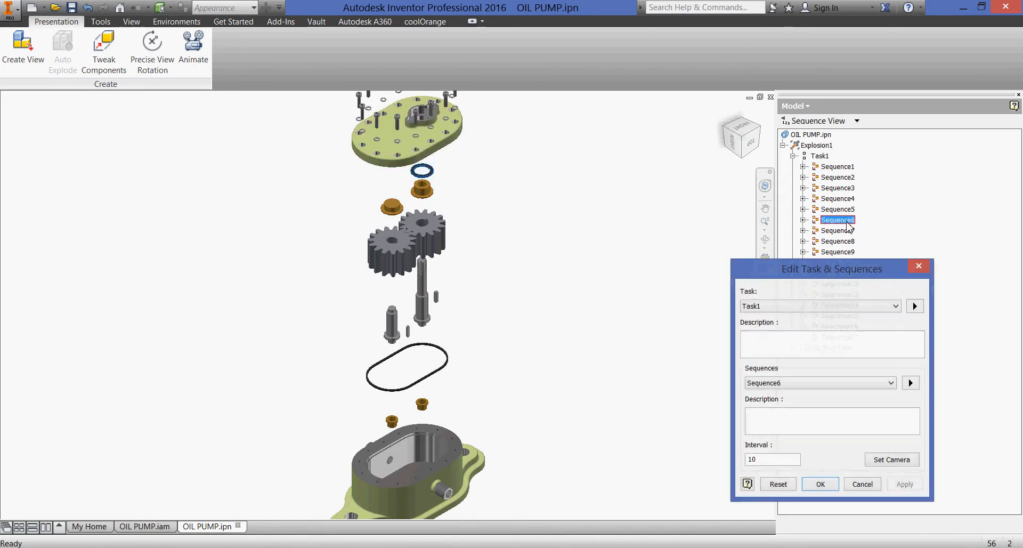
{"action": "left_click", "coordinate": [912, 383]}
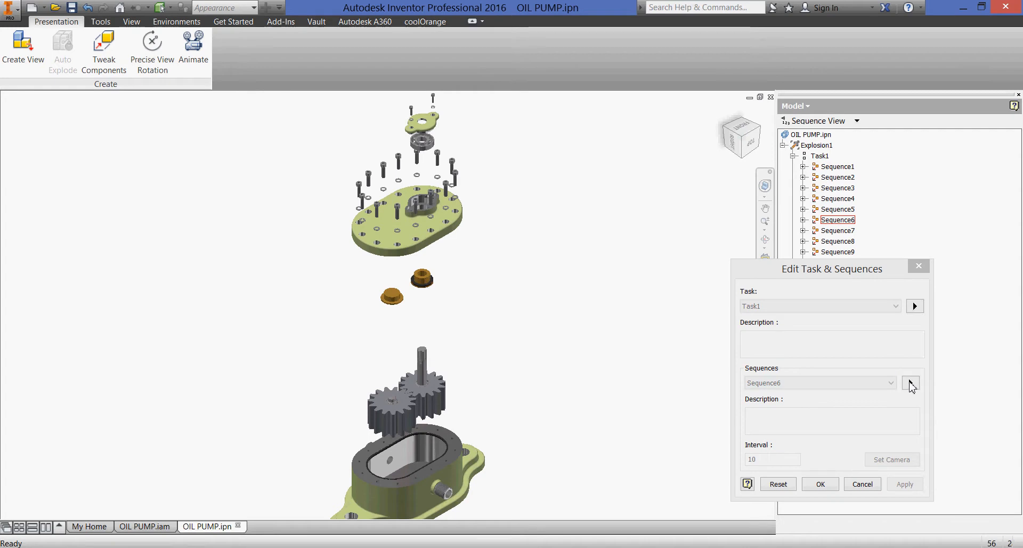
{"action": "left_click", "coordinate": [782, 484]}
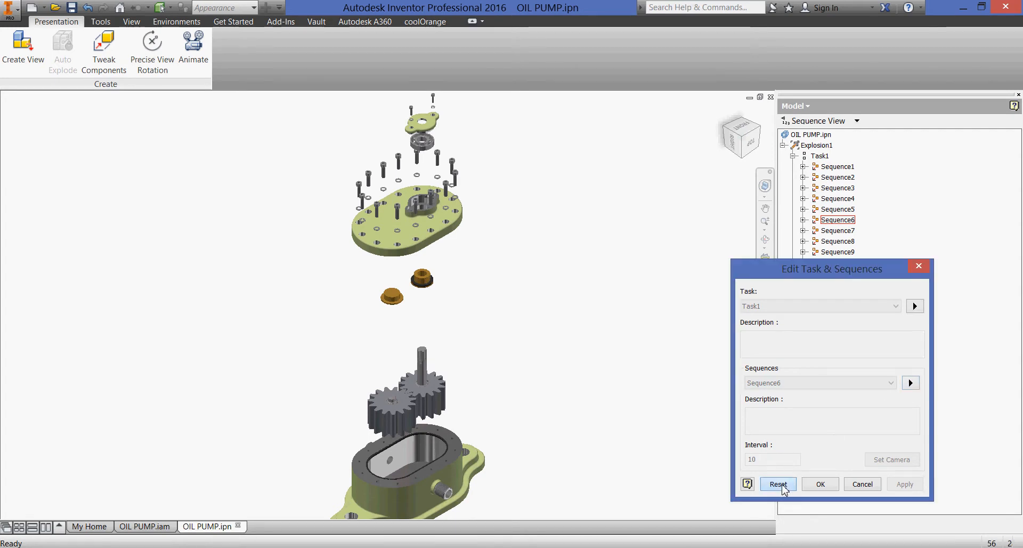
Step: Play Sequence7 and Sequence8 individually to check their motions, and close the sequence editor
{"action": "left_click", "coordinate": [891, 384]}
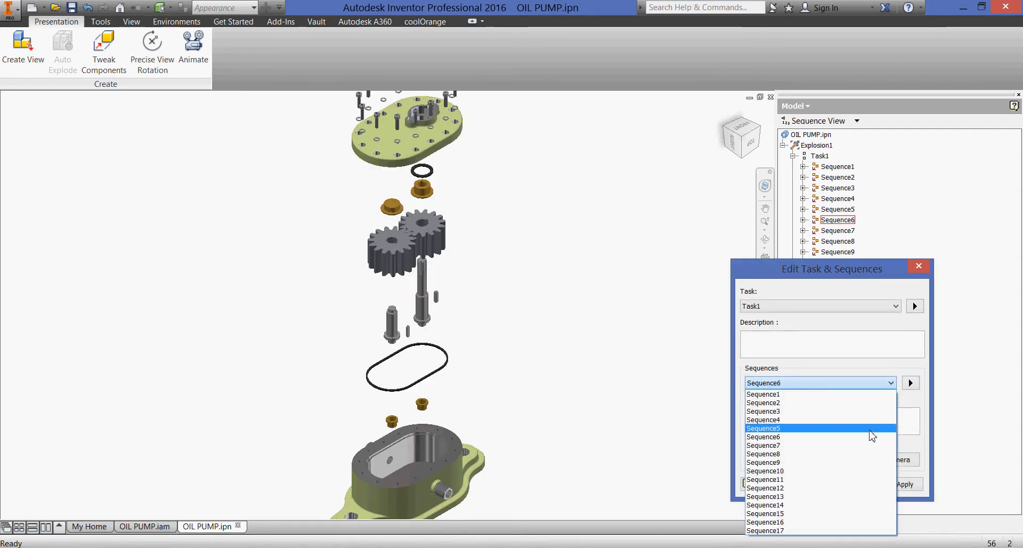
{"action": "left_click", "coordinate": [867, 448]}
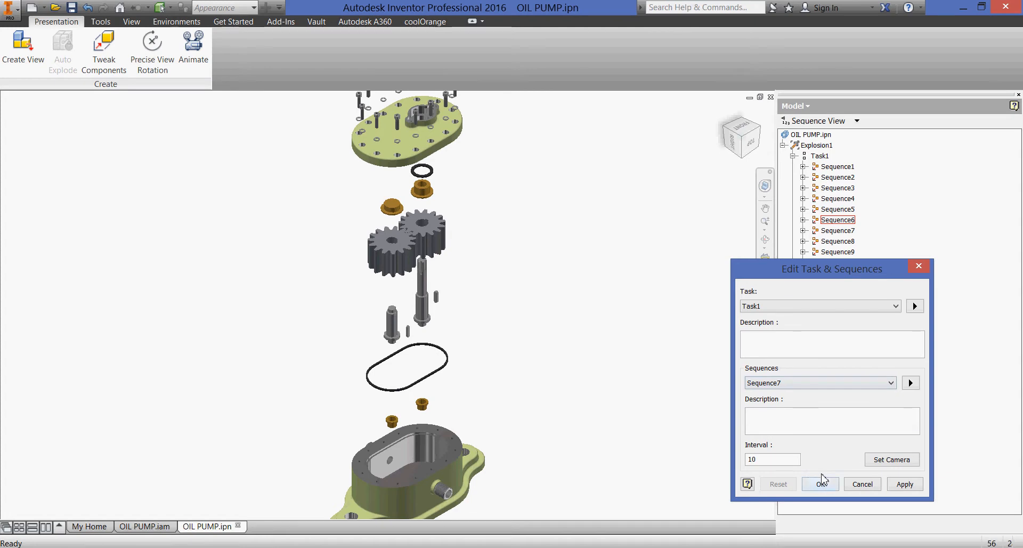
{"action": "left_click", "coordinate": [910, 383]}
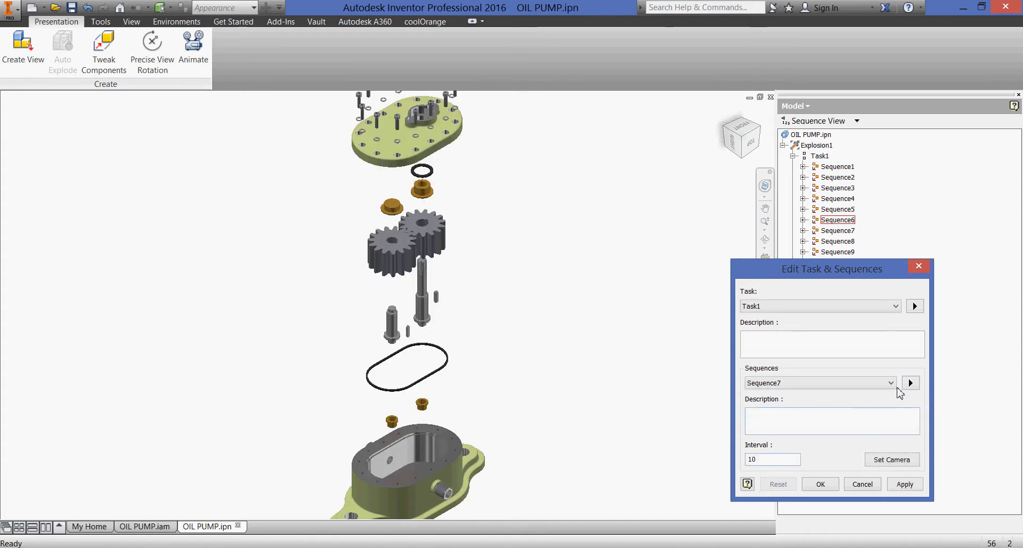
{"action": "left_click", "coordinate": [891, 382]}
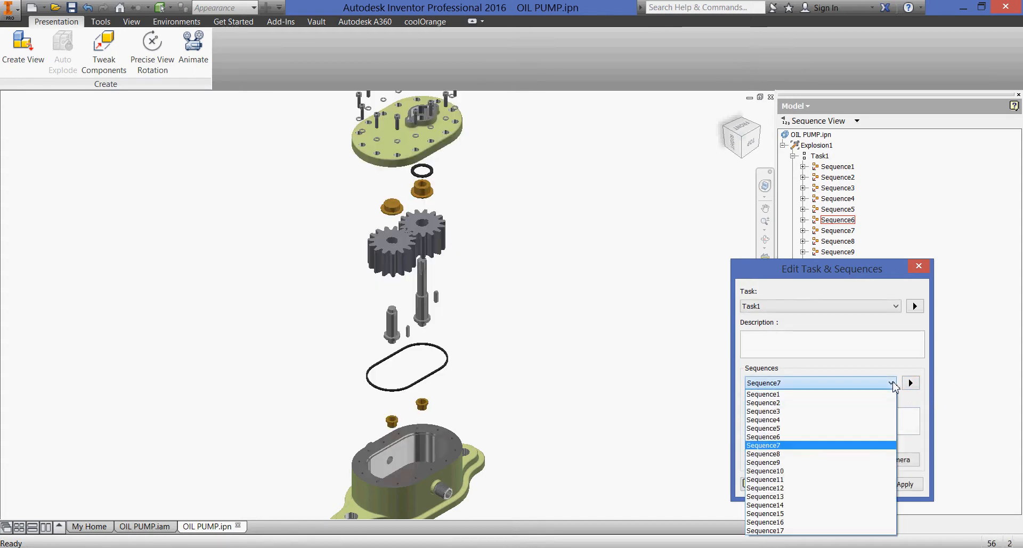
{"action": "left_click", "coordinate": [863, 454]}
{"action": "left_click", "coordinate": [911, 383]}
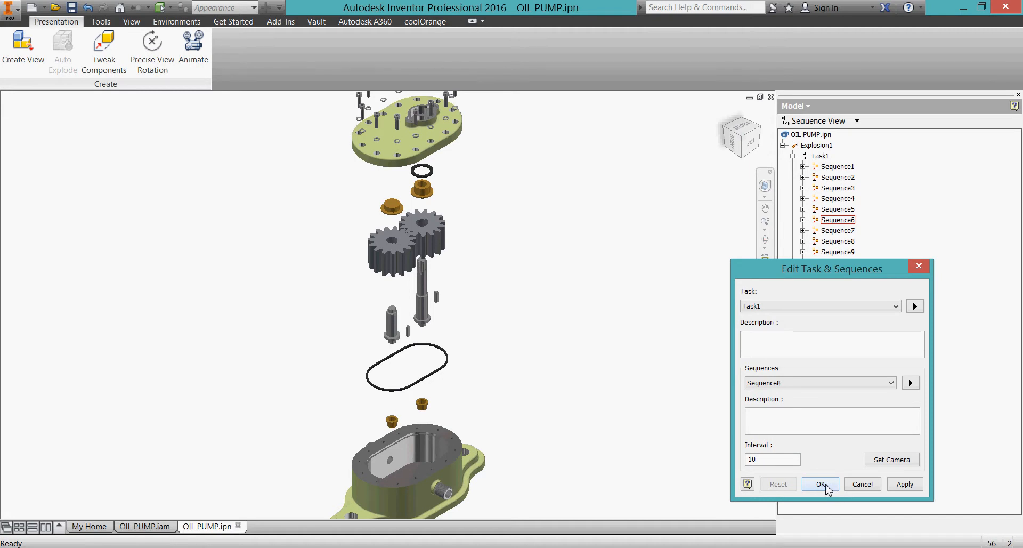
{"action": "left_click", "coordinate": [821, 484]}
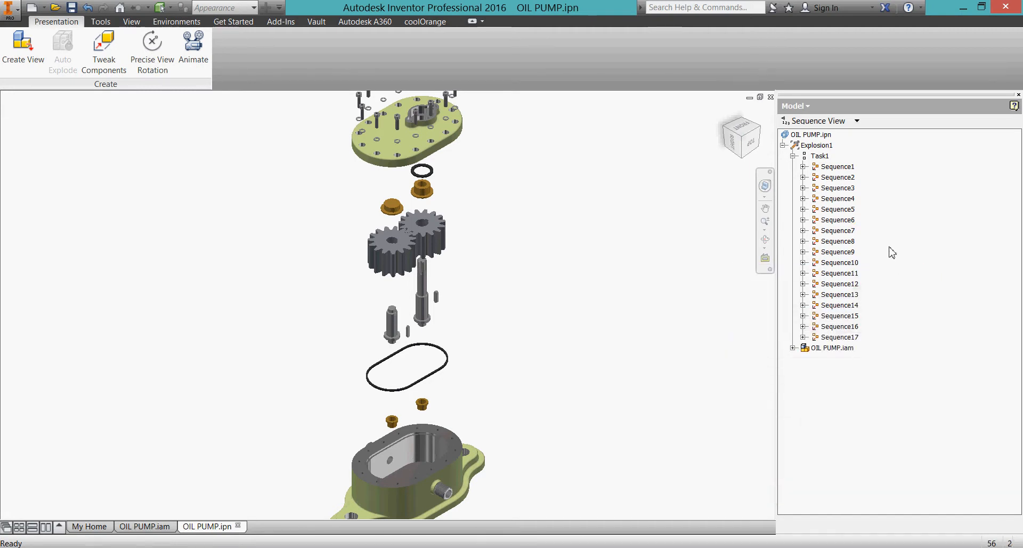
Step: Move the bearing seal's sequence from sixth to seventh place in Task1
{"action": "left_click", "coordinate": [844, 221]}
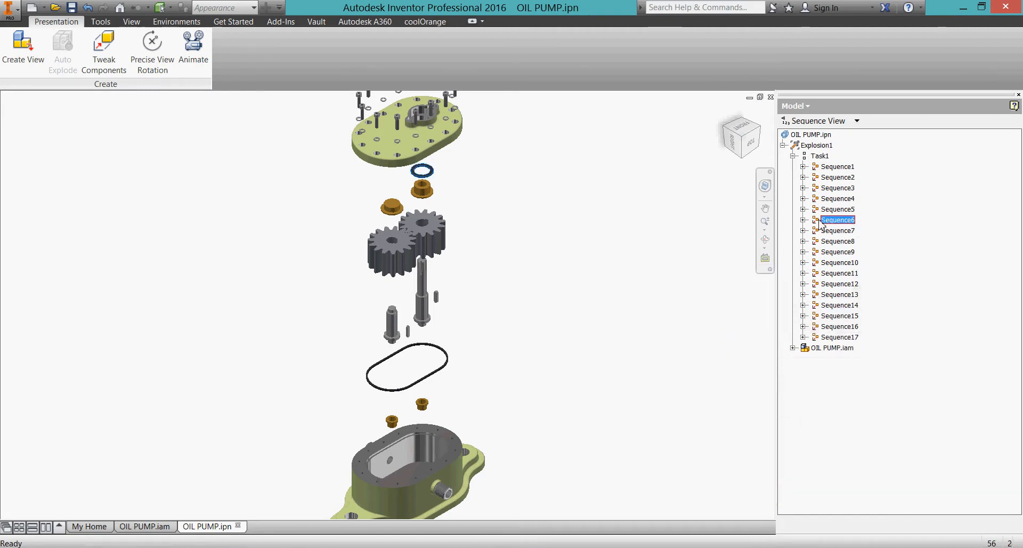
{"action": "left_click_drag", "start_coordinate": [817, 222], "coordinate": [829, 235]}
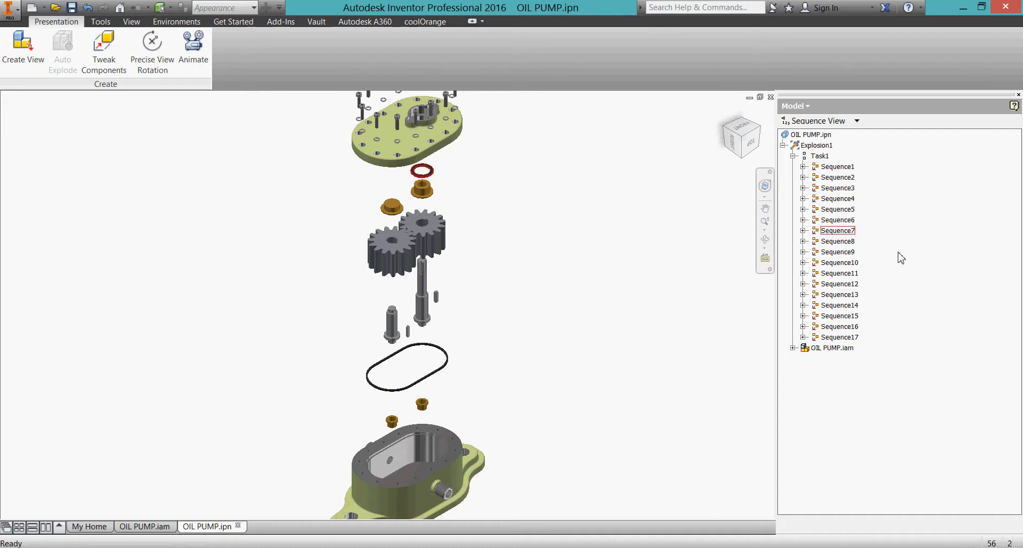
Step: Play Sequence8 and the reordered Sequence7 individually to check their motions, closing the sequence editor after each
{"action": "left_click", "coordinate": [848, 242]}
{"action": "double_click", "coordinate": [825, 243]}
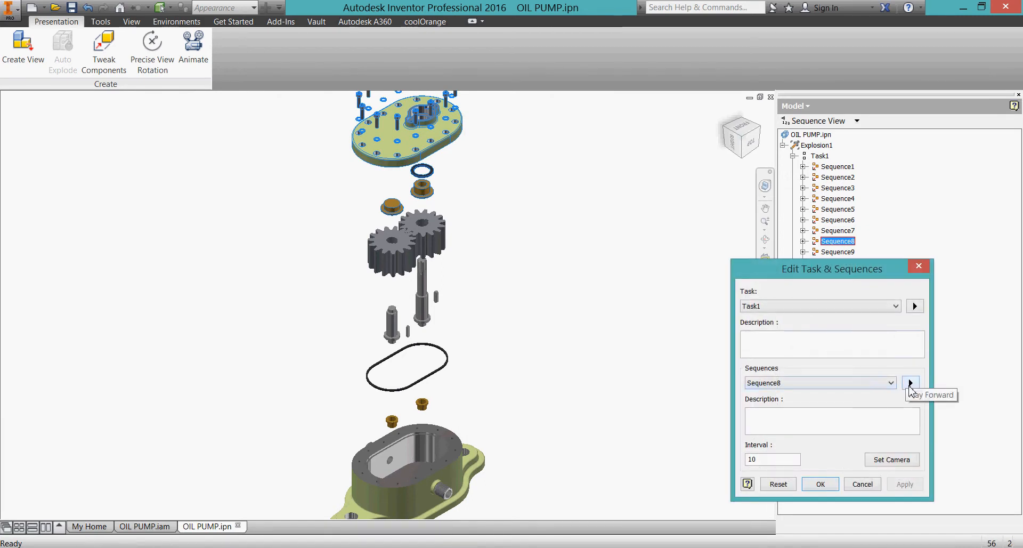
{"action": "left_click", "coordinate": [912, 384]}
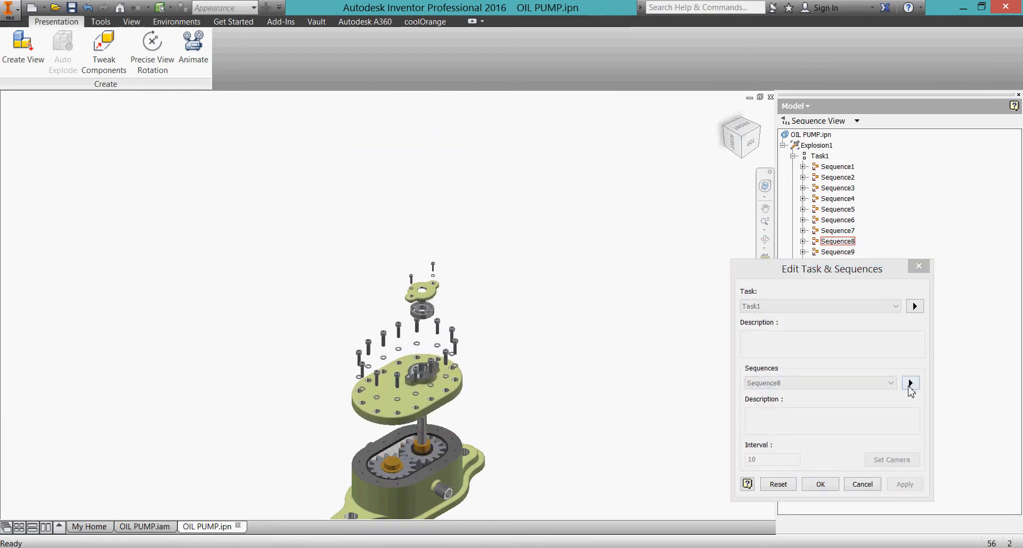
{"action": "left_click", "coordinate": [818, 484]}
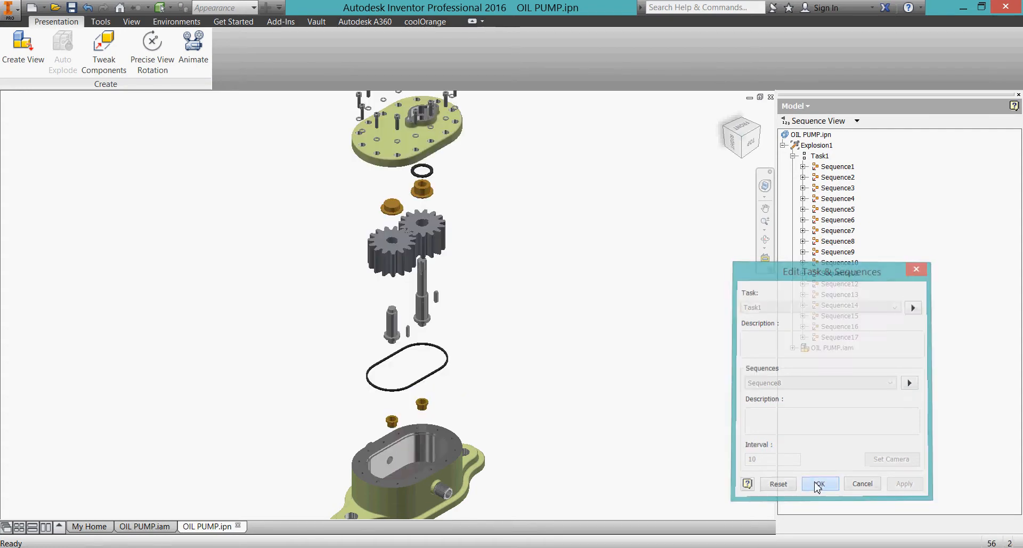
{"action": "left_click", "coordinate": [852, 233]}
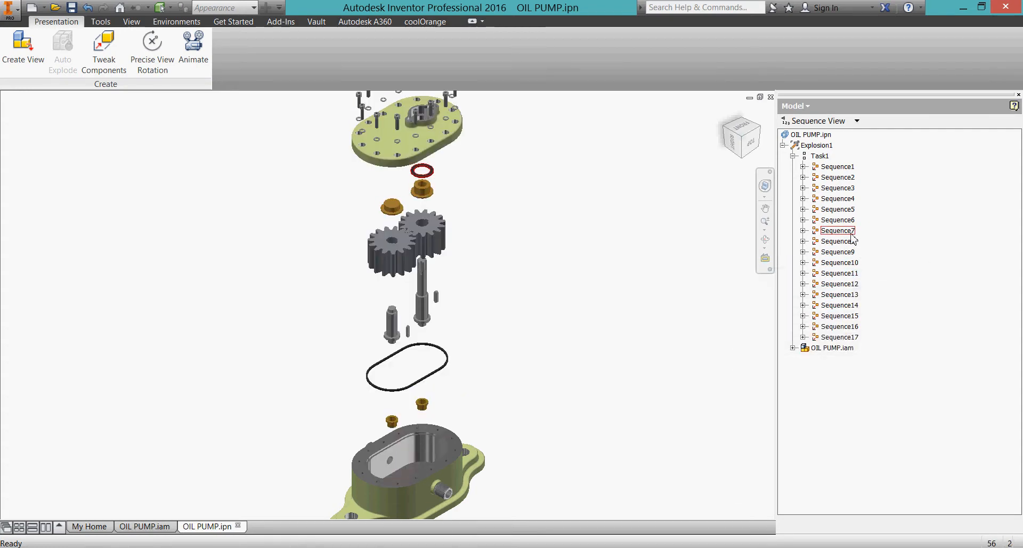
{"action": "double_click", "coordinate": [819, 235]}
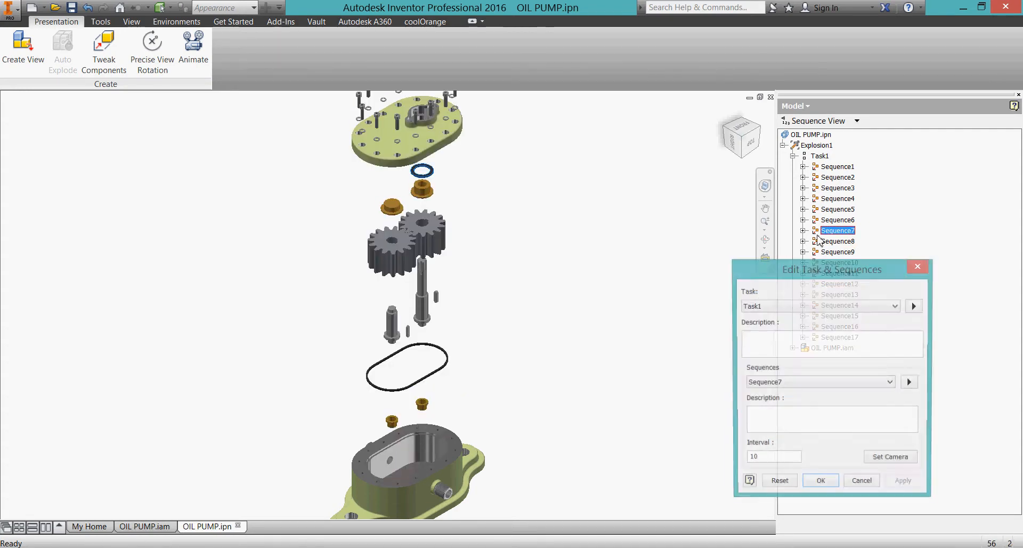
{"action": "left_click", "coordinate": [911, 383]}
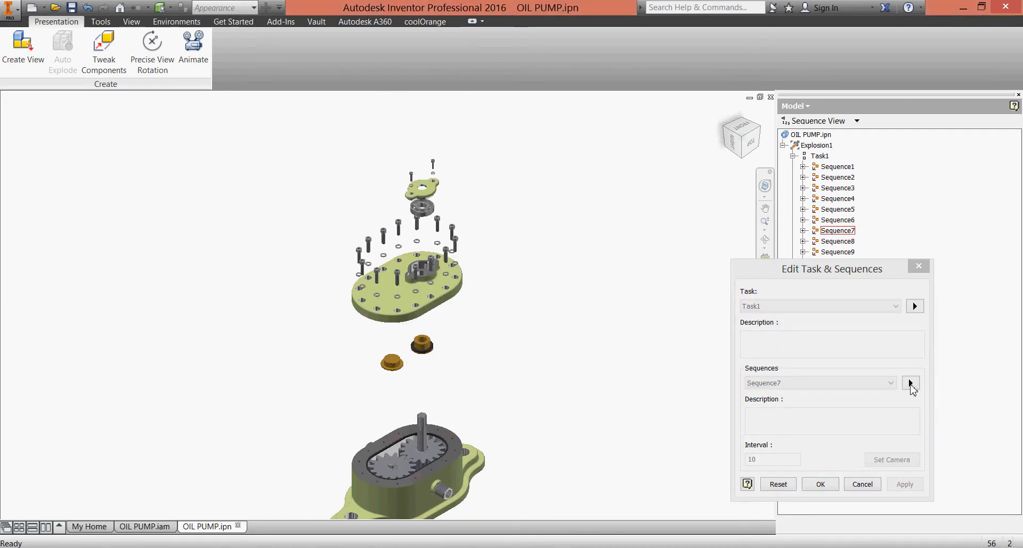
{"action": "left_click", "coordinate": [821, 485]}
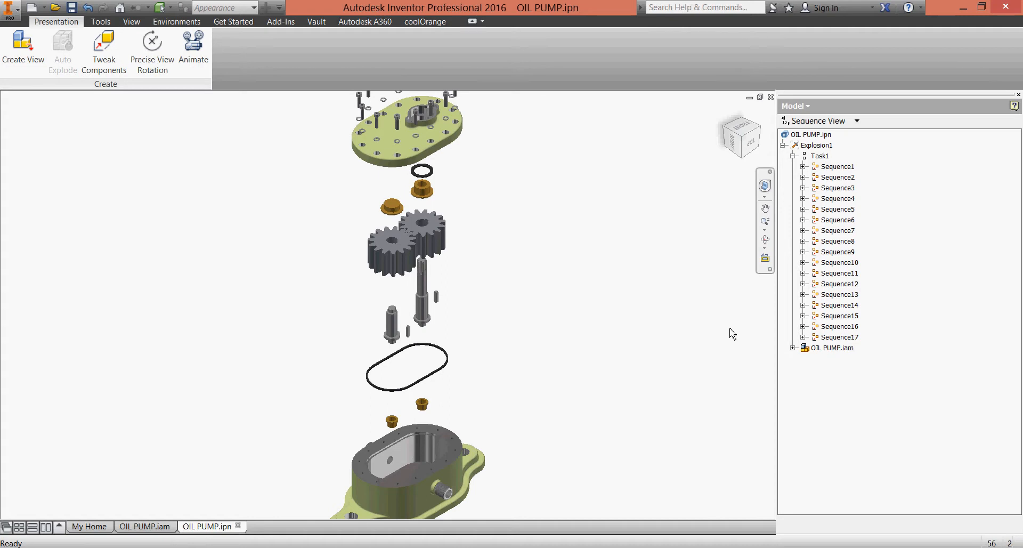
Step: Open Task1 for editing, play Sequence1 in a close-up of the shafts and keys, and reset the animation
{"action": "left_click", "coordinate": [820, 156]}
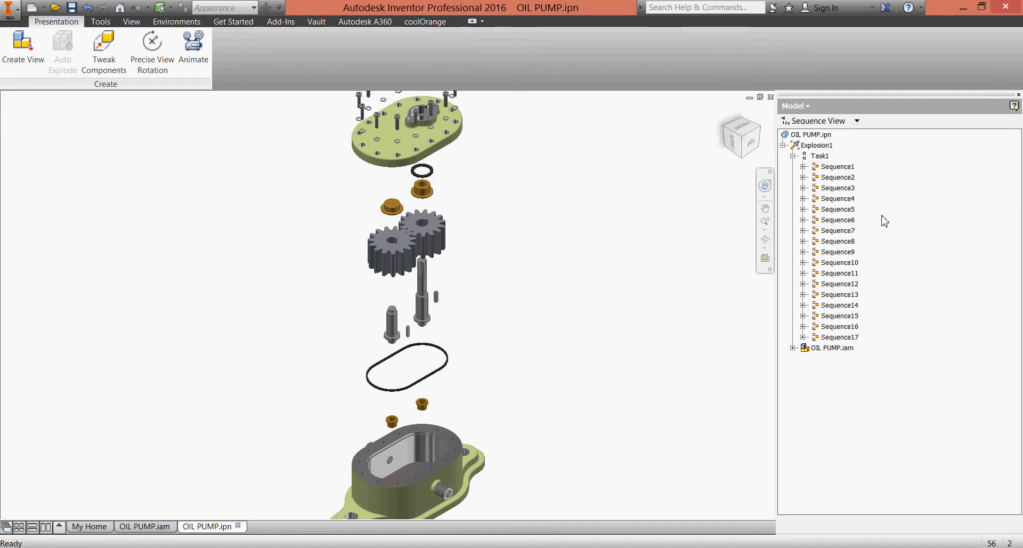
{"action": "double_click", "coordinate": [820, 156]}
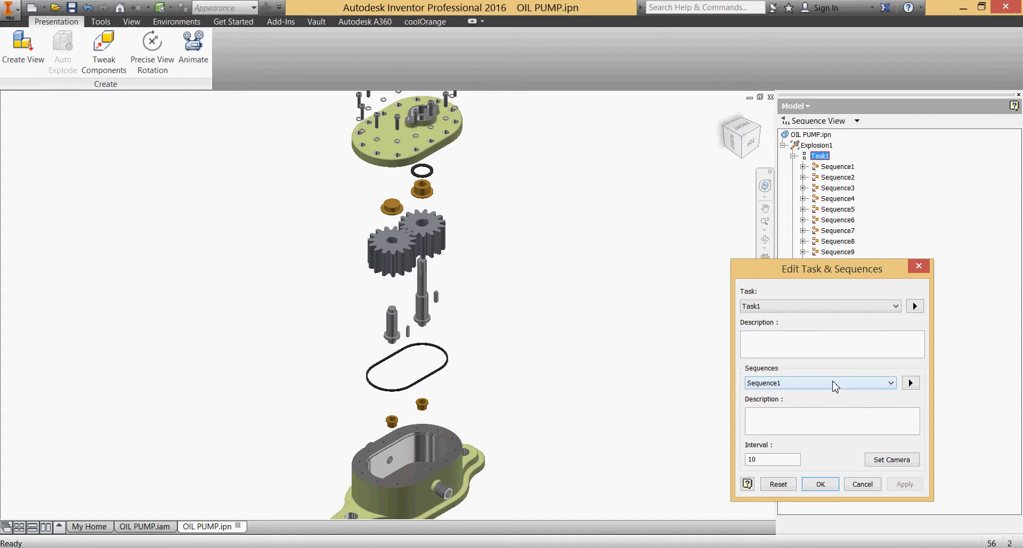
{"action": "left_click", "coordinate": [909, 385]}
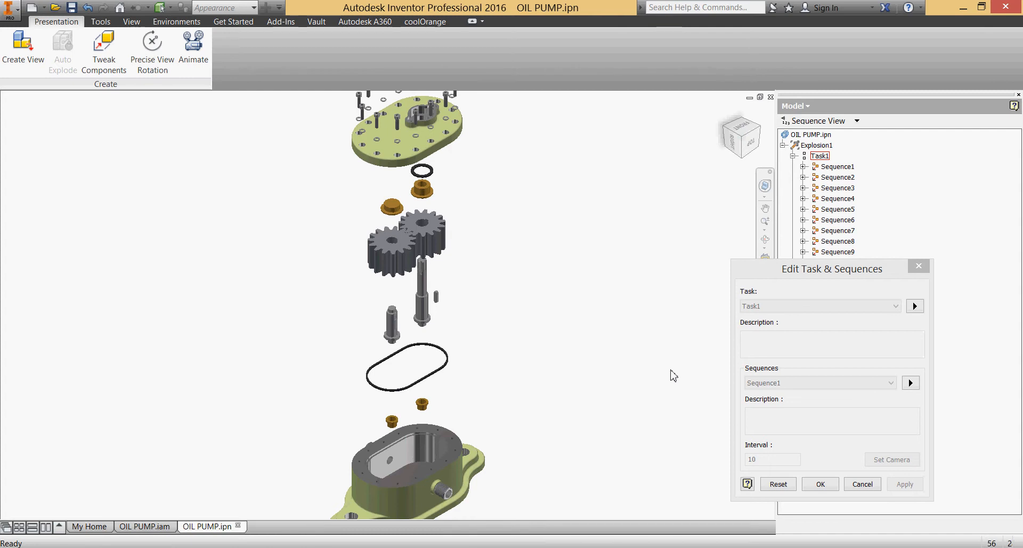
{"action": "left_click", "coordinate": [779, 484]}
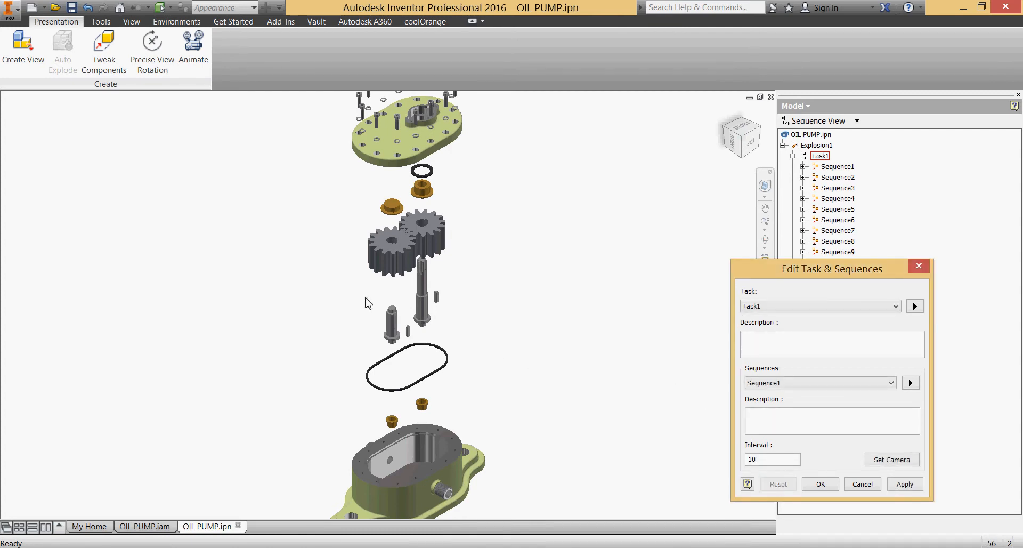
{"action": "scroll", "coordinate": [379, 300], "scroll_direction": "up", "scroll_amount": 6}
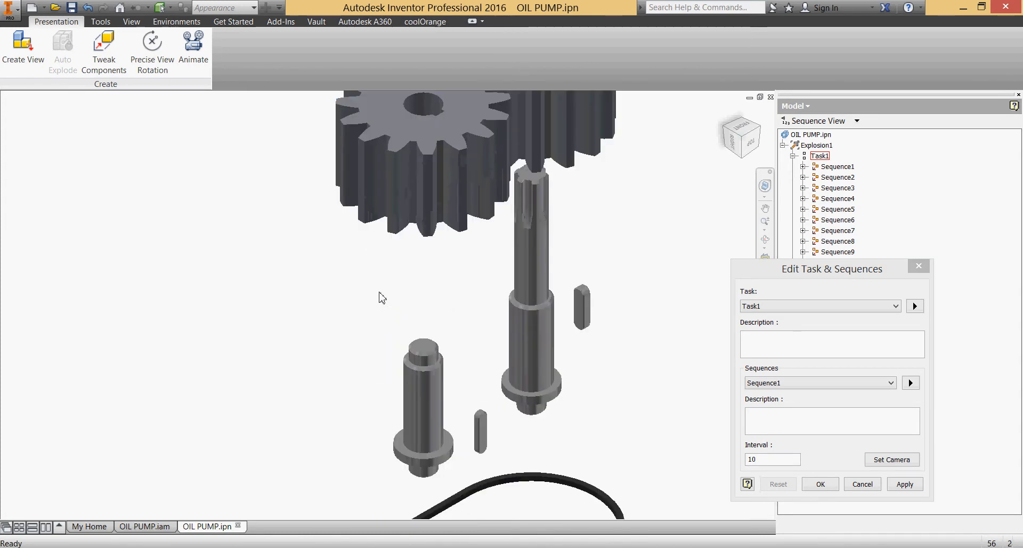
{"action": "middle_click_drag", "start_coordinate": [382, 296], "coordinate": [300, 249]}
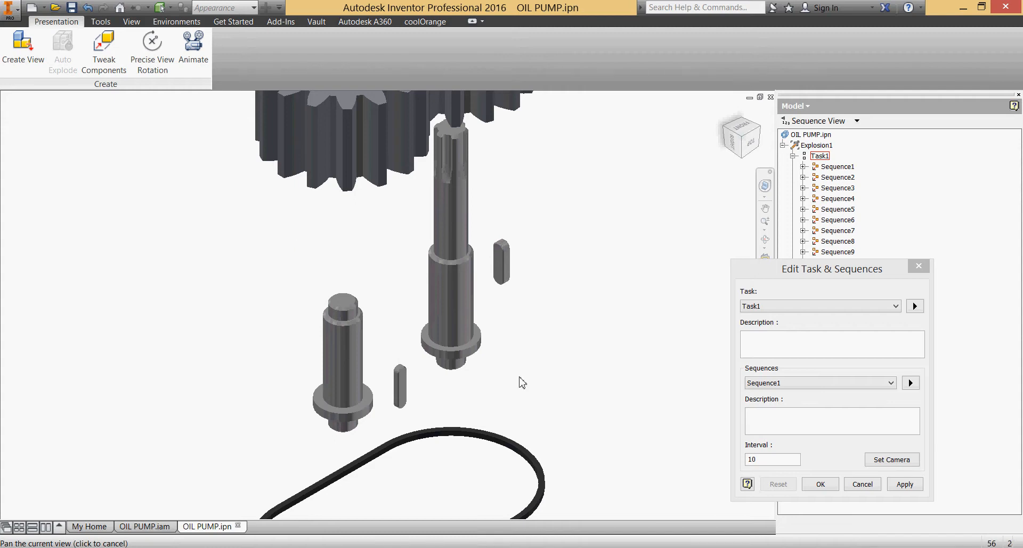
{"action": "left_click", "coordinate": [911, 383]}
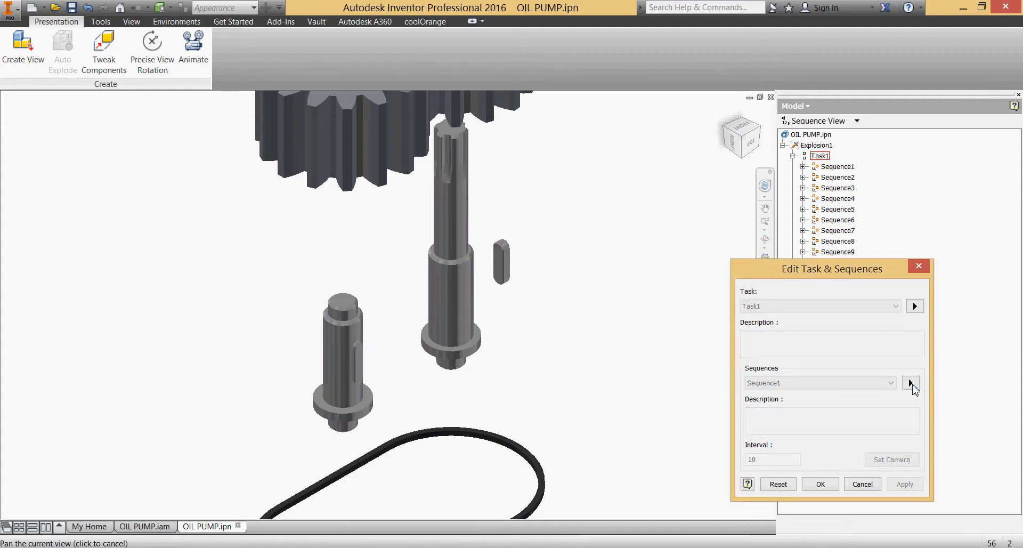
{"action": "left_click", "coordinate": [783, 485]}
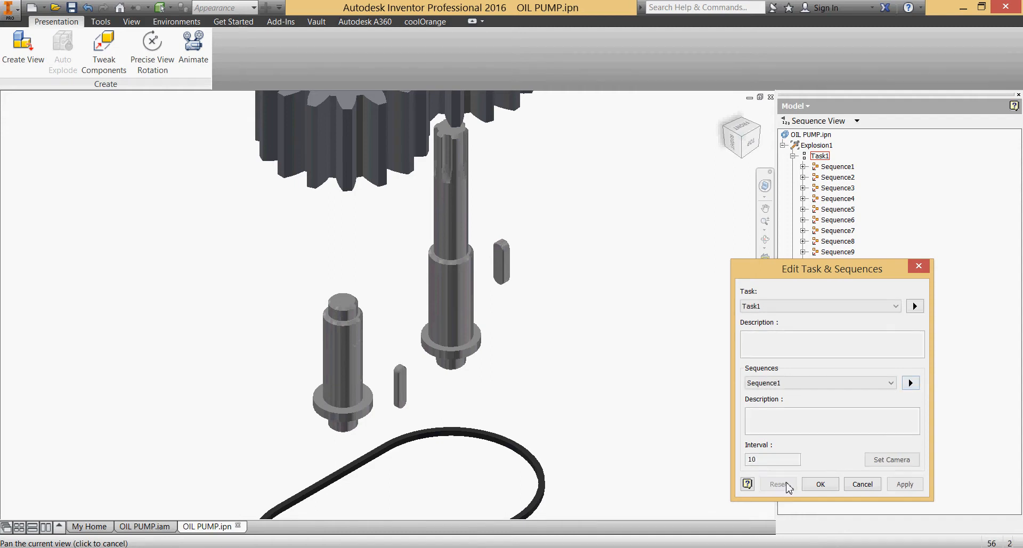
Step: Play Sequence2 on its own to check the second key's motion, and reset the animation
{"action": "left_click", "coordinate": [894, 382]}
{"action": "left_click", "coordinate": [884, 399]}
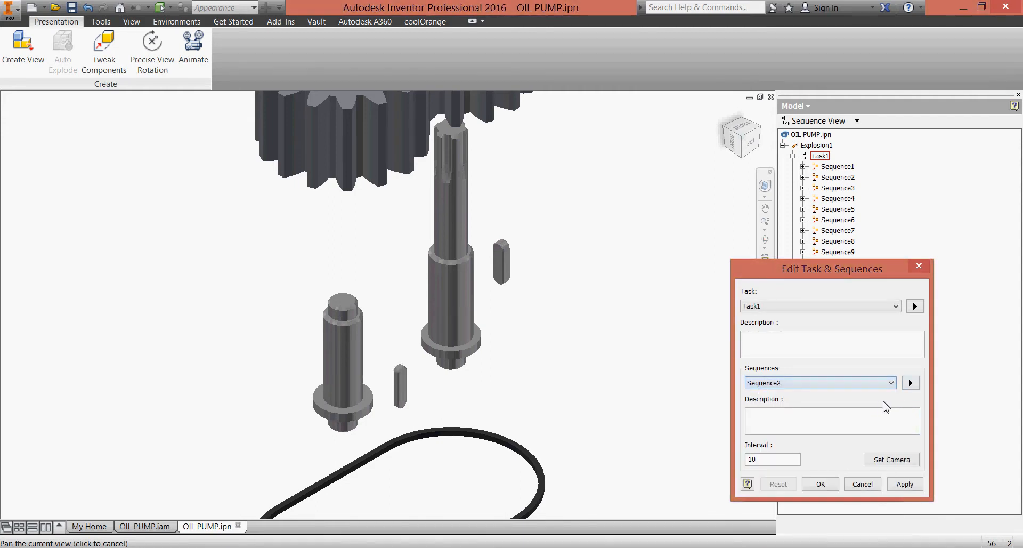
{"action": "left_click", "coordinate": [911, 383]}
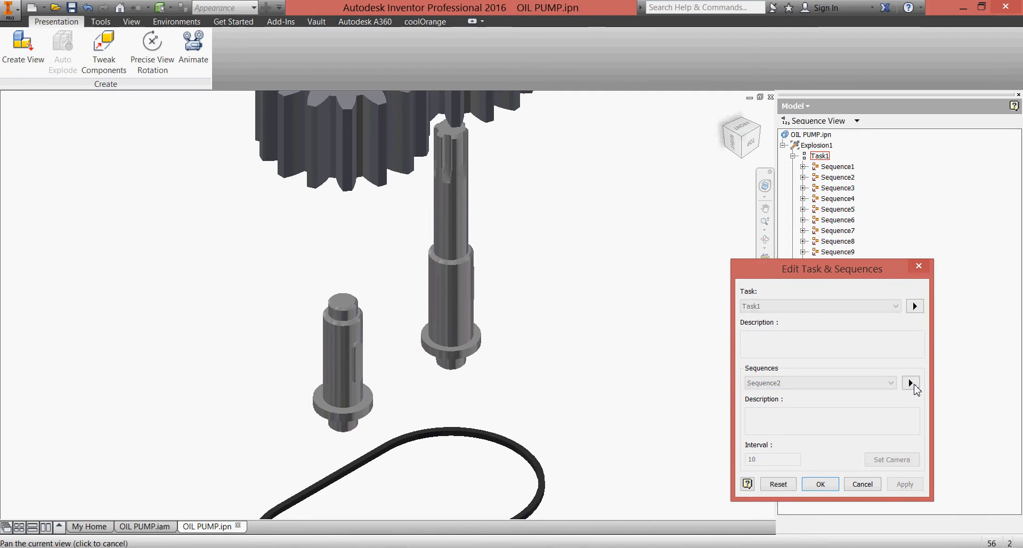
{"action": "left_click", "coordinate": [785, 486]}
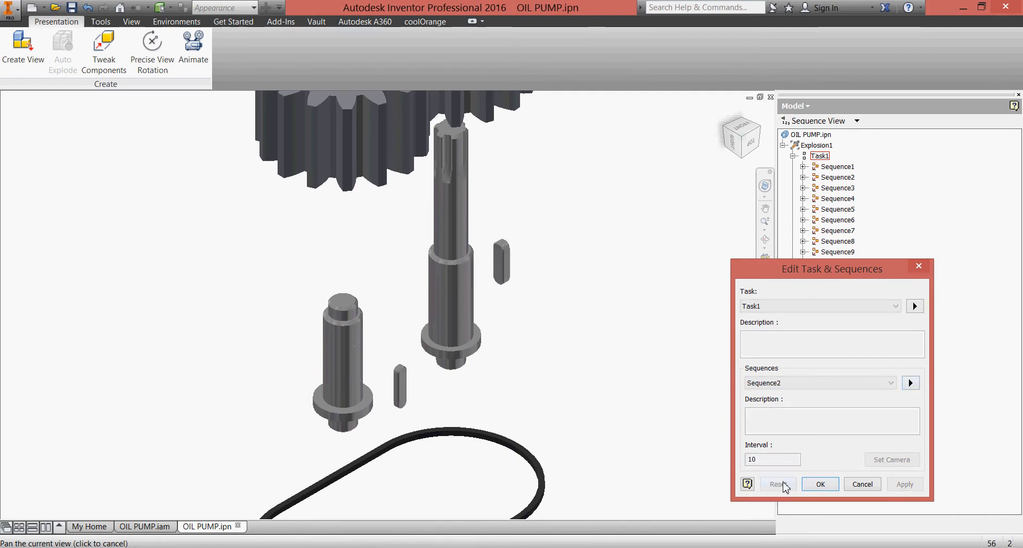
Step: Set Sequence2's camera to a close-up of both shafts and keys seen from the keyway side, and apply it
{"action": "left_click", "coordinate": [767, 143]}
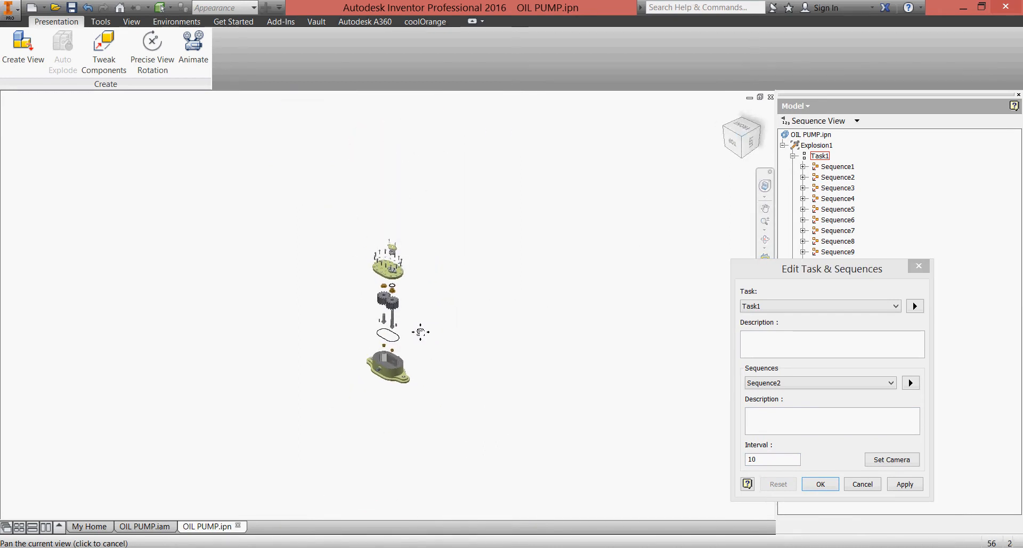
{"action": "scroll", "coordinate": [415, 332], "scroll_direction": "up", "scroll_amount": 8}
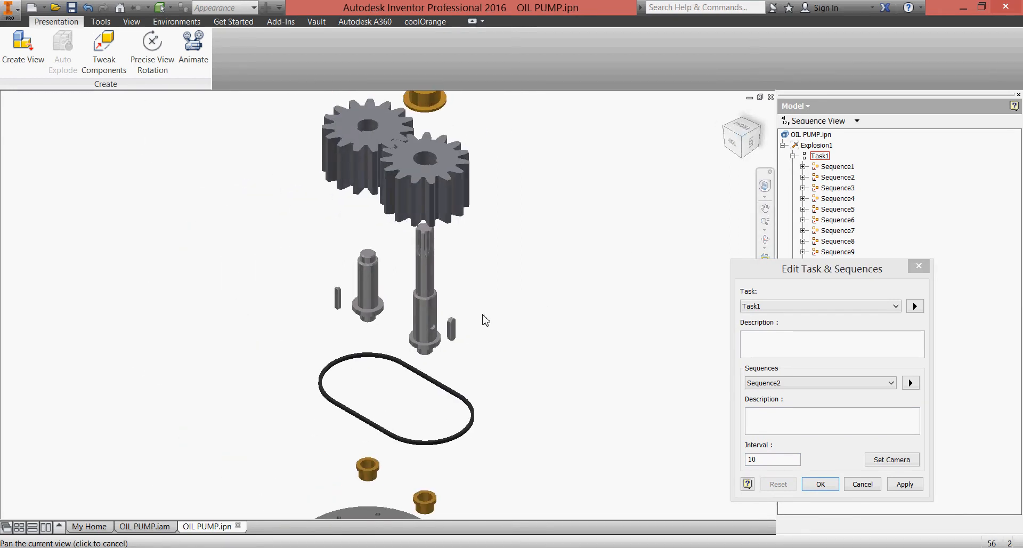
{"action": "scroll", "coordinate": [485, 320], "scroll_direction": "up", "scroll_amount": 3}
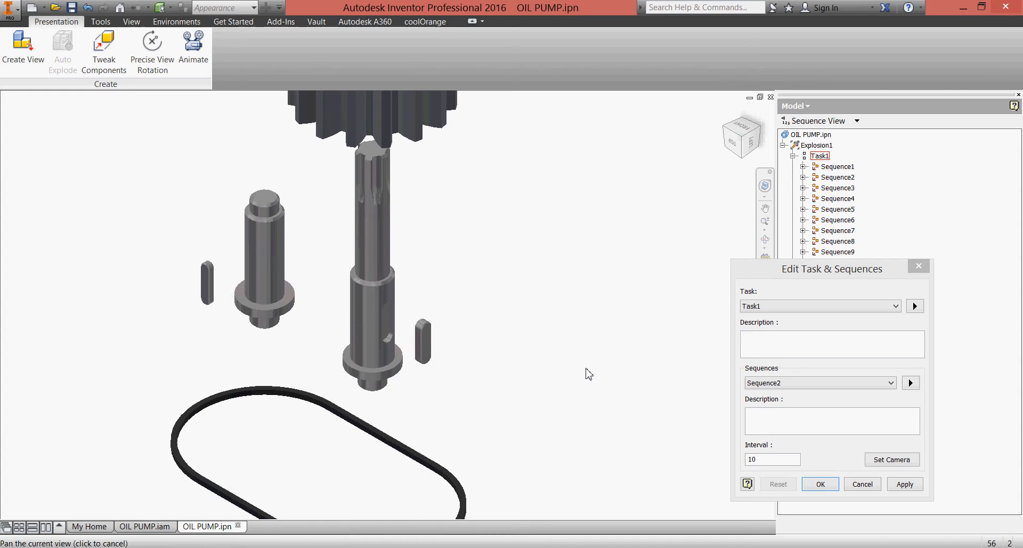
{"action": "middle_click_drag", "start_coordinate": [495, 278], "coordinate": [593, 346]}
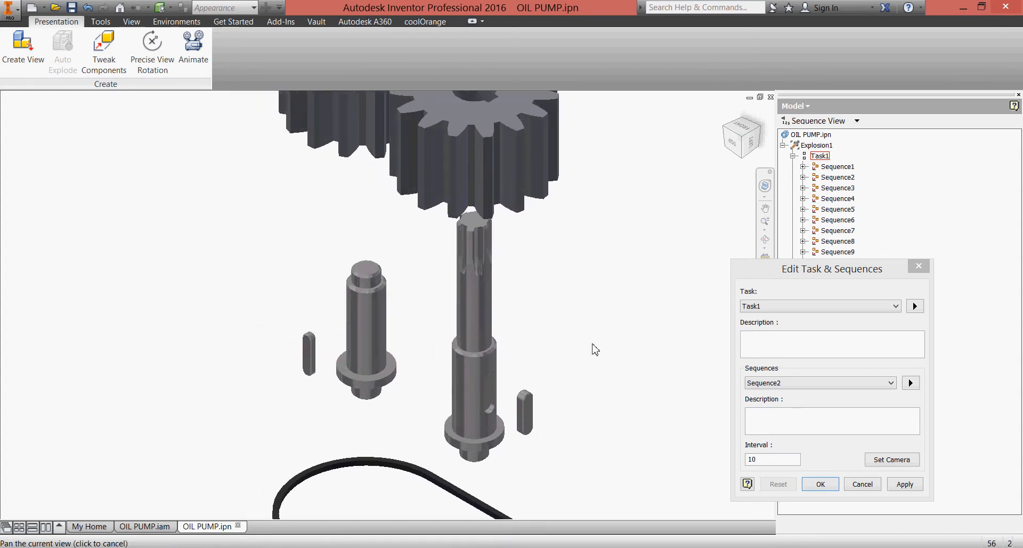
{"action": "left_click", "coordinate": [909, 384]}
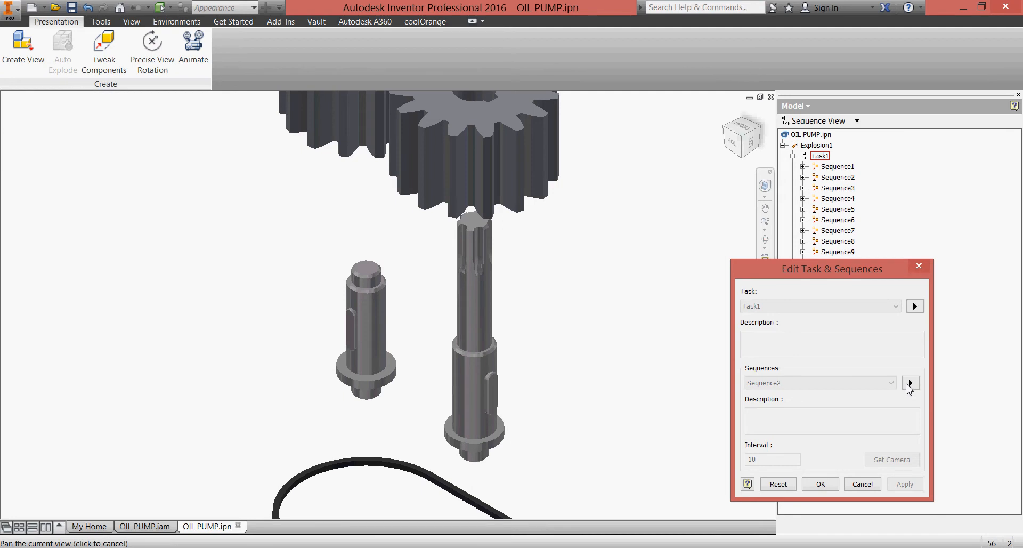
{"action": "left_click", "coordinate": [778, 486]}
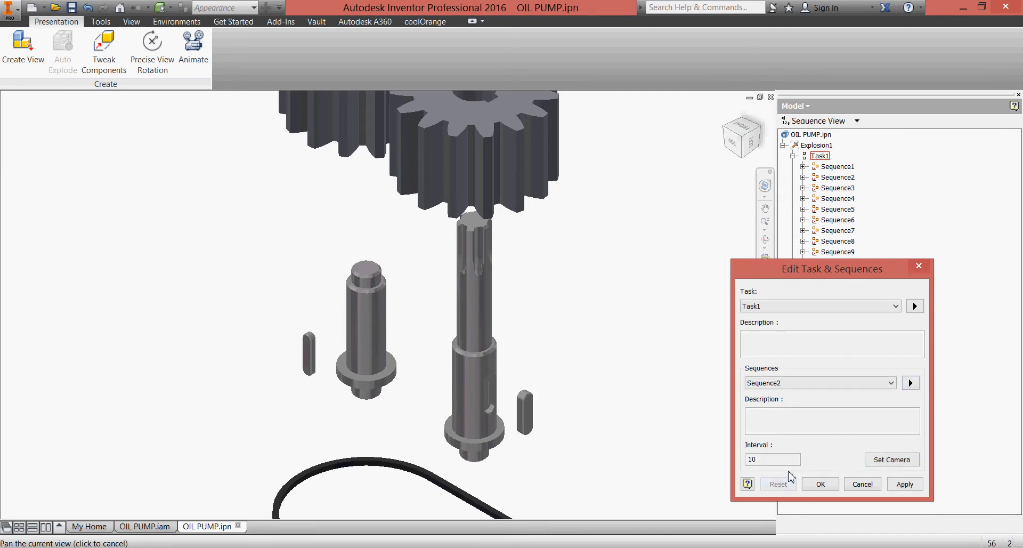
{"action": "left_click", "coordinate": [886, 461]}
{"action": "left_click", "coordinate": [905, 483]}
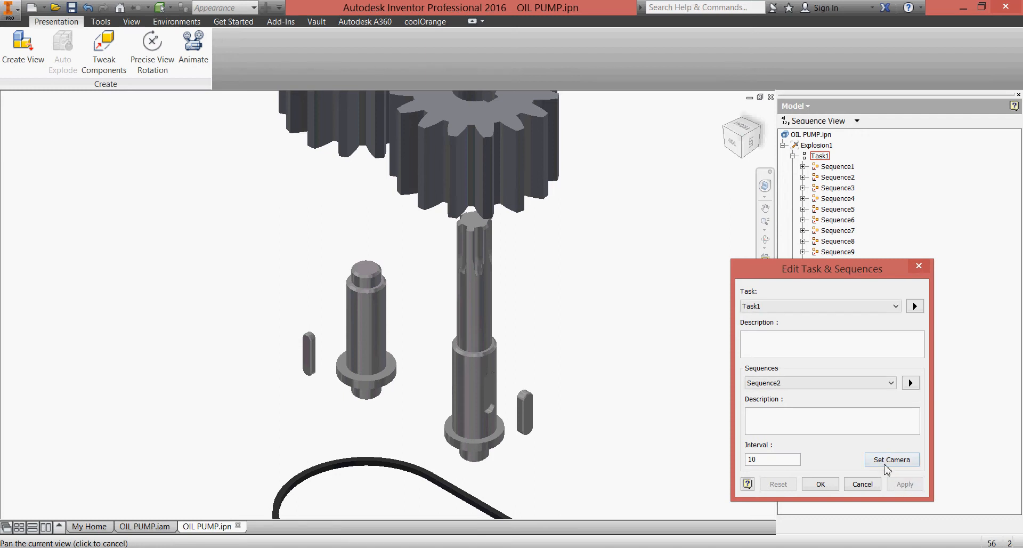
Step: Set Sequence1's camera to the same close-up of the shafts and keys, and apply it
{"action": "left_click", "coordinate": [886, 384]}
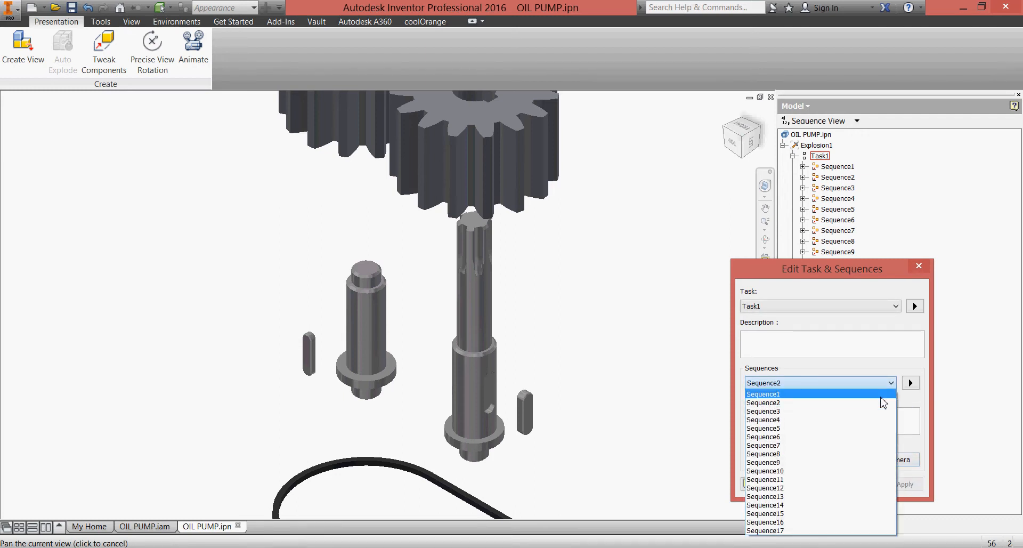
{"action": "left_click", "coordinate": [820, 394]}
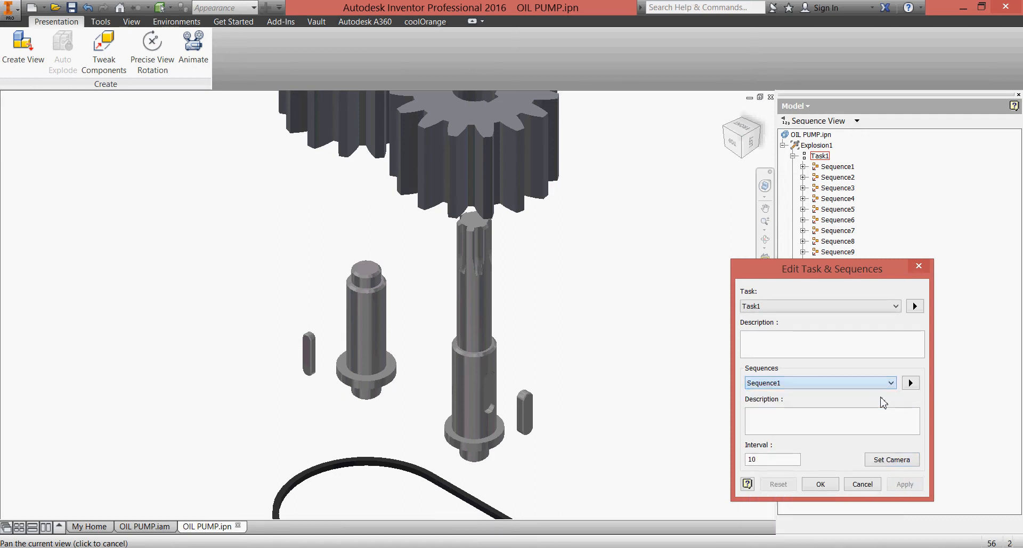
{"action": "left_click", "coordinate": [899, 461]}
{"action": "left_click", "coordinate": [905, 484]}
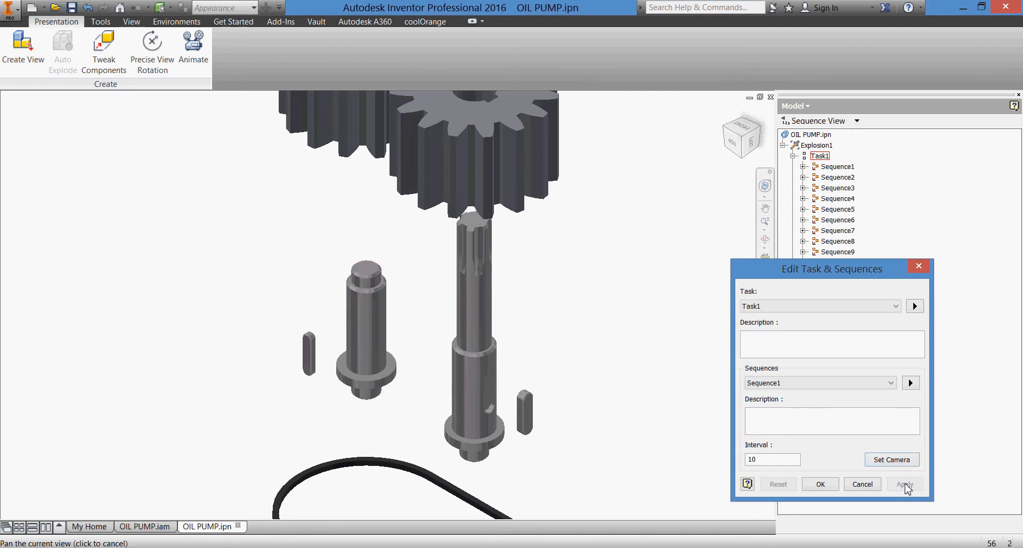
Step: Play Sequence1 and Sequence2 from their newly set cameras, and reset the animation after each
{"action": "left_click", "coordinate": [912, 383]}
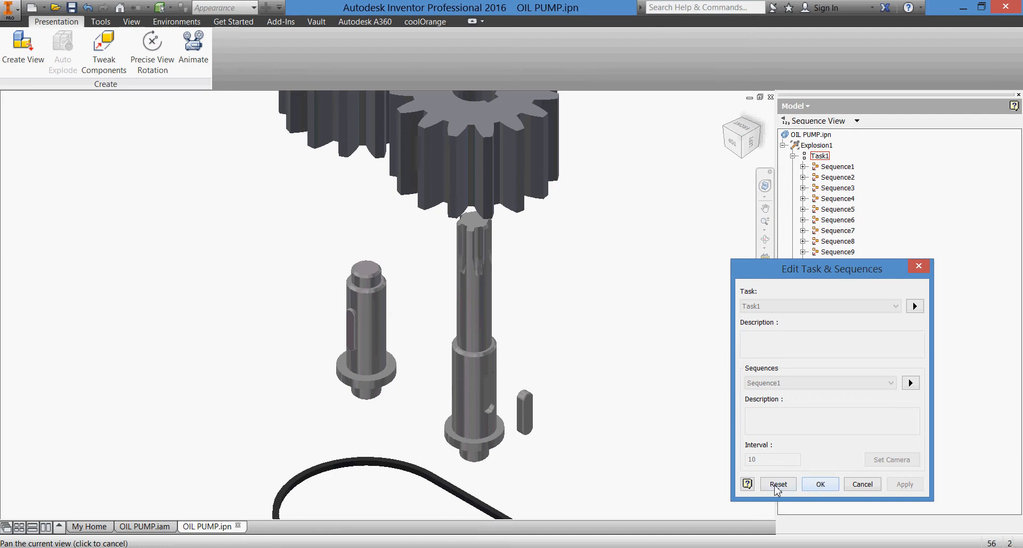
{"action": "left_click", "coordinate": [891, 383]}
{"action": "scroll", "coordinate": [816, 411], "scroll_direction": "up", "scroll_amount": 3}
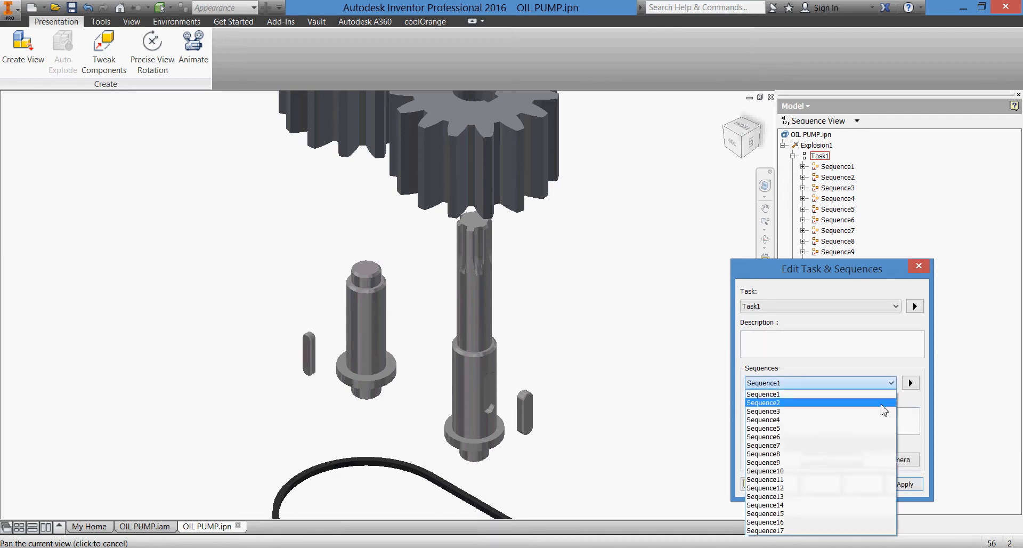
{"action": "left_click", "coordinate": [810, 402]}
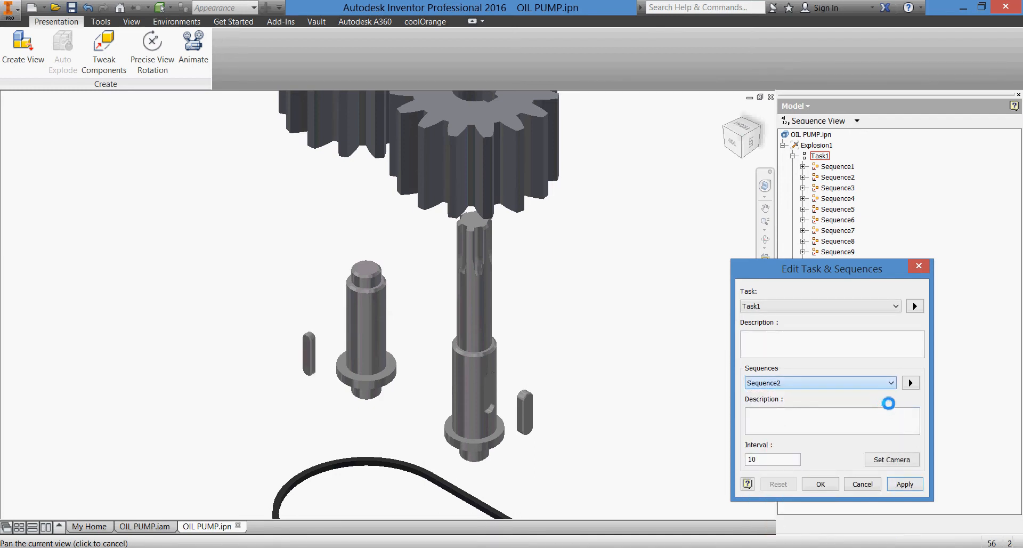
{"action": "left_click", "coordinate": [911, 383]}
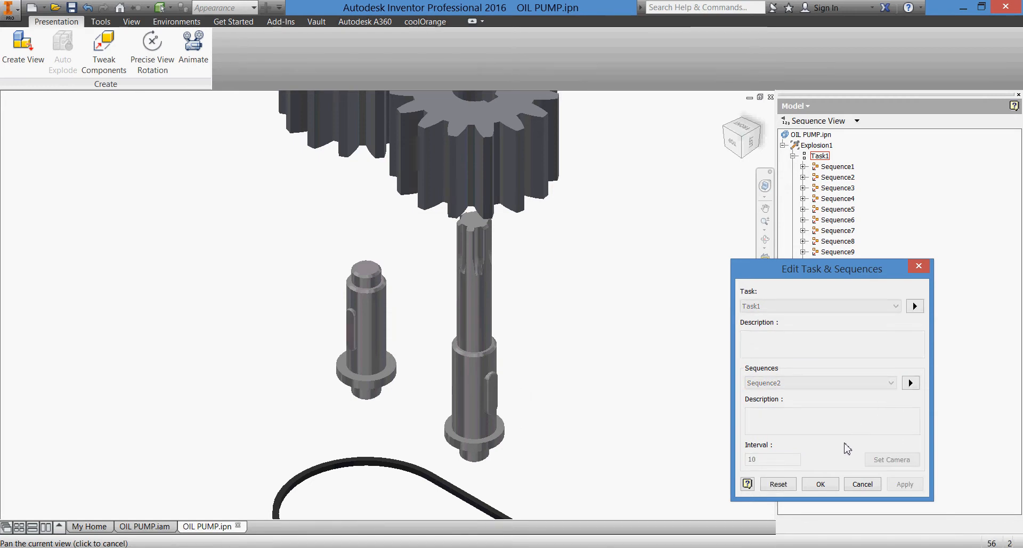
{"action": "left_click", "coordinate": [784, 483]}
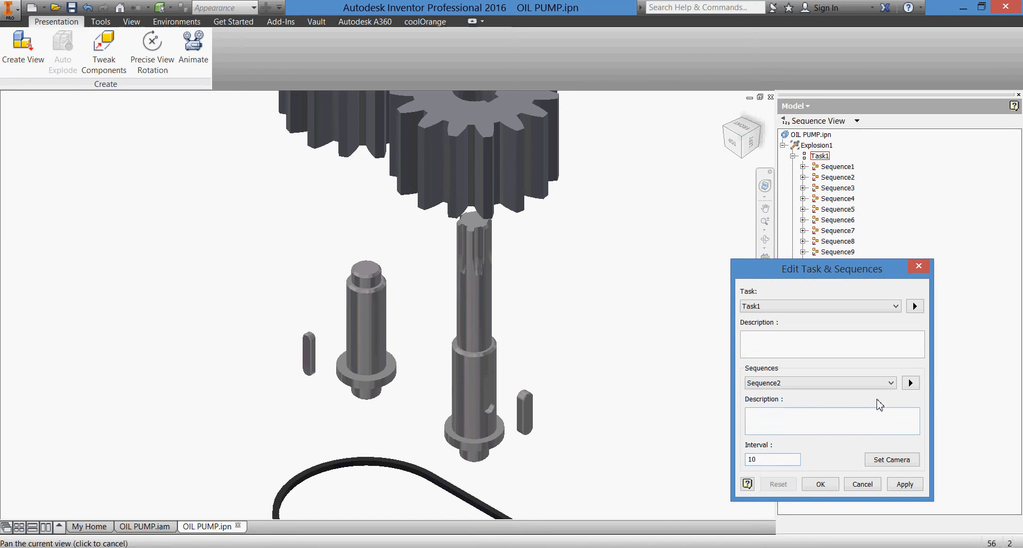
Step: Play Sequence3 on its own to check the gears' motion onto the shafts, and reset the animation
{"action": "left_click", "coordinate": [894, 385]}
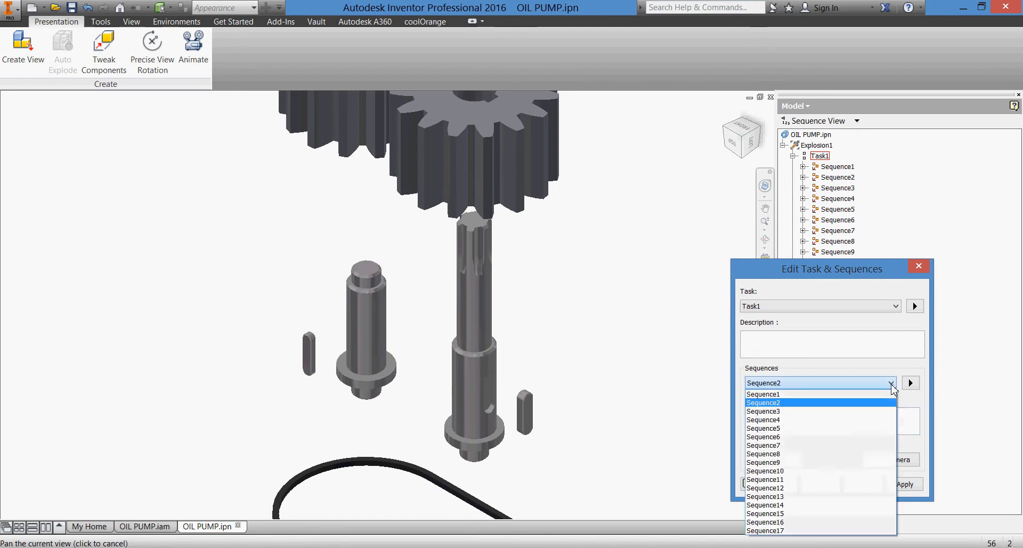
{"action": "left_click", "coordinate": [878, 411]}
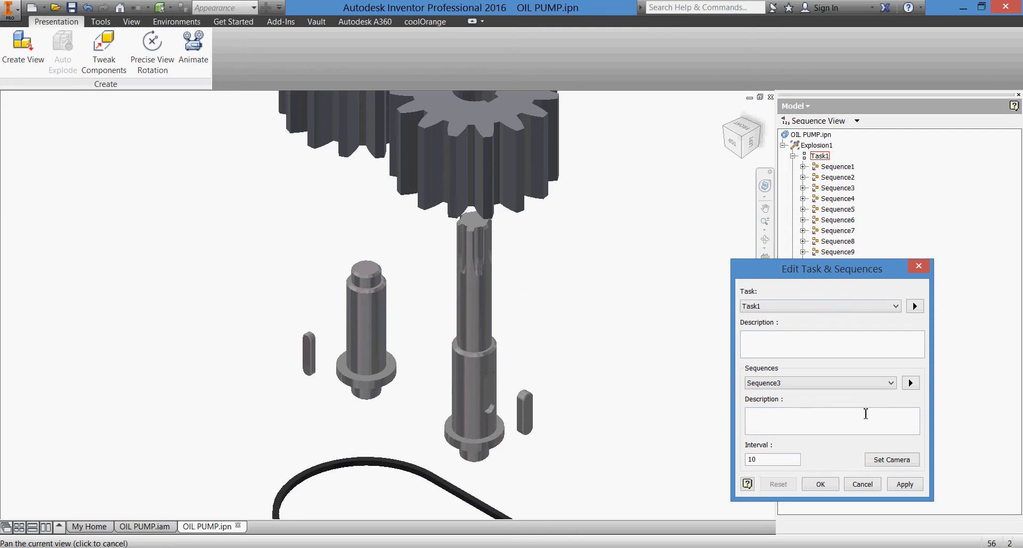
{"action": "left_click", "coordinate": [912, 388]}
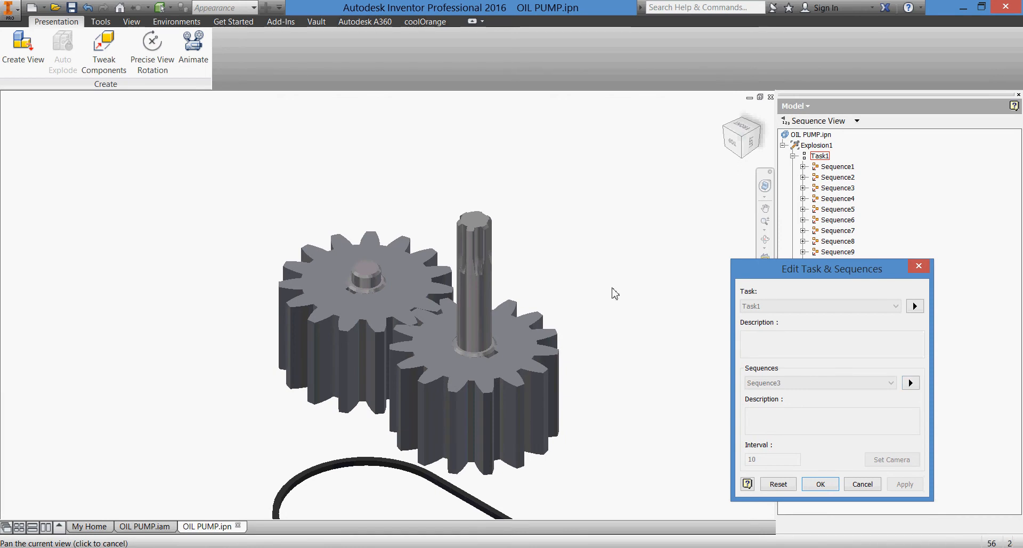
{"action": "left_click_drag", "start_coordinate": [621, 288], "coordinate": [580, 326]}
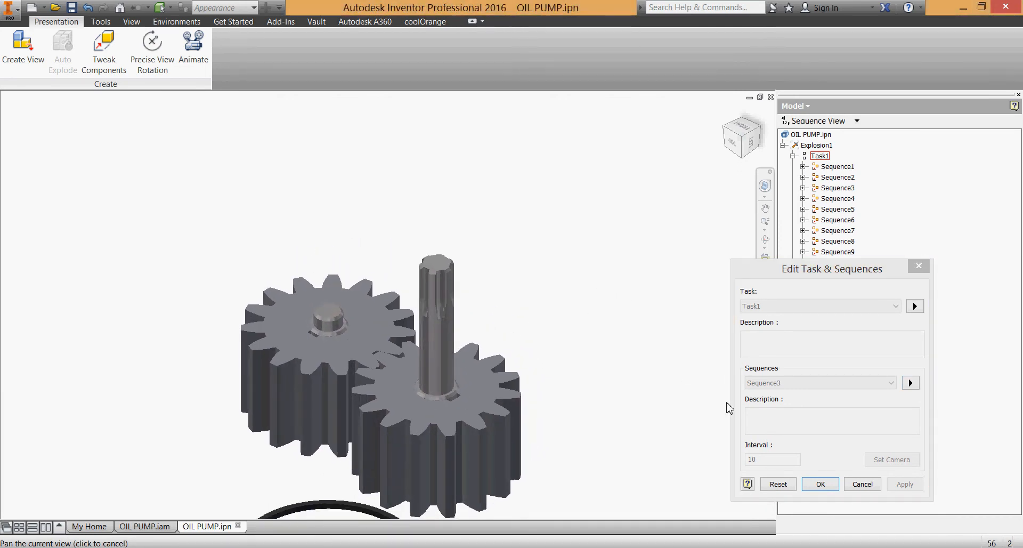
{"action": "left_click", "coordinate": [779, 484]}
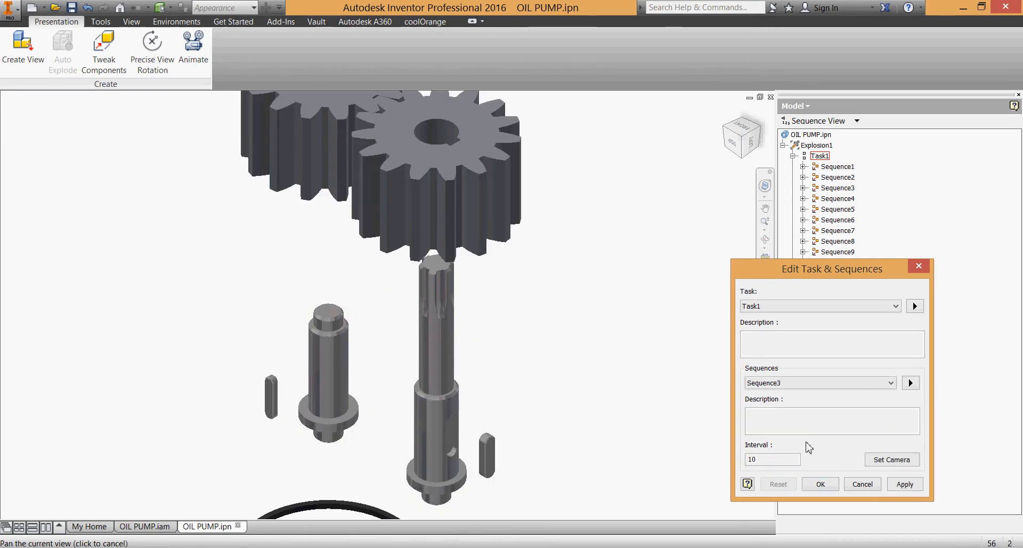
Step: Set Sequence3's camera to a slightly wider view of both gears above the shafts and keys, test-play it, and apply it
{"action": "left_click_drag", "start_coordinate": [610, 315], "coordinate": [603, 327]}
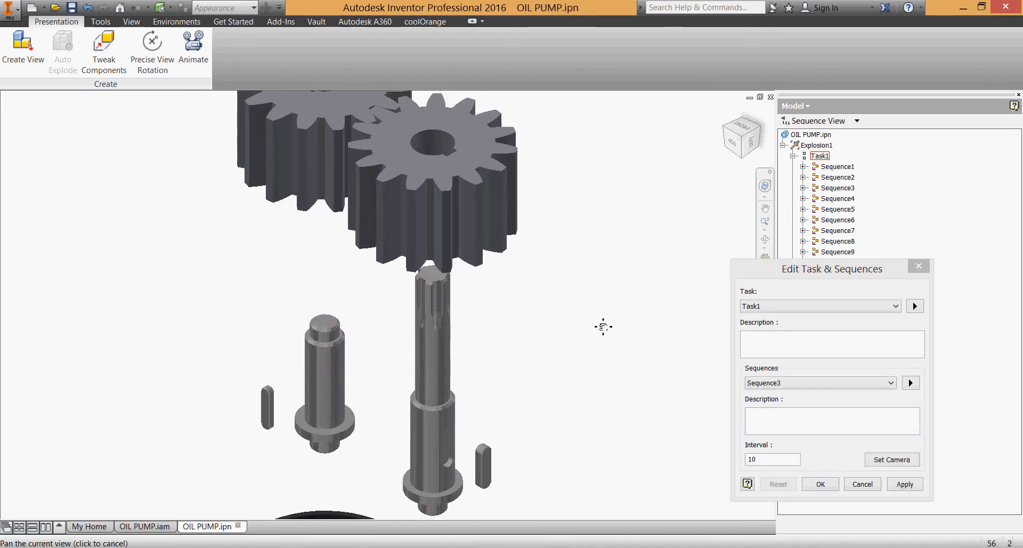
{"action": "left_click", "coordinate": [770, 227]}
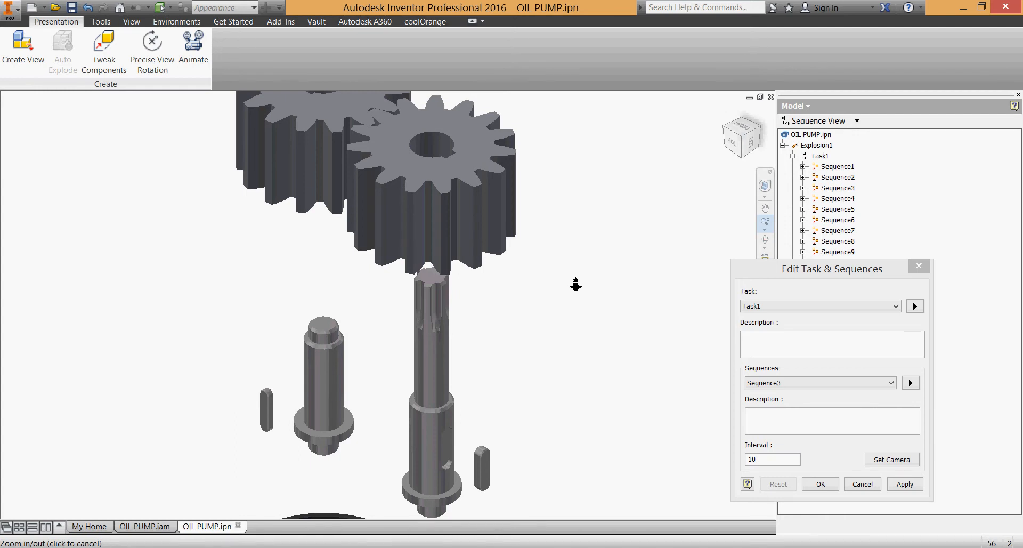
{"action": "left_click_drag", "start_coordinate": [576, 285], "coordinate": [575, 277]}
{"action": "middle_click_drag", "start_coordinate": [564, 283], "coordinate": [580, 303]}
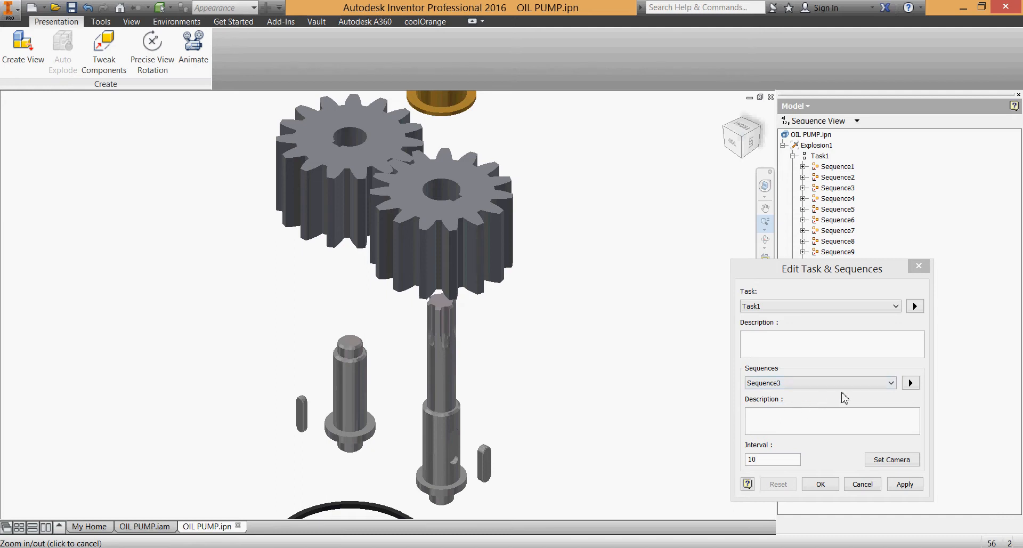
{"action": "left_click", "coordinate": [911, 383]}
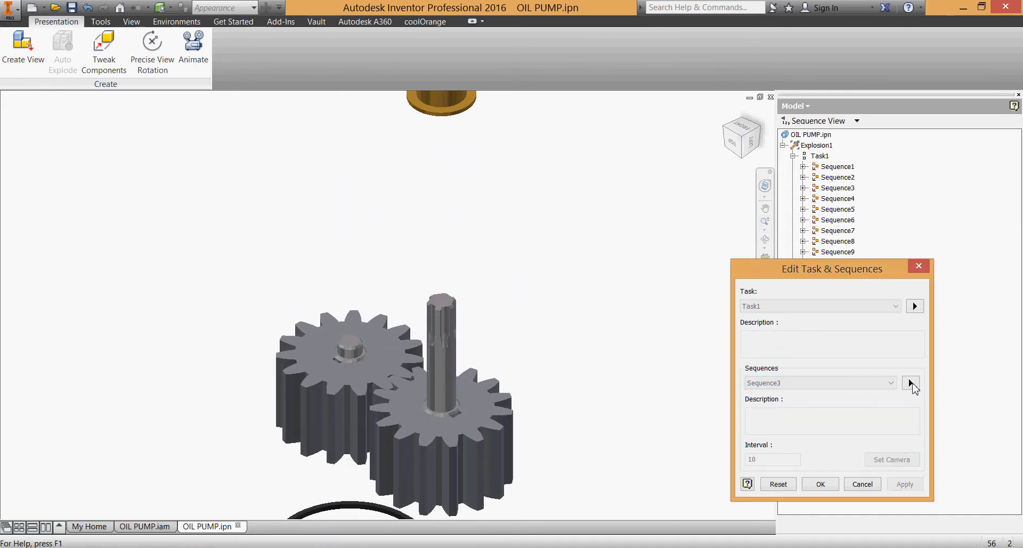
{"action": "left_click", "coordinate": [779, 484]}
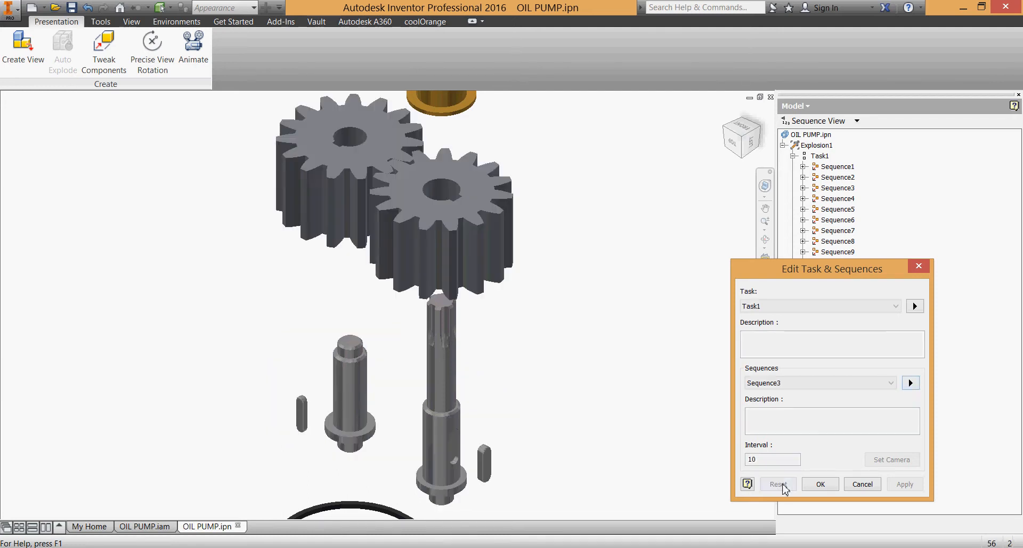
{"action": "left_click", "coordinate": [901, 485]}
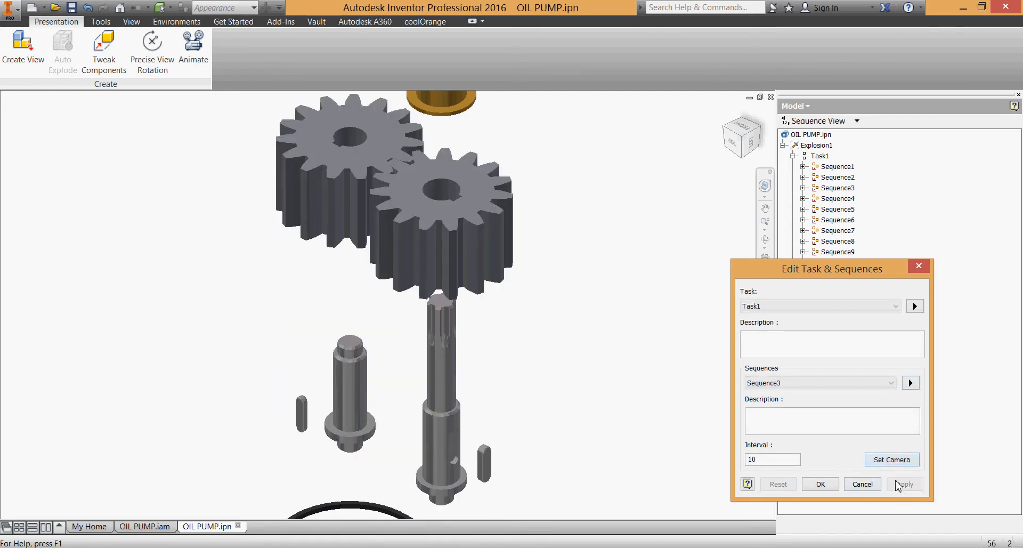
Step: Play Sequence4 on its own to check its motion from the current view, and reset the animation
{"action": "left_click", "coordinate": [891, 382]}
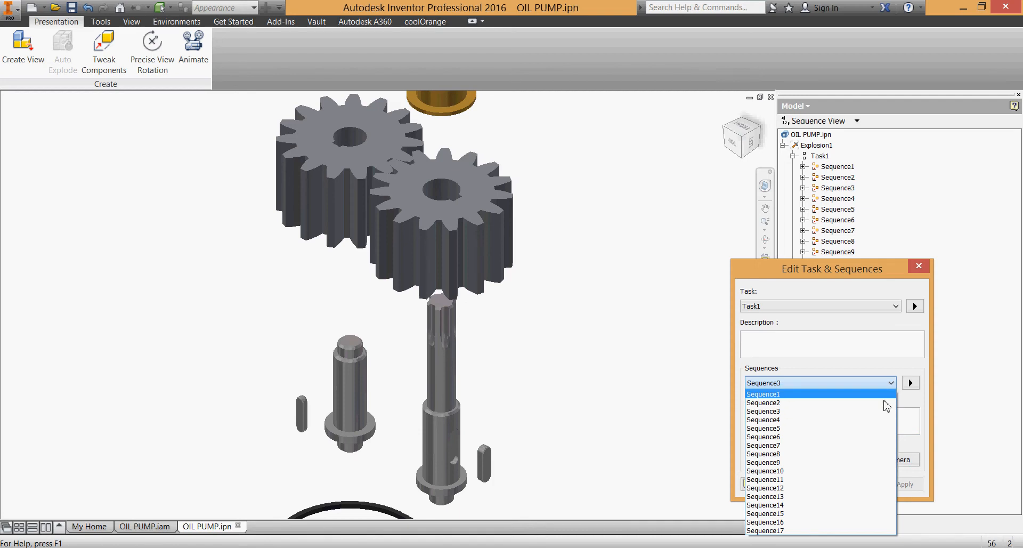
{"action": "left_click", "coordinate": [875, 423]}
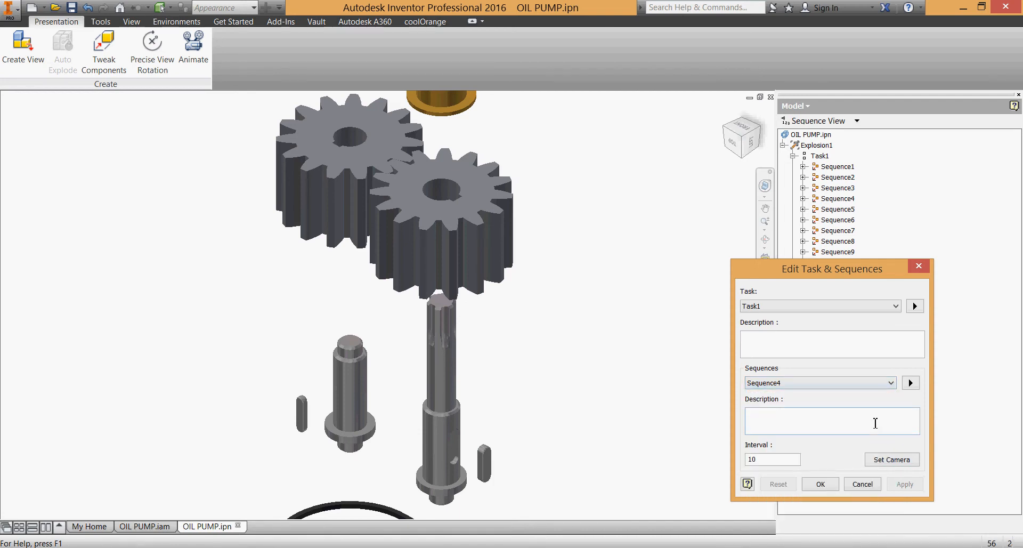
{"action": "left_click", "coordinate": [911, 383]}
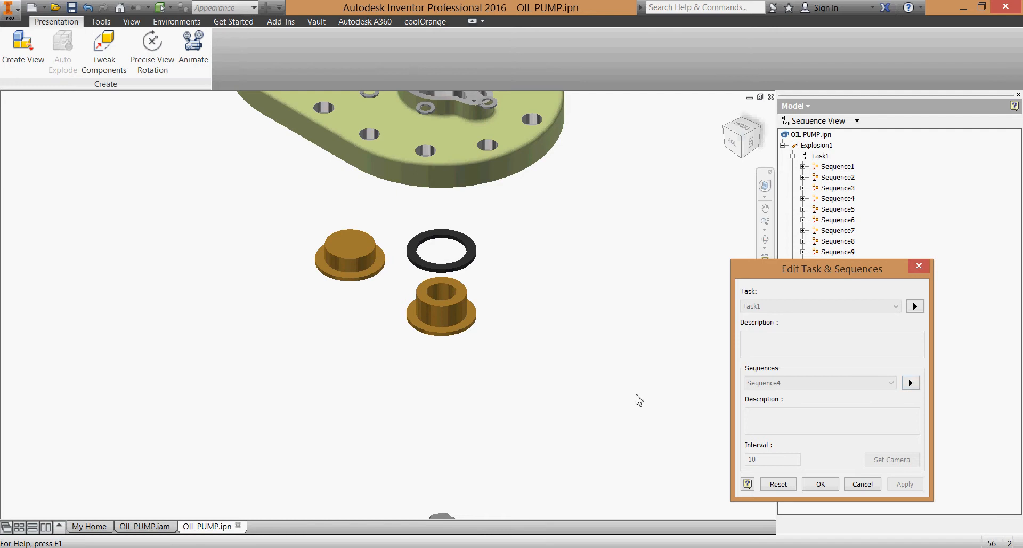
{"action": "left_click", "coordinate": [775, 487]}
Step: Set Sequence4's camera to a raised close-up of the open pump housing and the two bushings, test-play it, and apply it
{"action": "middle_click_drag", "start_coordinate": [546, 448], "coordinate": [569, 243]}
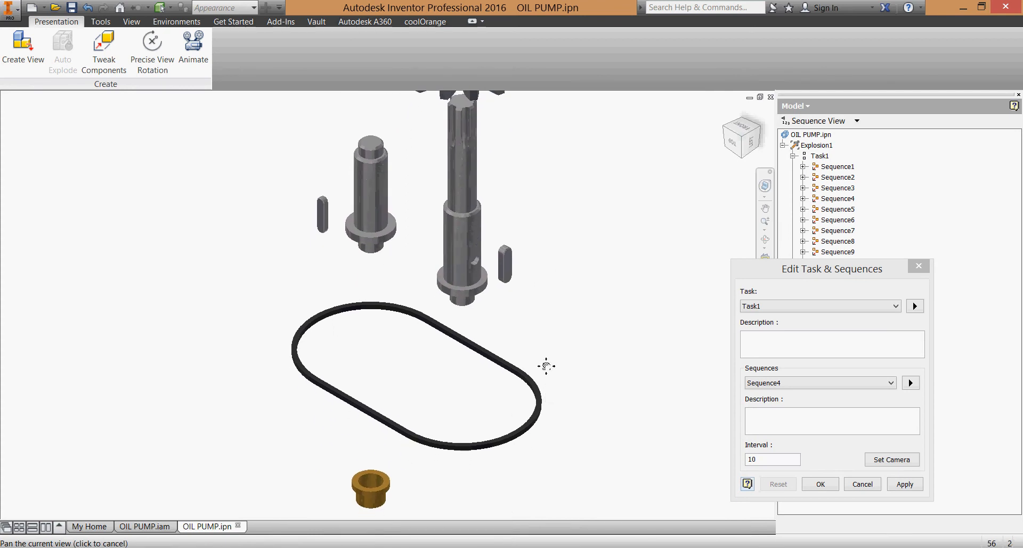
{"action": "middle_click_drag", "start_coordinate": [547, 366], "coordinate": [556, 198]}
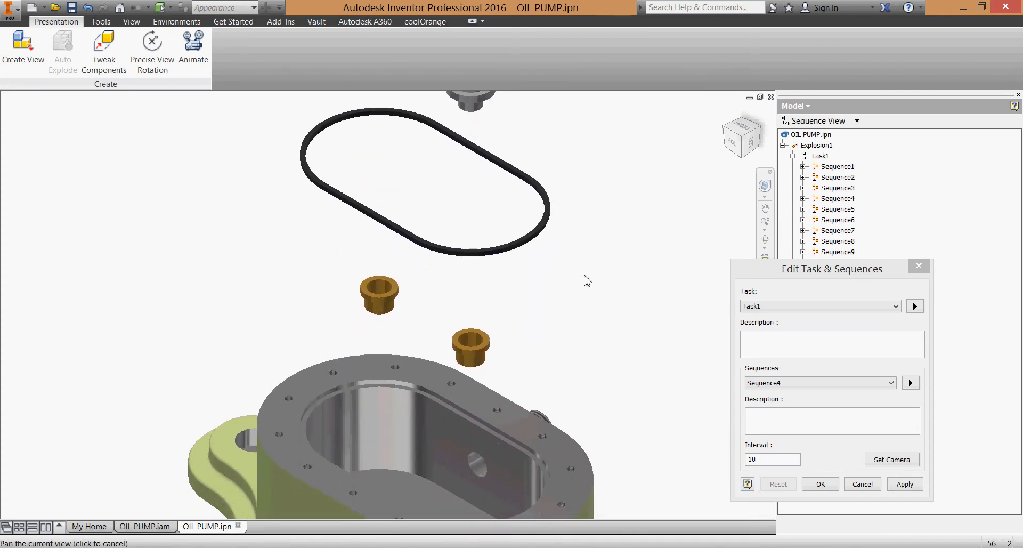
{"action": "middle_click_drag", "start_coordinate": [584, 278], "coordinate": [565, 228]}
{"action": "middle_click_drag", "start_coordinate": [565, 228], "coordinate": [559, 235], "text": "shift"}
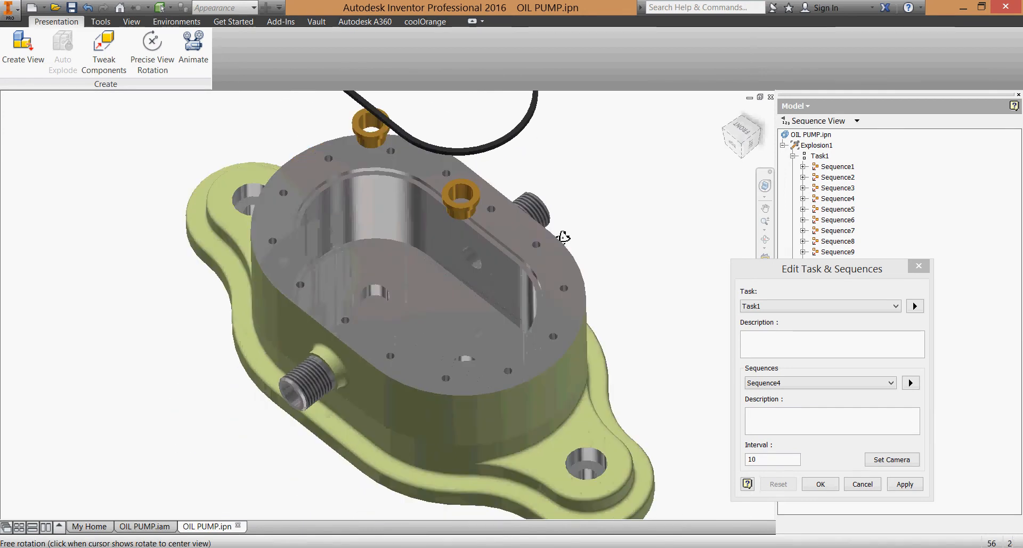
{"action": "left_click", "coordinate": [910, 384]}
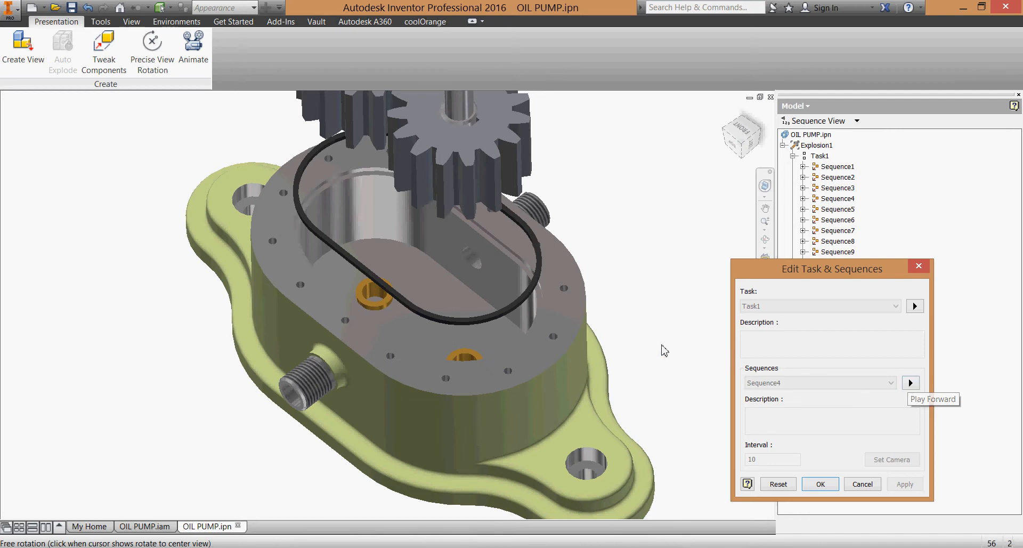
{"action": "left_click", "coordinate": [777, 484]}
{"action": "left_click", "coordinate": [885, 461]}
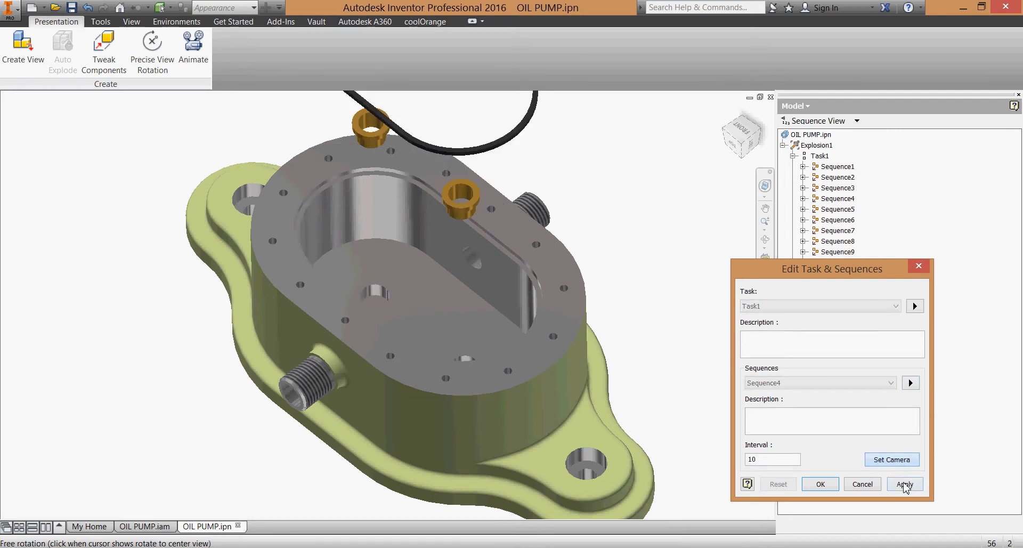
{"action": "left_click", "coordinate": [905, 485]}
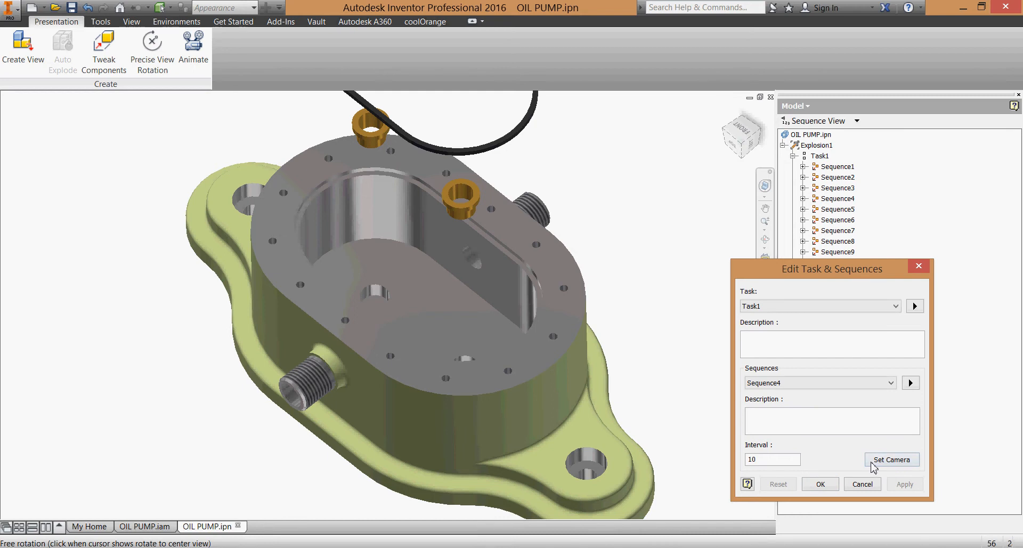
Step: Play and reset Sequence5, set its camera to the same raised view of the open housing, and apply it
{"action": "left_click", "coordinate": [891, 383]}
{"action": "left_click", "coordinate": [869, 429]}
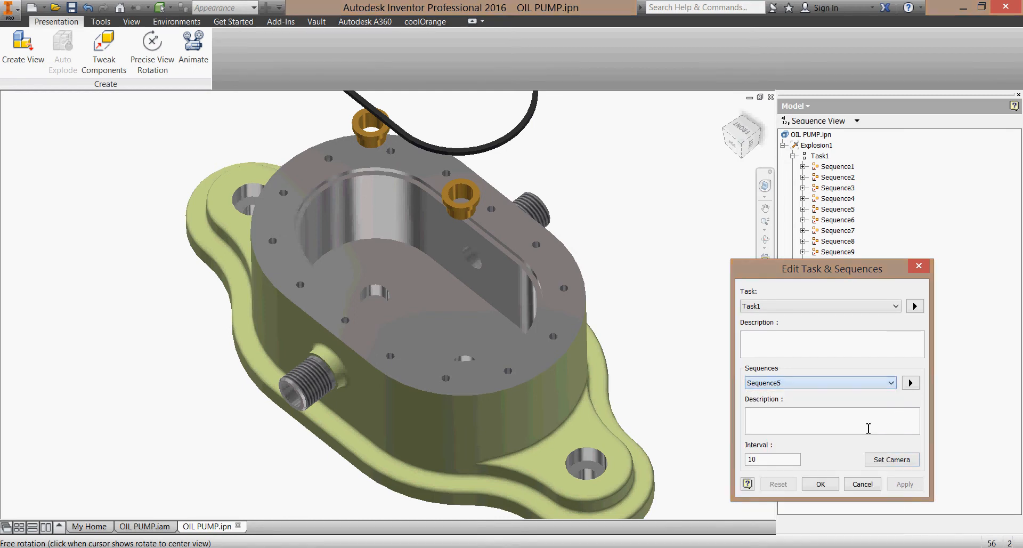
{"action": "left_click", "coordinate": [910, 383]}
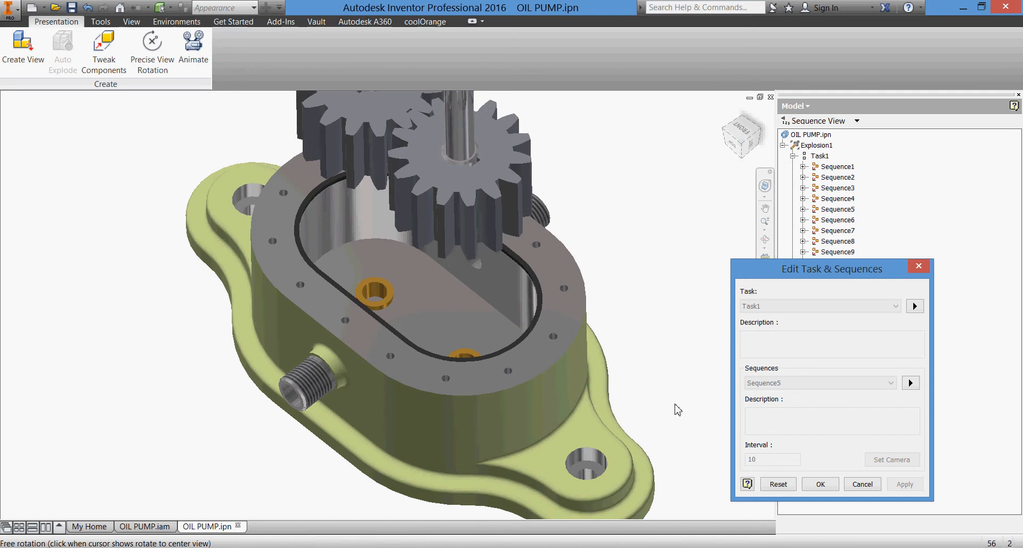
{"action": "left_click", "coordinate": [778, 484]}
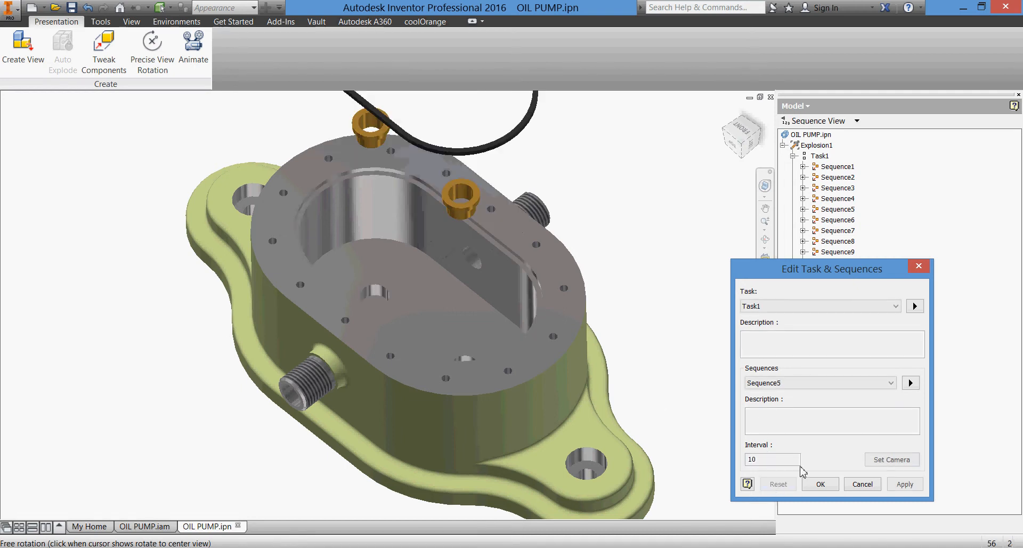
{"action": "left_click", "coordinate": [887, 461]}
{"action": "left_click", "coordinate": [902, 484]}
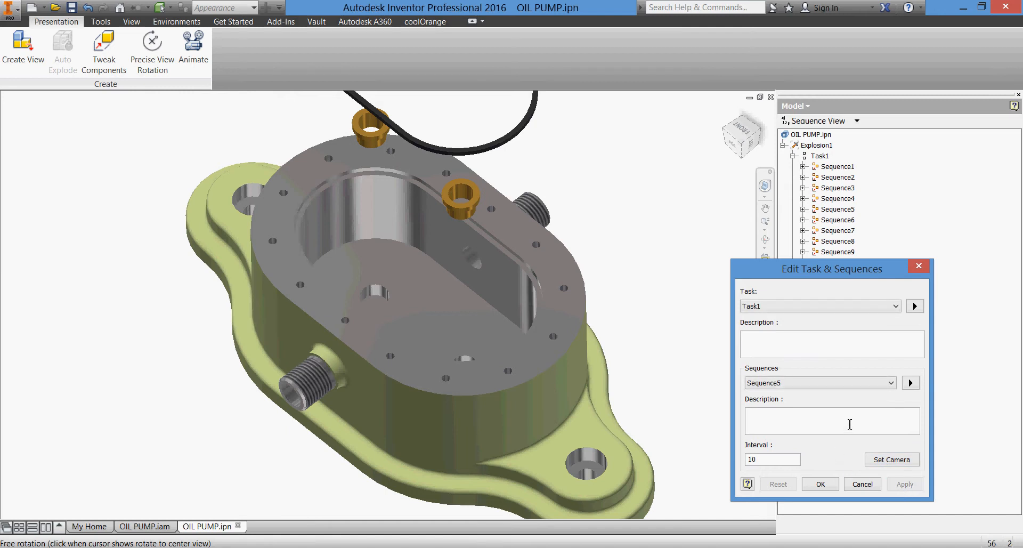
Step: Play Sequence6 on its own to check how the gears and shafts move into the housing
{"action": "left_click", "coordinate": [870, 385]}
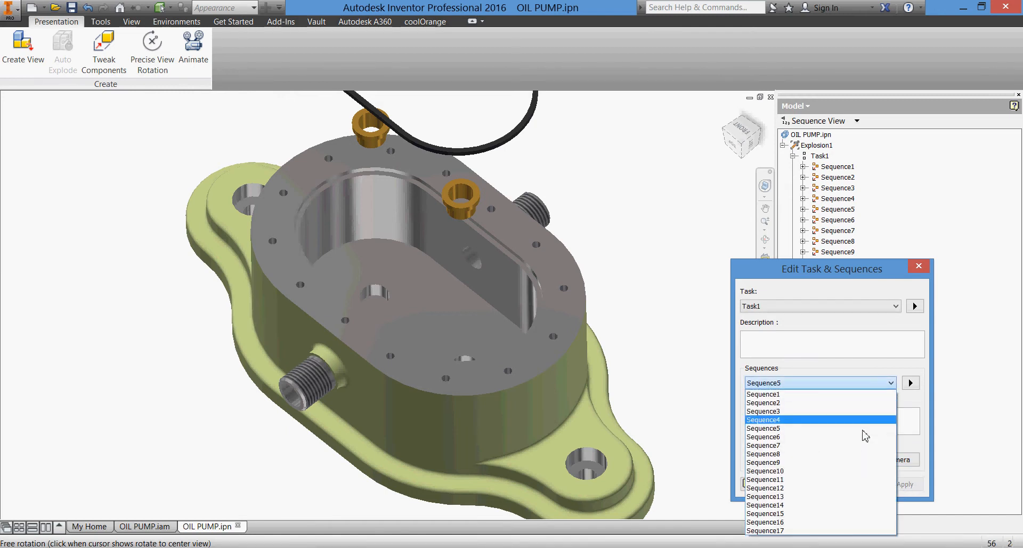
{"action": "left_click", "coordinate": [861, 443]}
{"action": "left_click", "coordinate": [910, 383]}
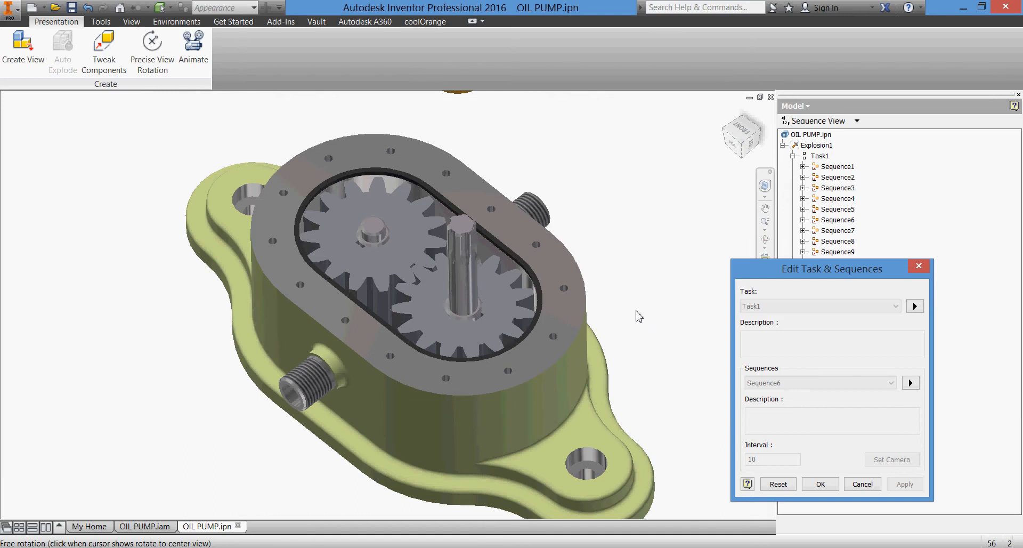
Step: Orient a close-up looking down on the two gears inside the pump housing, and replay Sequence6 from that view
{"action": "left_click_drag", "start_coordinate": [639, 316], "coordinate": [644, 303]}
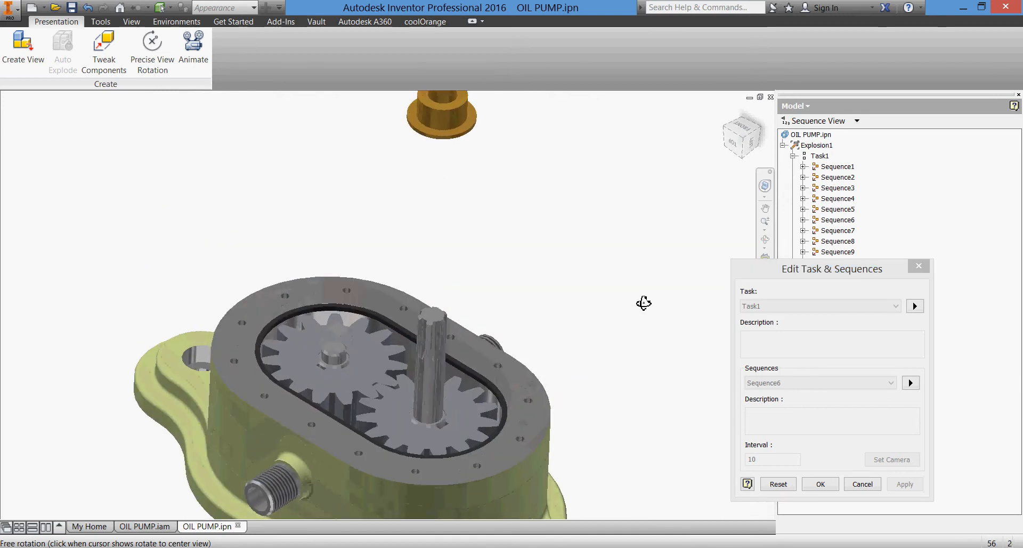
{"action": "scroll", "coordinate": [629, 317], "scroll_direction": "down", "scroll_amount": 3}
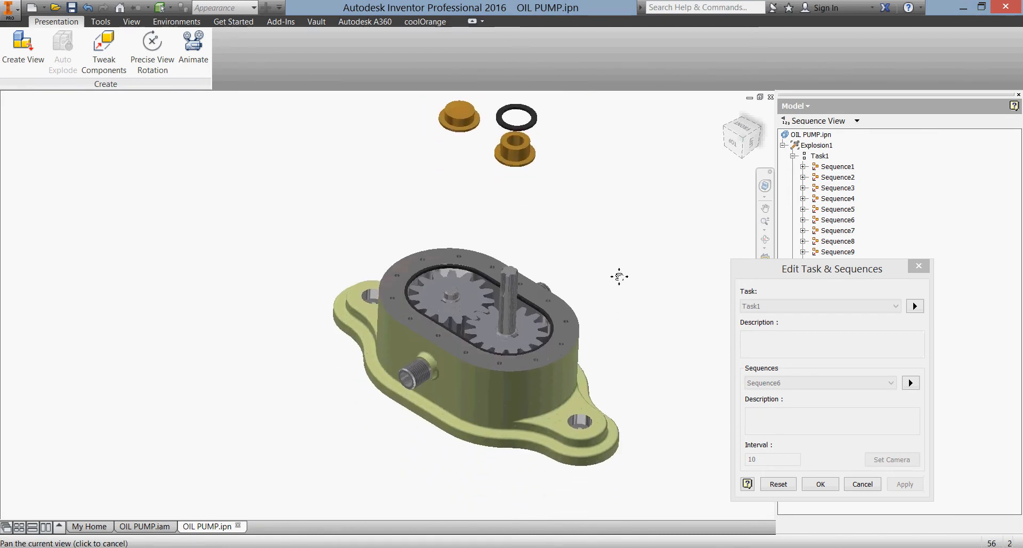
{"action": "scroll", "coordinate": [597, 264], "scroll_direction": "up", "scroll_amount": 4}
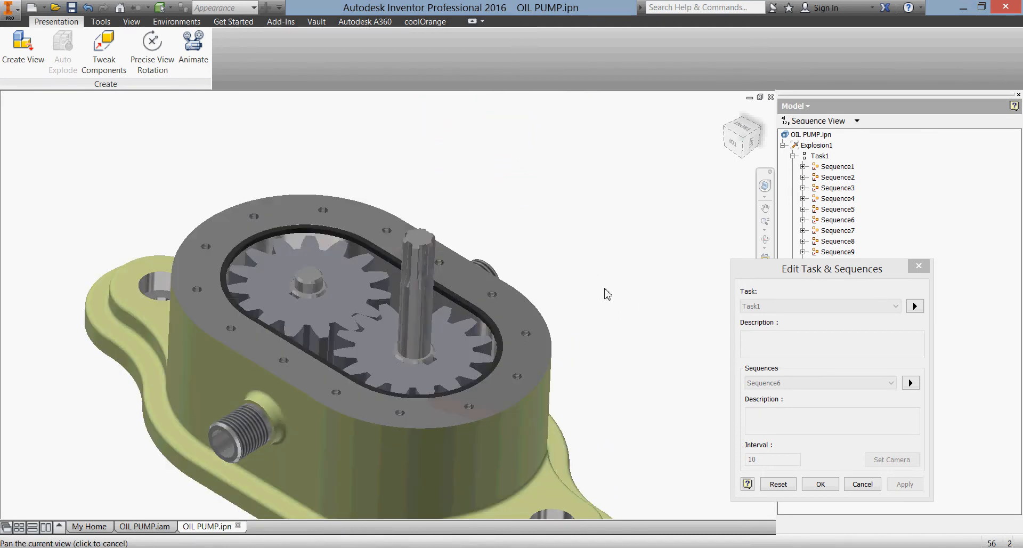
{"action": "key", "text": "F4"}
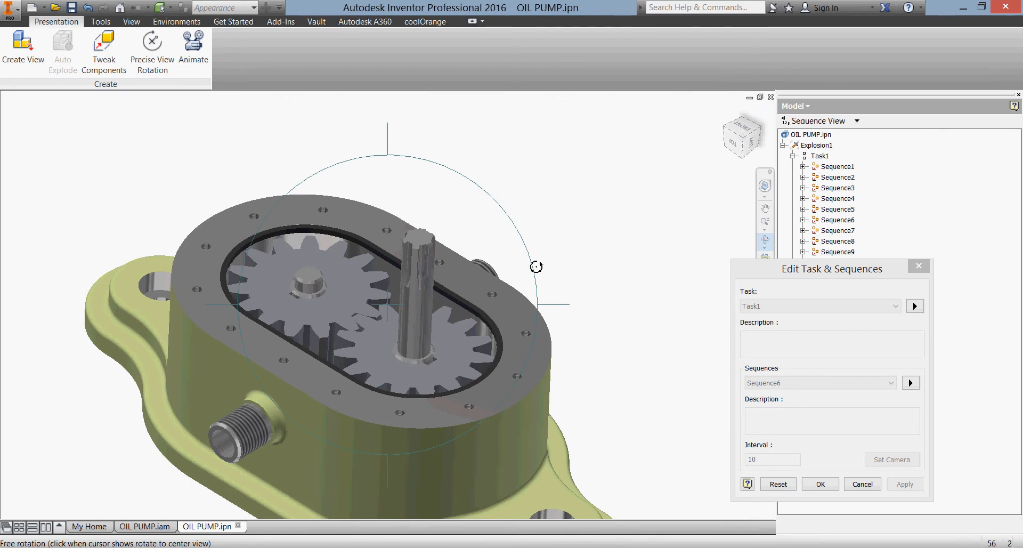
{"action": "key", "text": "Escape"}
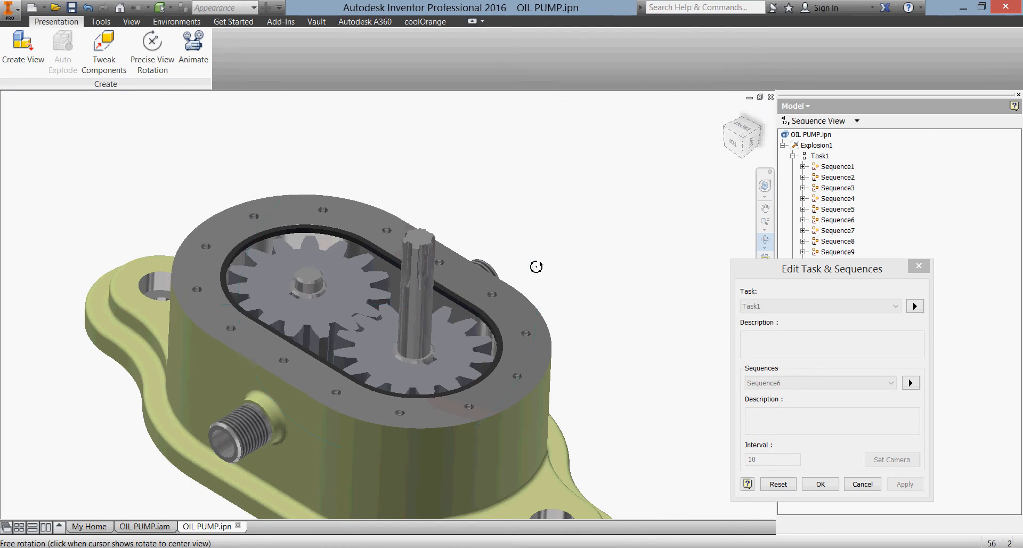
{"action": "left_click_drag", "start_coordinate": [536, 266], "coordinate": [521, 240]}
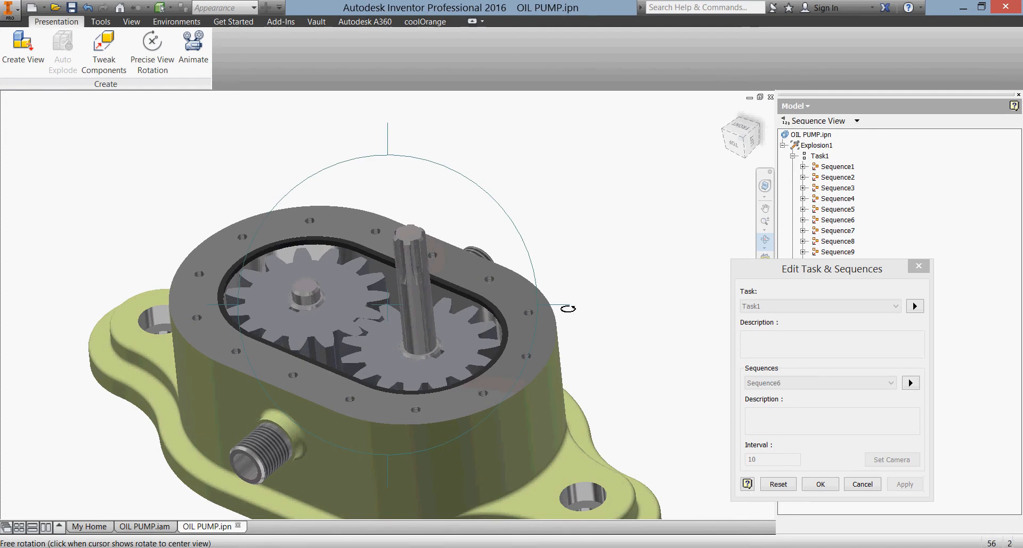
{"action": "left_click_drag", "start_coordinate": [568, 308], "coordinate": [421, 197]}
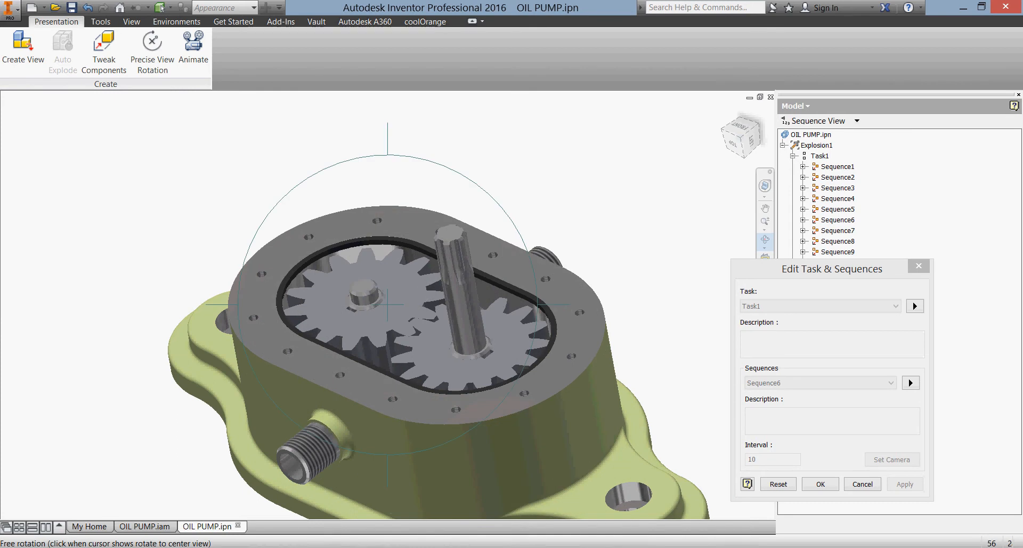
{"action": "left_click_drag", "start_coordinate": [391, 148], "coordinate": [391, 155]}
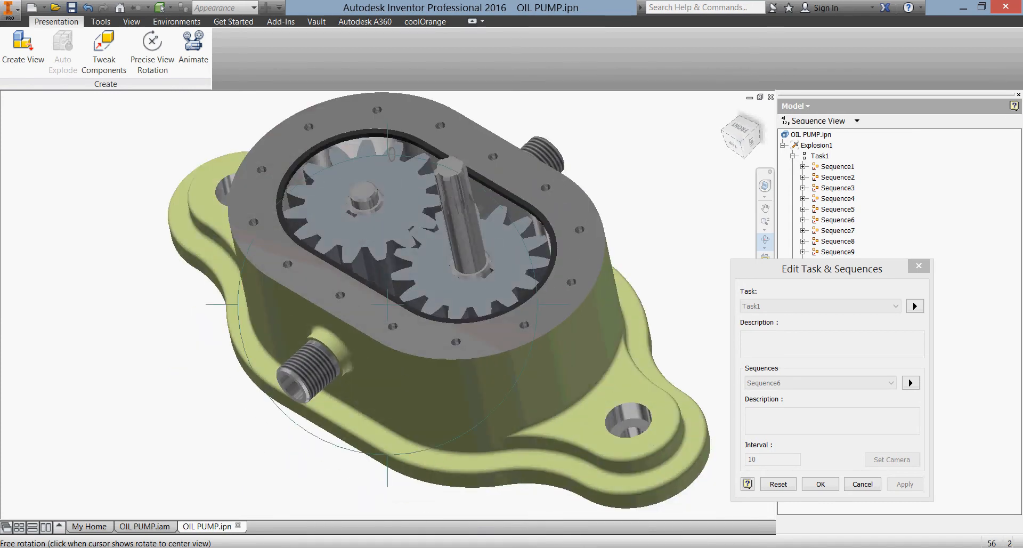
{"action": "middle_click_drag", "start_coordinate": [443, 180], "coordinate": [389, 268]}
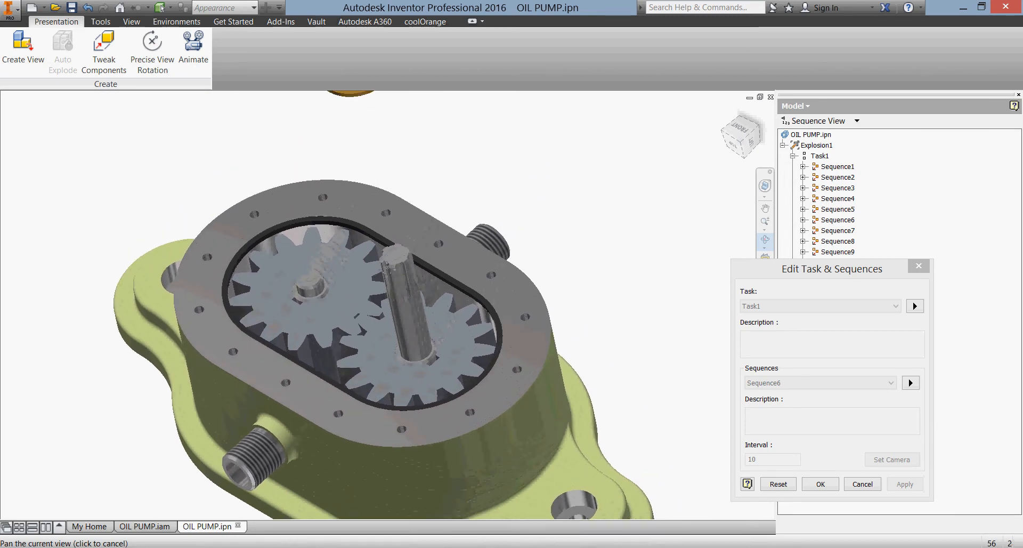
{"action": "left_click", "coordinate": [778, 484]}
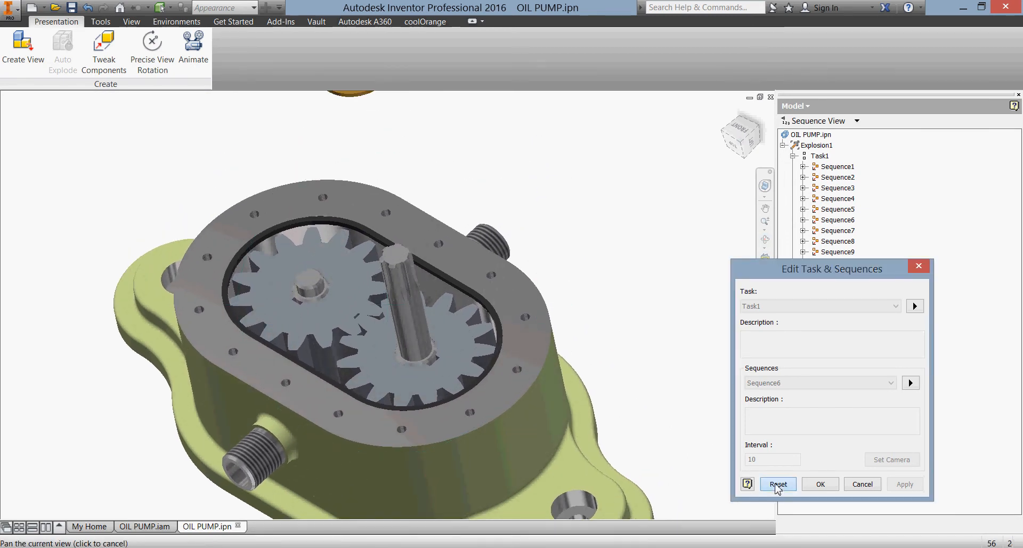
{"action": "left_click", "coordinate": [911, 383]}
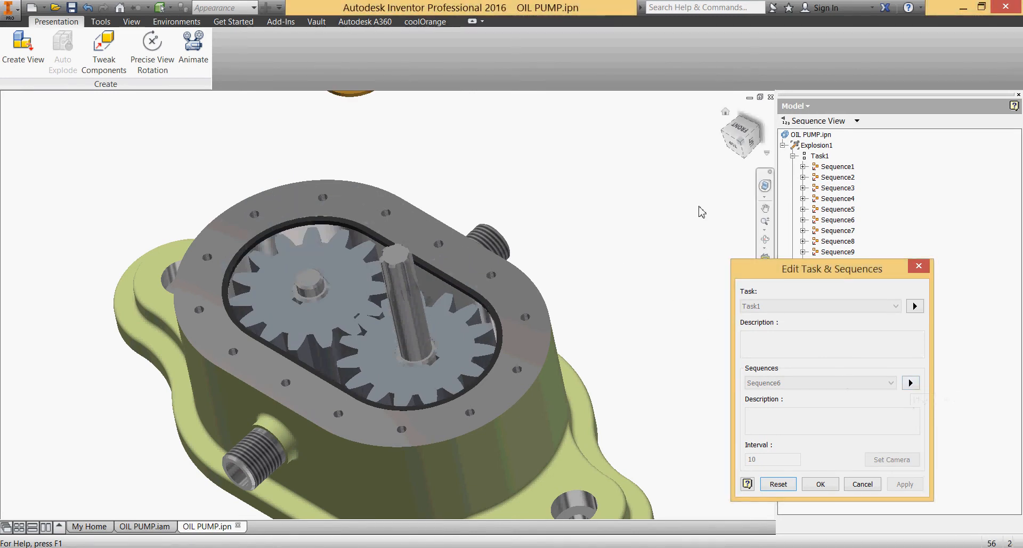
Step: Widen the view of the pump housing slightly, test-play Sequence6, set this view as its camera, and apply it
{"action": "left_click", "coordinate": [765, 221]}
{"action": "left_click_drag", "start_coordinate": [564, 304], "coordinate": [561, 295]}
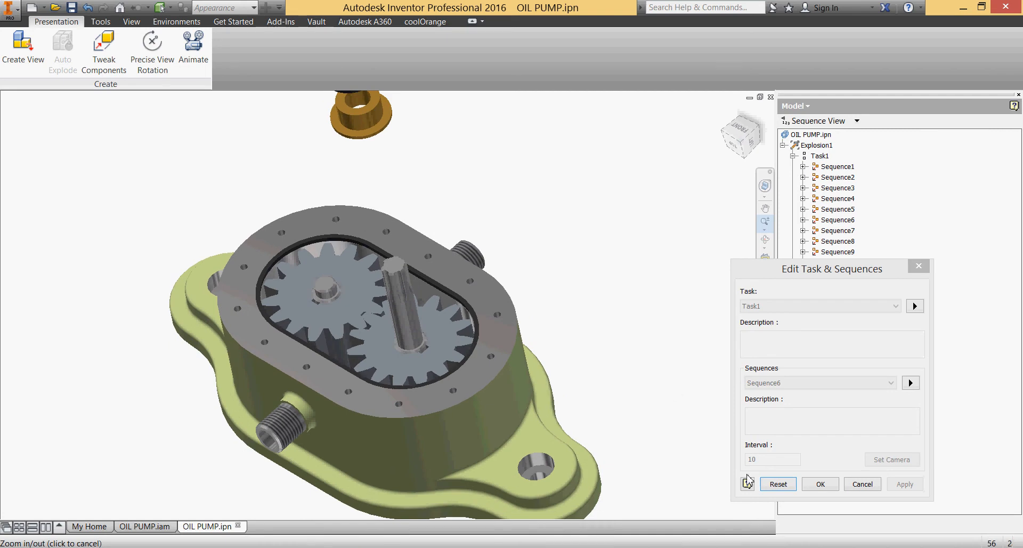
{"action": "left_click", "coordinate": [778, 484]}
{"action": "left_click", "coordinate": [911, 383]}
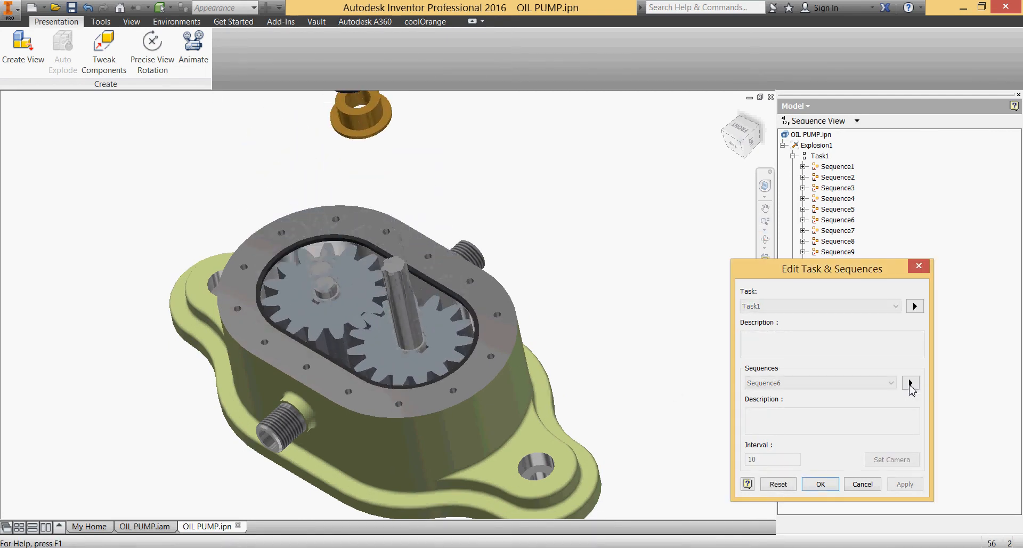
{"action": "left_click", "coordinate": [785, 484]}
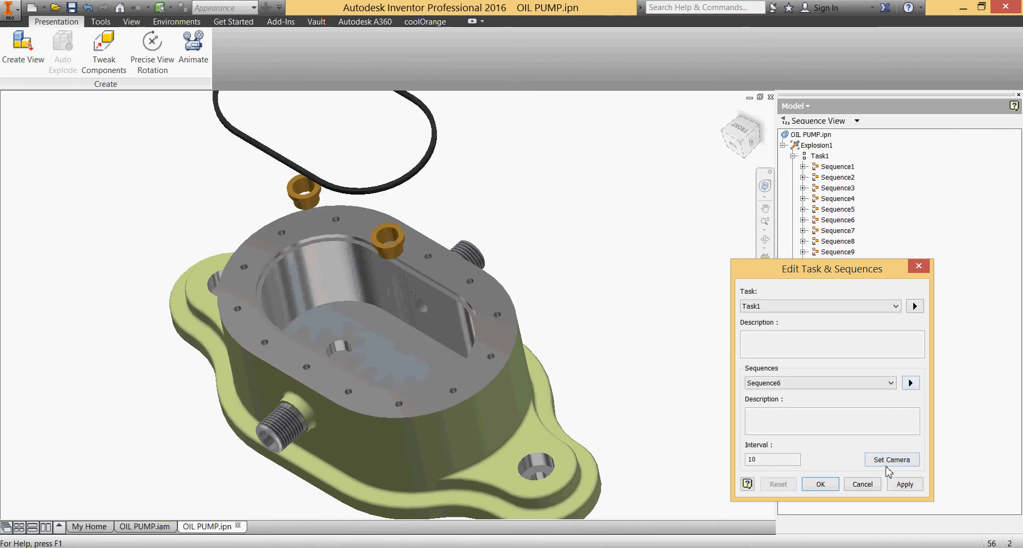
{"action": "left_click", "coordinate": [893, 460]}
{"action": "left_click", "coordinate": [904, 484]}
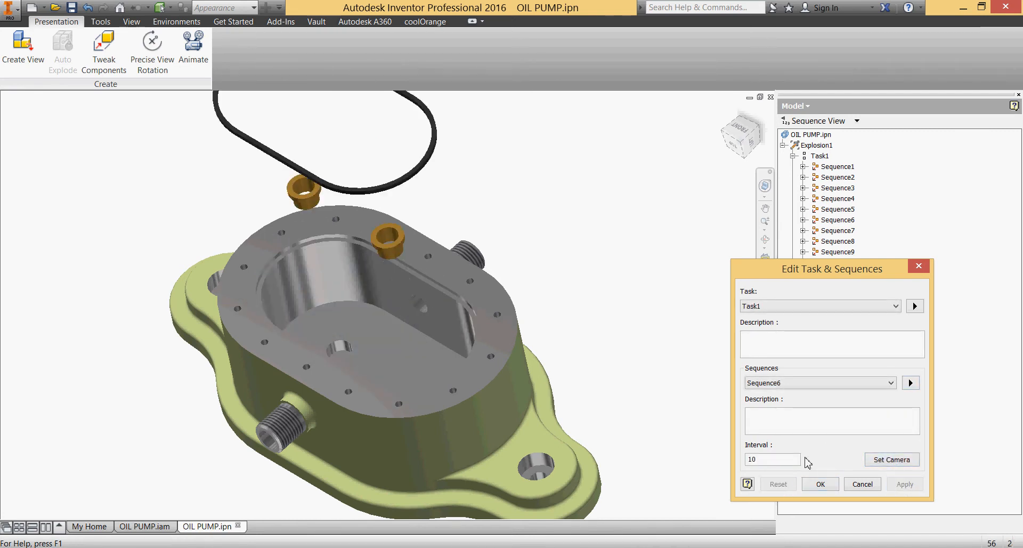
Step: Play Sequence7 and frame the two upper bushings below the cover plate in a close-up from the home orientation
{"action": "left_click", "coordinate": [890, 383]}
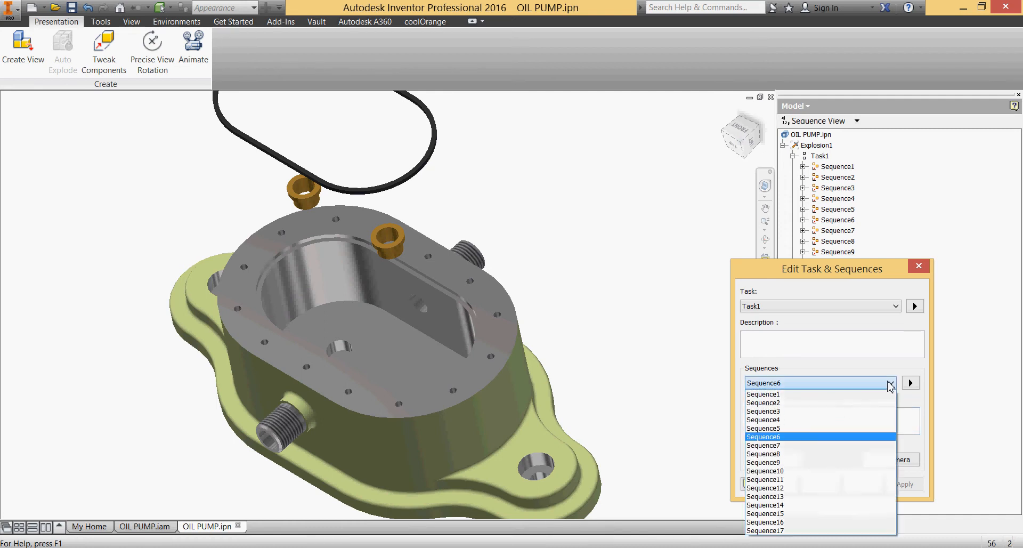
{"action": "left_click", "coordinate": [853, 446]}
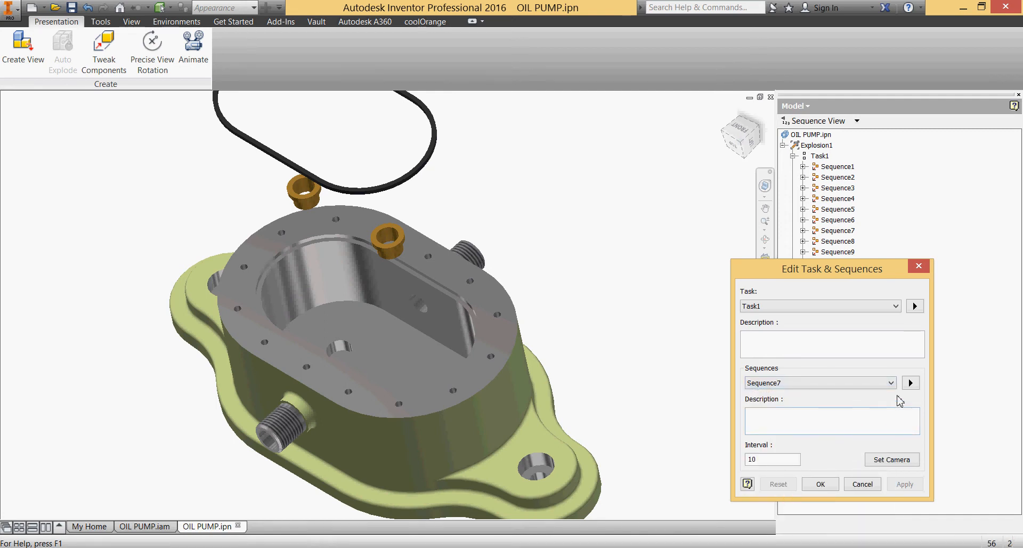
{"action": "left_click", "coordinate": [911, 382]}
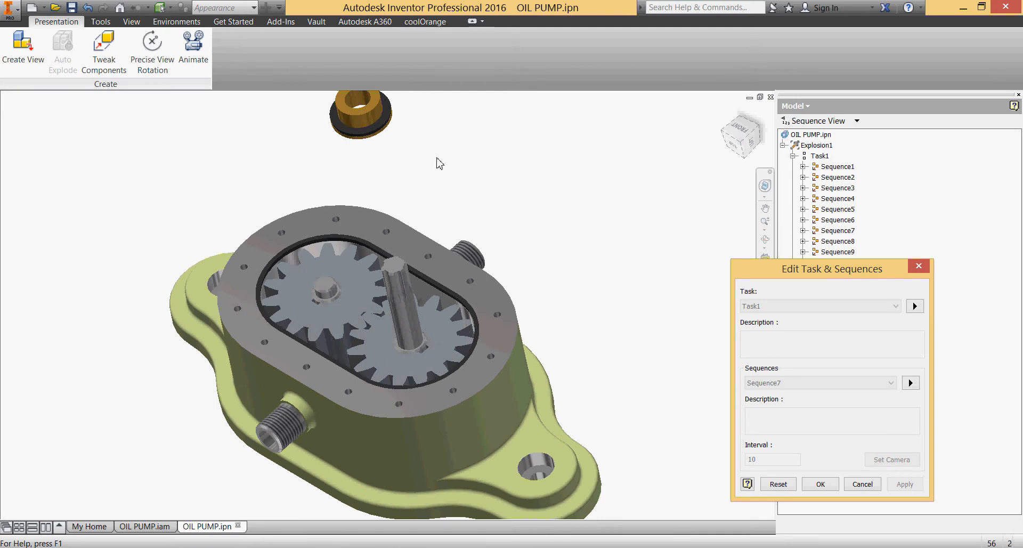
{"action": "middle_click_drag", "start_coordinate": [419, 162], "coordinate": [454, 331]}
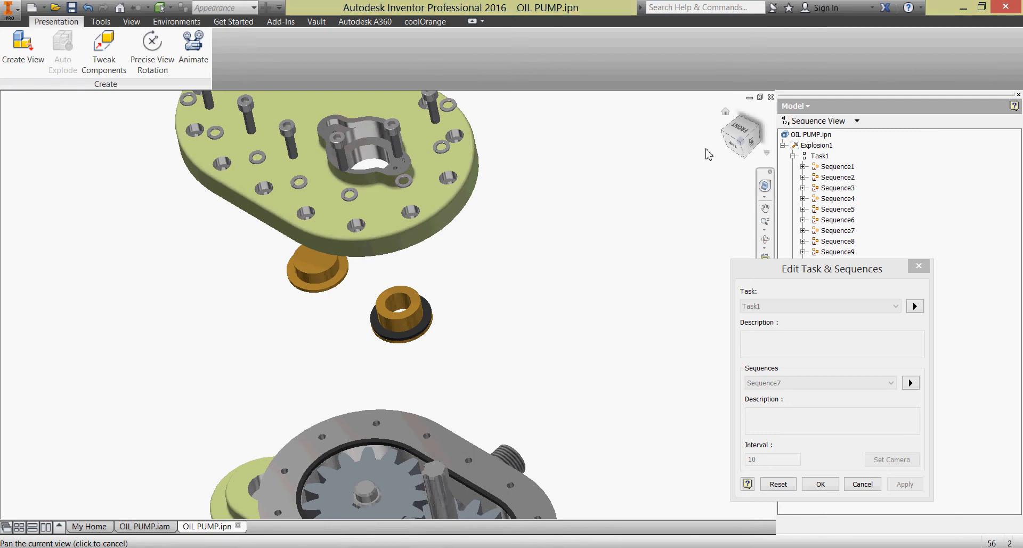
{"action": "left_click", "coordinate": [725, 113]}
{"action": "scroll", "coordinate": [405, 306], "scroll_direction": "down", "scroll_amount": 5}
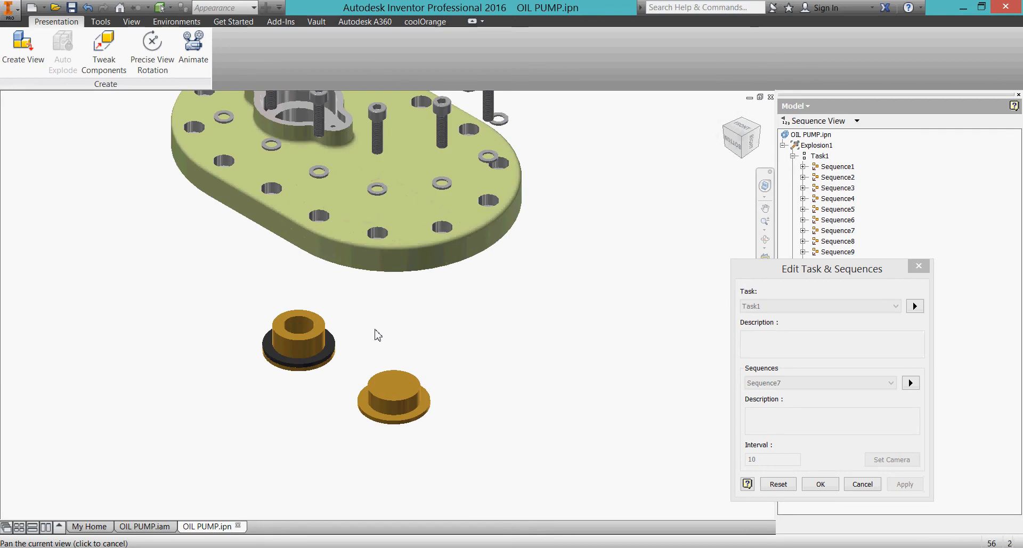
{"action": "left_click_drag", "start_coordinate": [378, 335], "coordinate": [368, 310]}
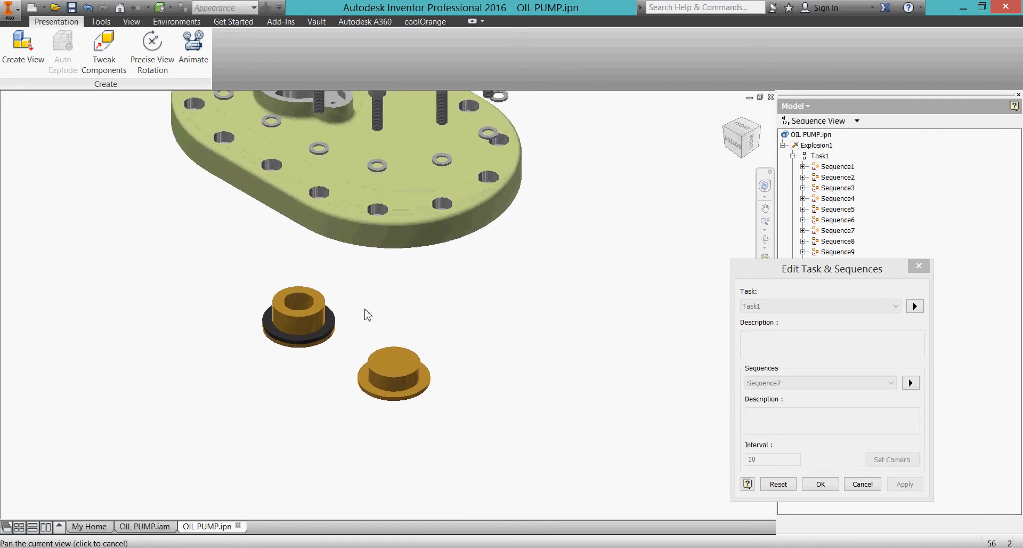
Step: Reset and test-play Sequence7 from the bushing close-up, set that view as its camera, and apply it
{"action": "left_click", "coordinate": [778, 484]}
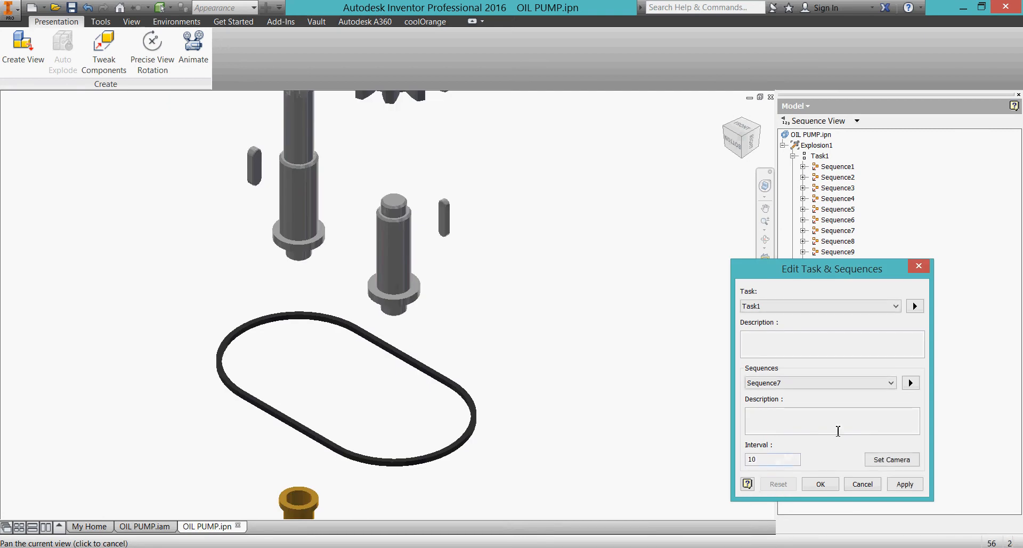
{"action": "left_click", "coordinate": [910, 383]}
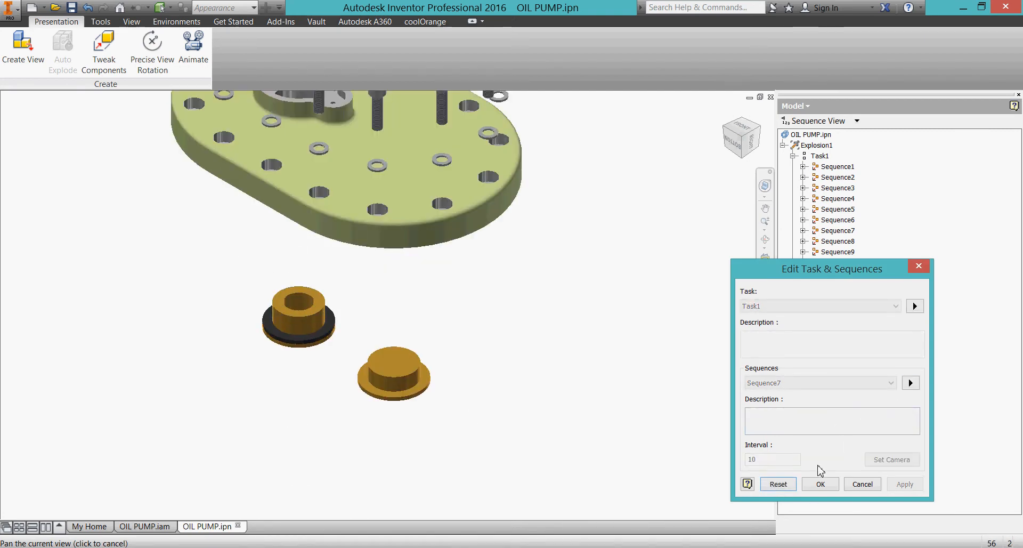
{"action": "left_click", "coordinate": [773, 489]}
{"action": "left_click", "coordinate": [900, 461]}
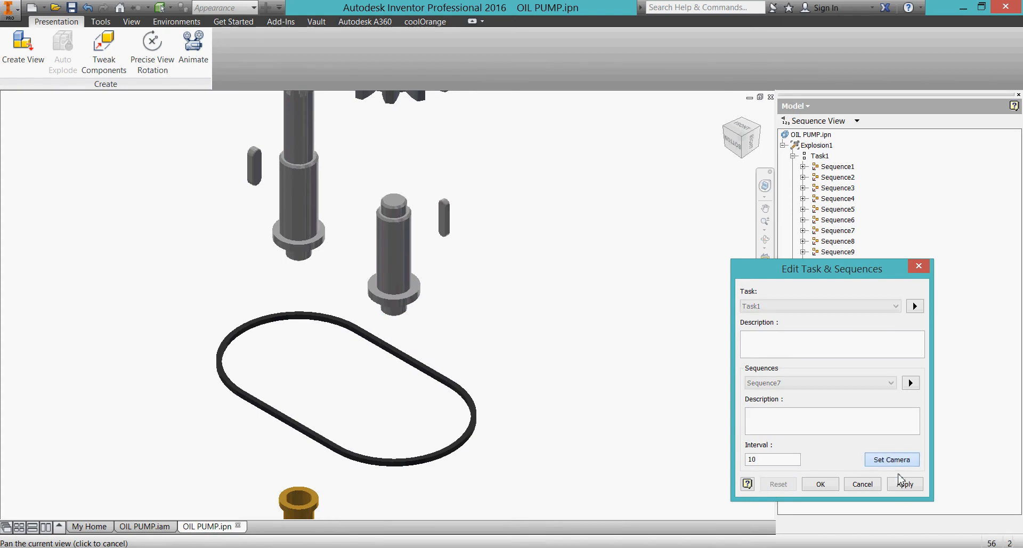
{"action": "left_click", "coordinate": [903, 486]}
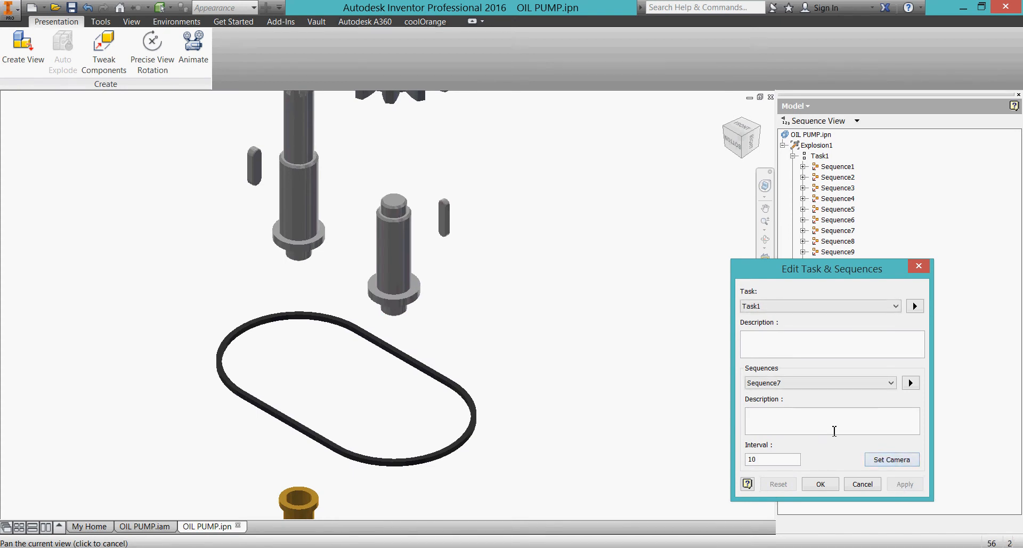
Step: Play Sequence8 and frame the pump housing with its gears and bushings beneath the raised cover plate
{"action": "left_click", "coordinate": [892, 385]}
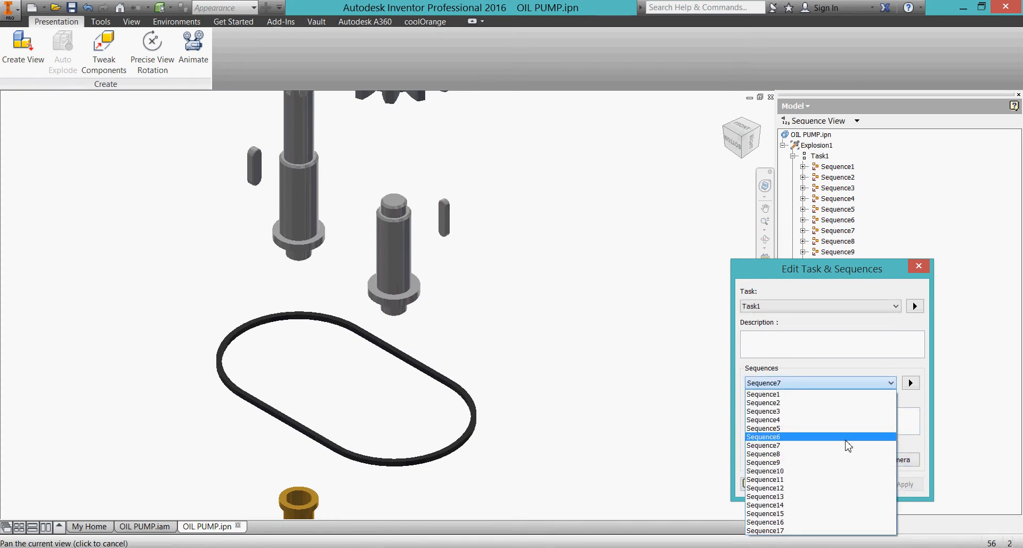
{"action": "left_click", "coordinate": [840, 459]}
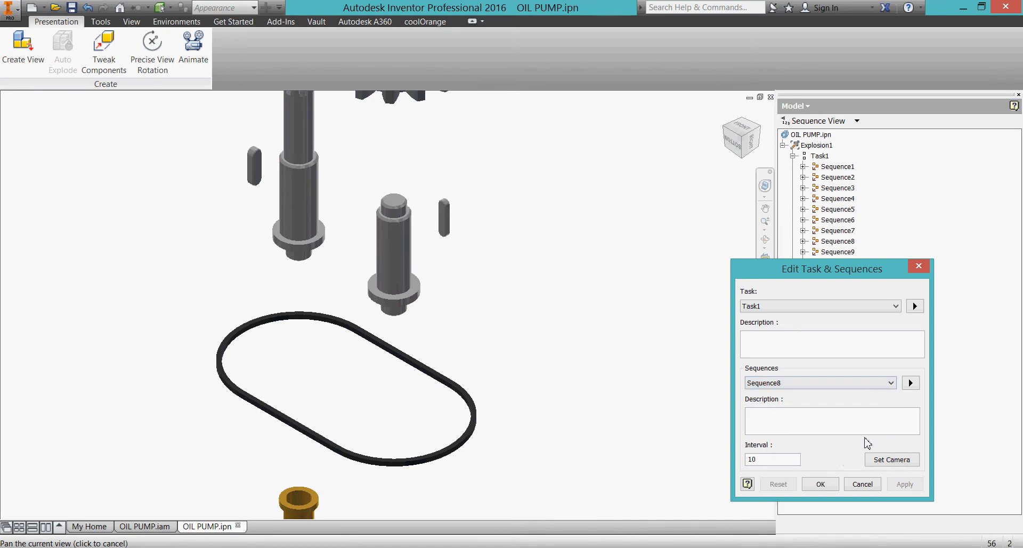
{"action": "left_click", "coordinate": [911, 384]}
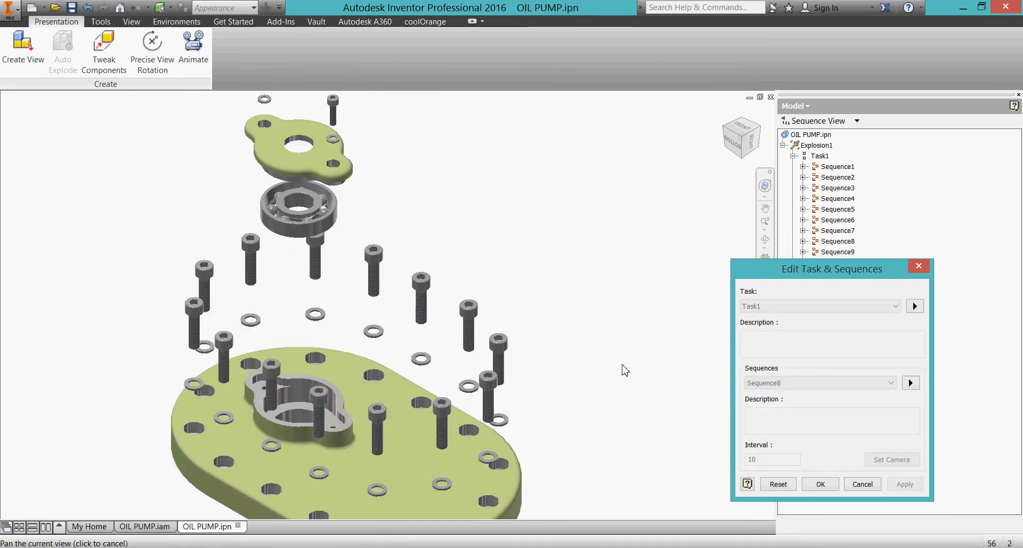
{"action": "middle_click_drag", "start_coordinate": [578, 419], "coordinate": [578, 418]}
{"action": "left_click_drag", "start_coordinate": [578, 418], "coordinate": [586, 131]}
{"action": "left_click_drag", "start_coordinate": [600, 247], "coordinate": [601, 207]}
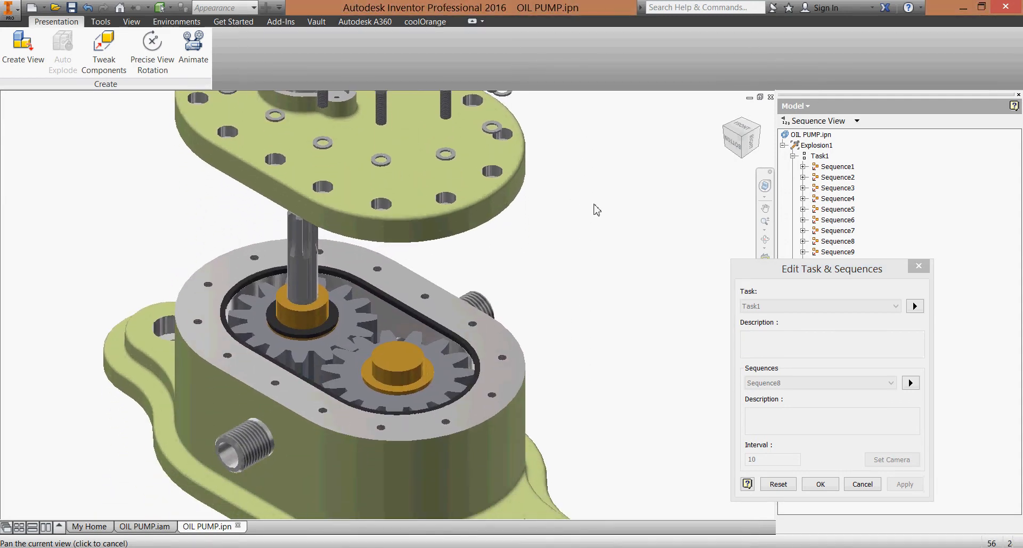
{"action": "left_click_drag", "start_coordinate": [585, 235], "coordinate": [608, 224]}
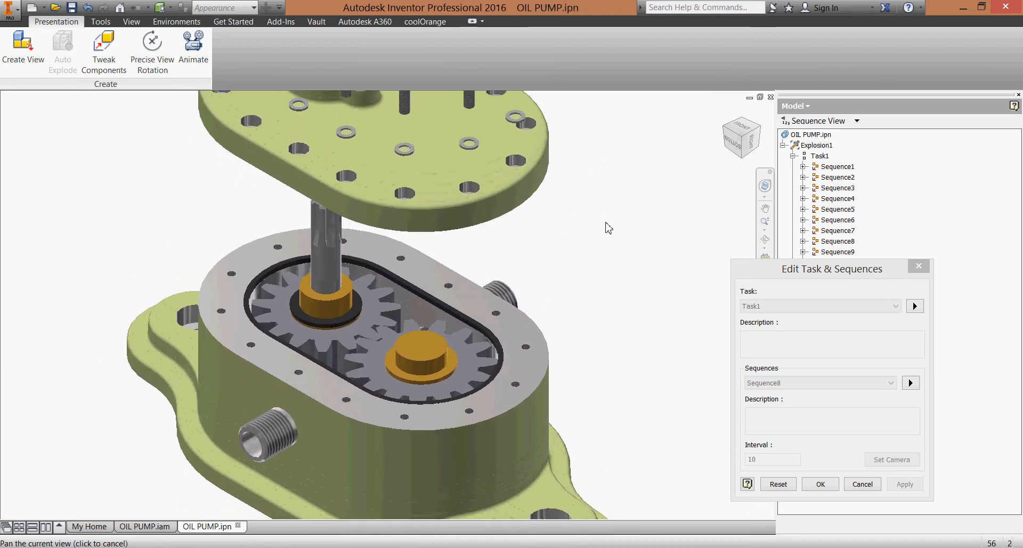
Step: Test-play and reset Sequence8, widen the view to show the whole pump housing, set it as the camera, and apply it
{"action": "left_click", "coordinate": [775, 490]}
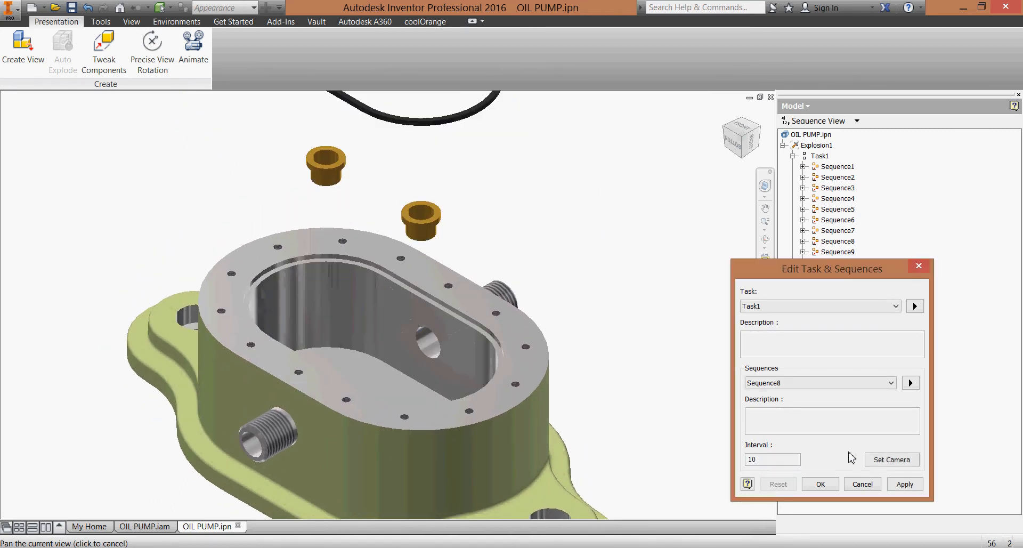
{"action": "left_click", "coordinate": [910, 383]}
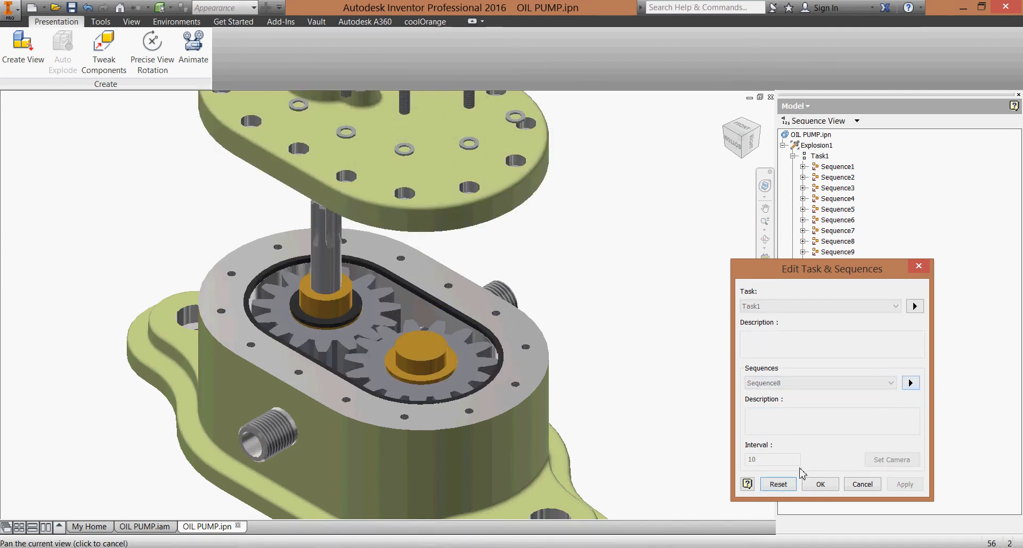
{"action": "left_click", "coordinate": [779, 484]}
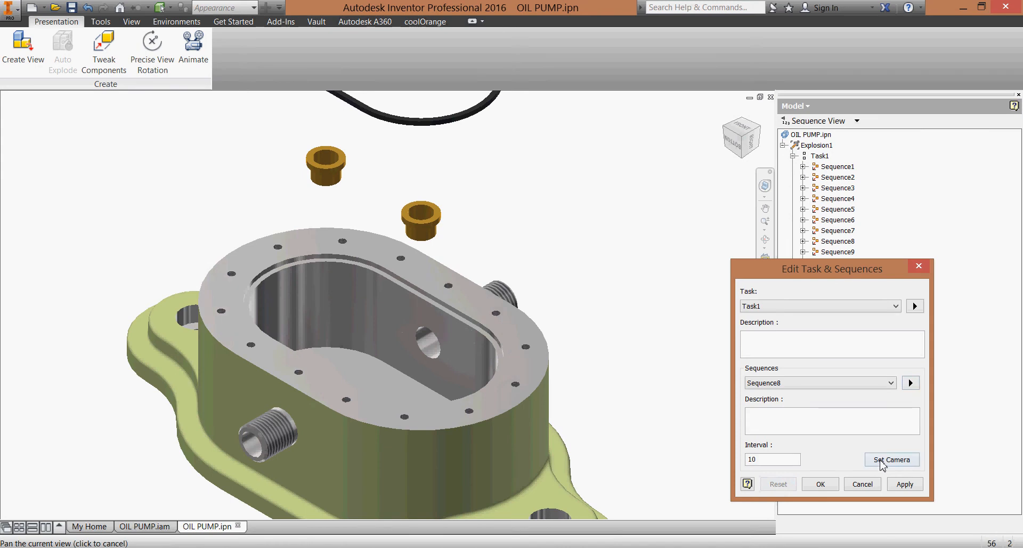
{"action": "left_click", "coordinate": [765, 220]}
{"action": "left_click_drag", "start_coordinate": [577, 358], "coordinate": [576, 347]}
{"action": "left_click", "coordinate": [783, 457]}
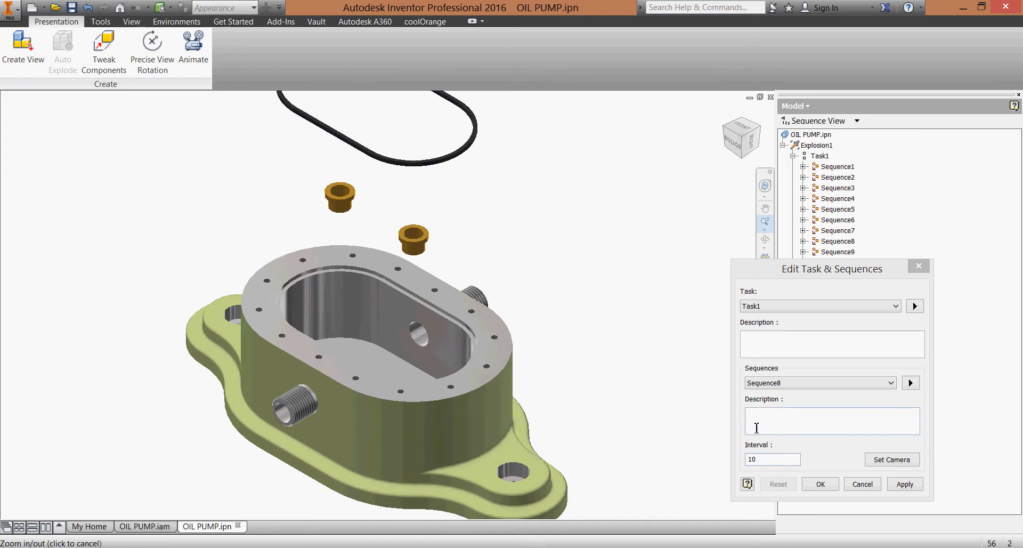
{"action": "left_click", "coordinate": [888, 466]}
{"action": "left_click", "coordinate": [905, 484]}
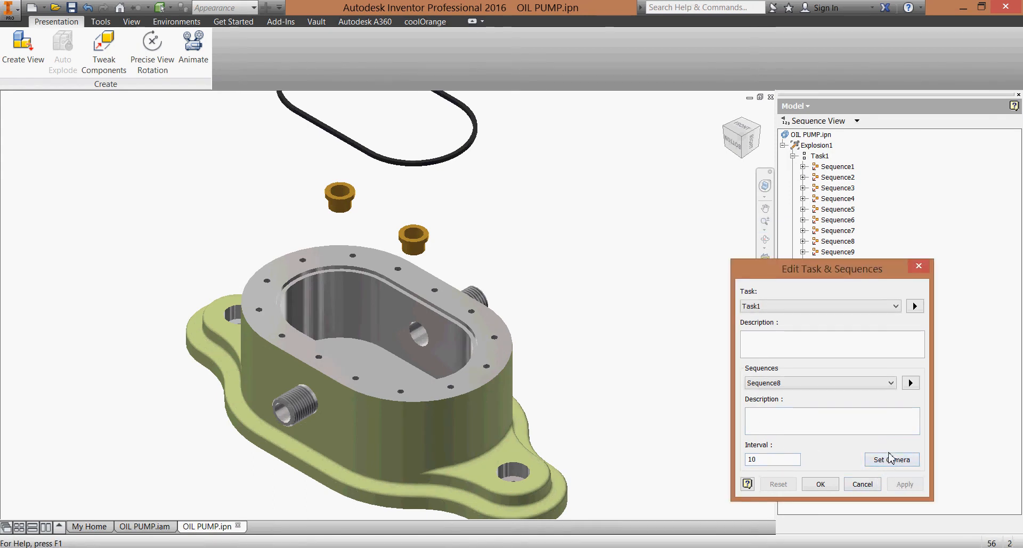
Step: Play Sequence9, shift the view to frame the whole pump housing and its cover bolts, and apply it as the sequence camera
{"action": "left_click", "coordinate": [890, 383]}
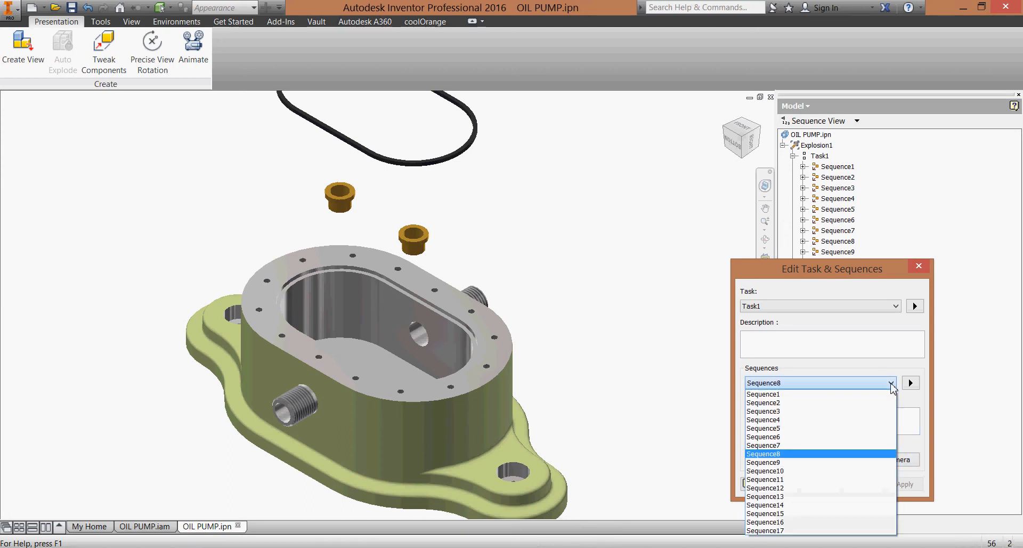
{"action": "left_click", "coordinate": [858, 463]}
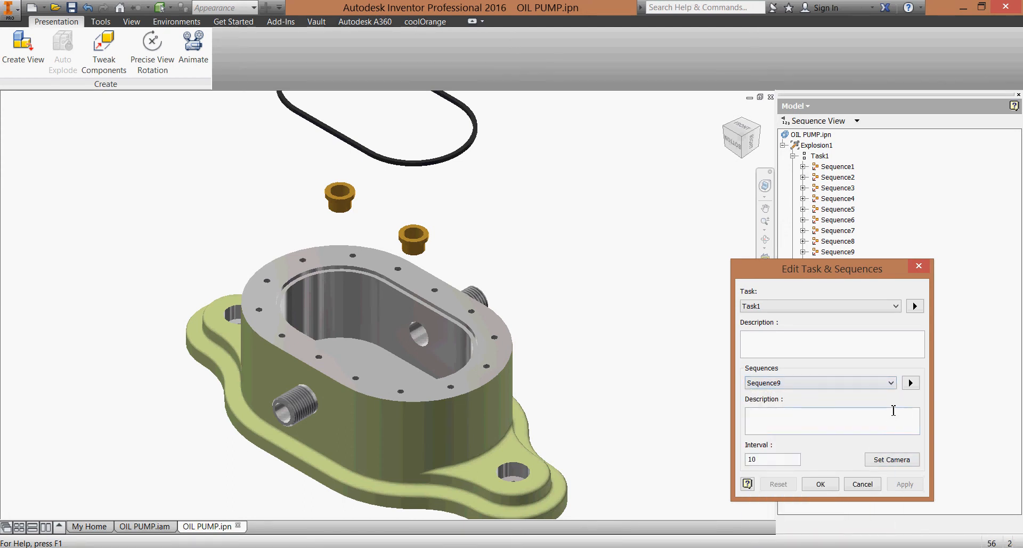
{"action": "left_click", "coordinate": [911, 383]}
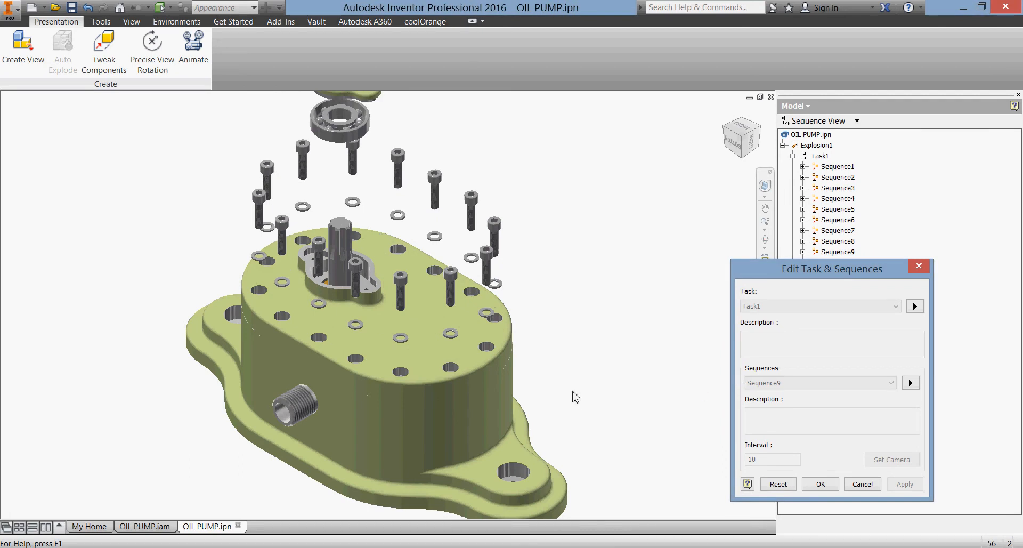
{"action": "middle_click_drag", "start_coordinate": [575, 397], "coordinate": [568, 356]}
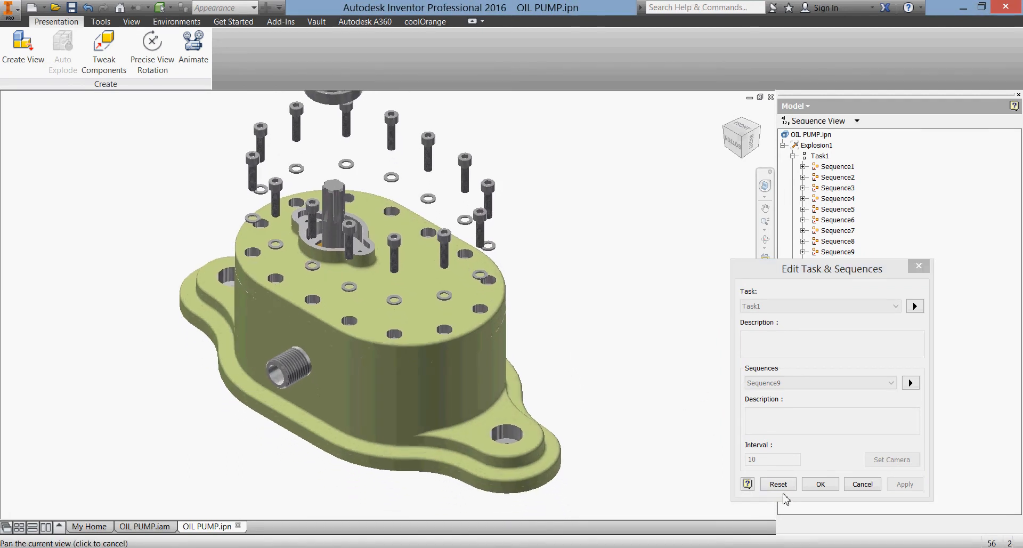
{"action": "left_click", "coordinate": [779, 484]}
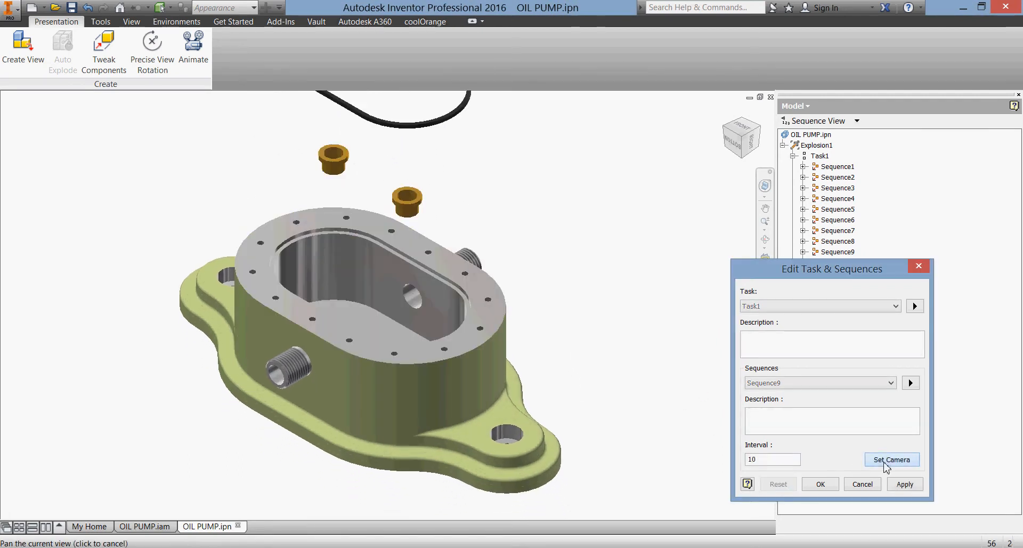
{"action": "left_click", "coordinate": [902, 484]}
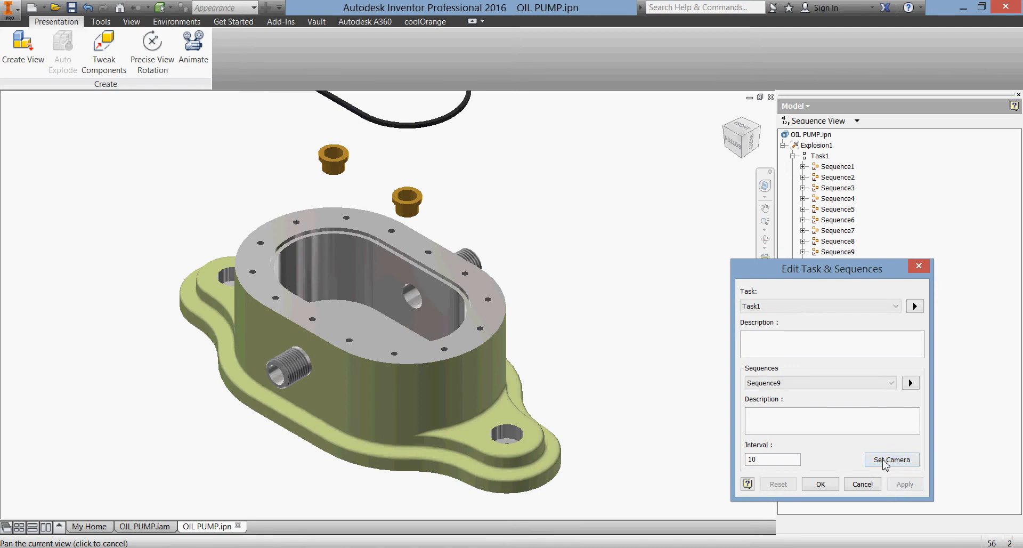
Step: Test-play and reset Sequence10, set the current view of the whole pump housing as its camera, and apply it
{"action": "left_click", "coordinate": [889, 383]}
{"action": "left_click", "coordinate": [852, 471]}
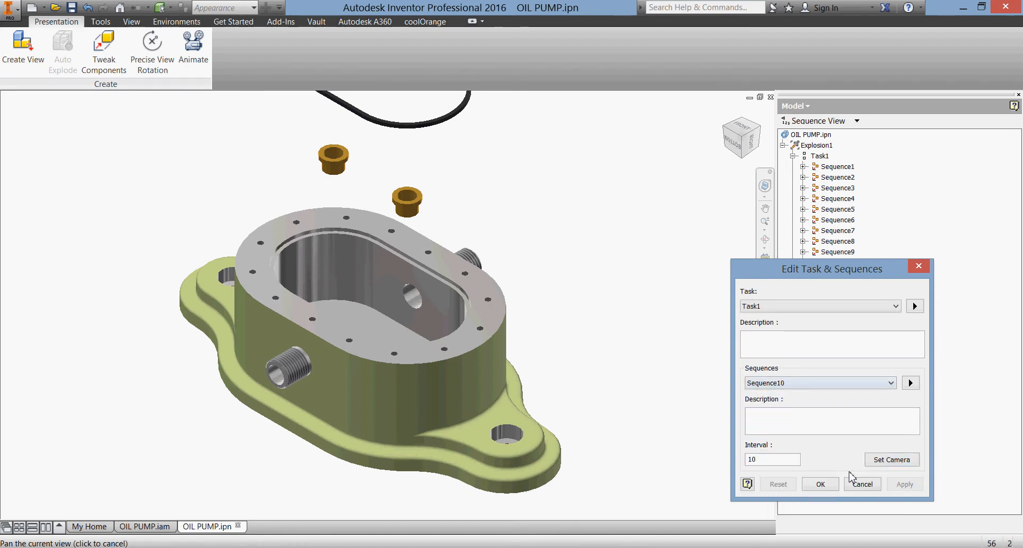
{"action": "left_click", "coordinate": [913, 385]}
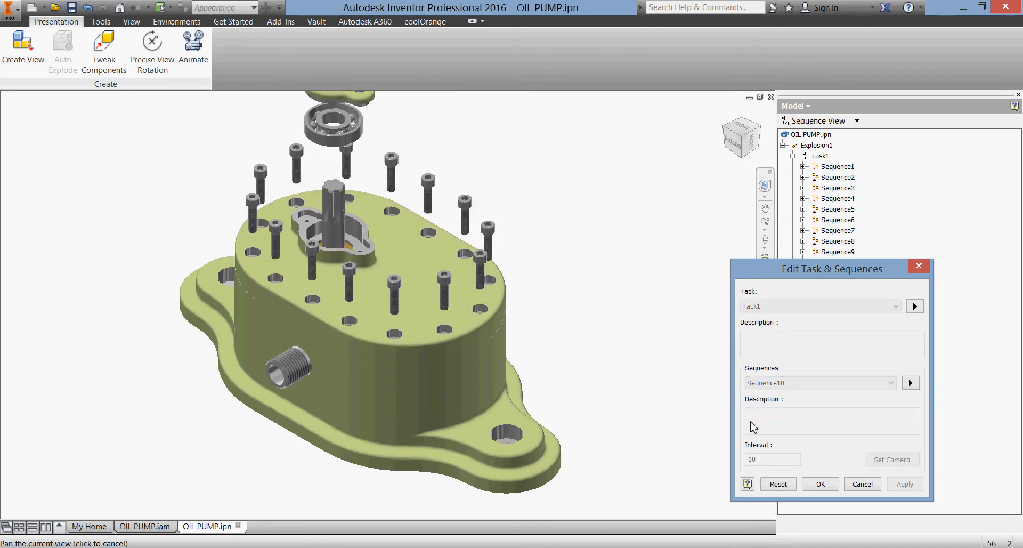
{"action": "left_click", "coordinate": [779, 484]}
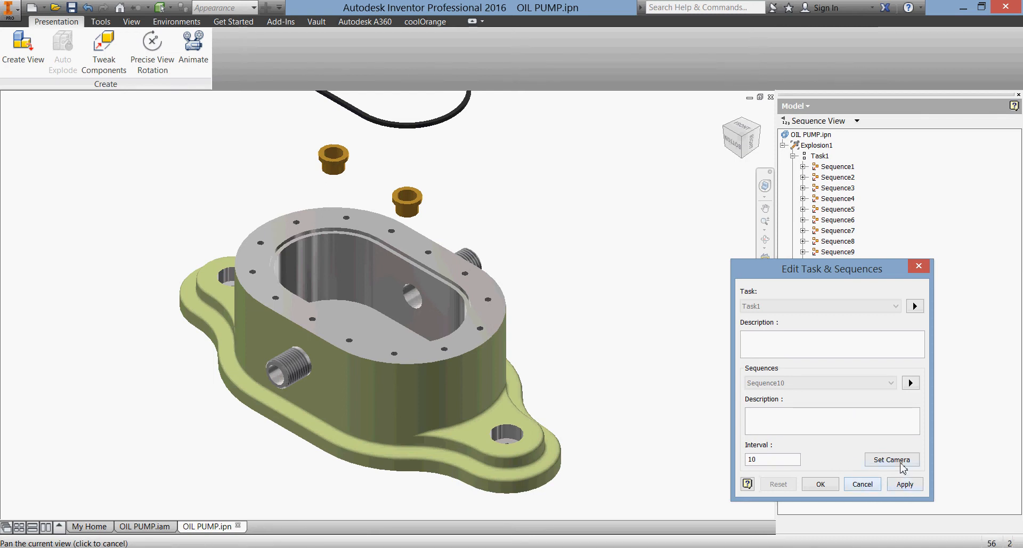
{"action": "left_click", "coordinate": [905, 486]}
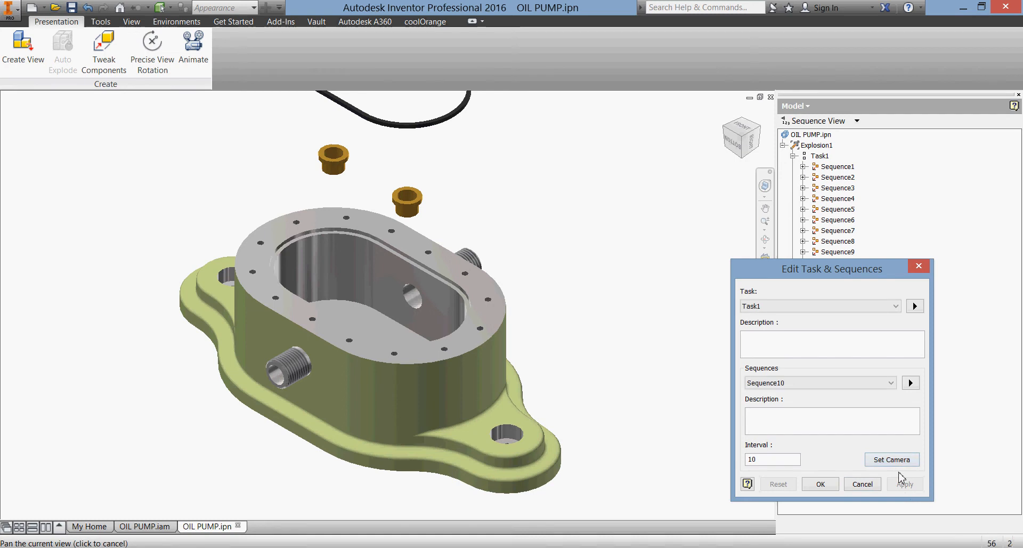
Step: Test-play and reset Sequence11, set the same whole-housing view as its camera, and apply it
{"action": "left_click", "coordinate": [893, 384]}
{"action": "left_click", "coordinate": [857, 479]}
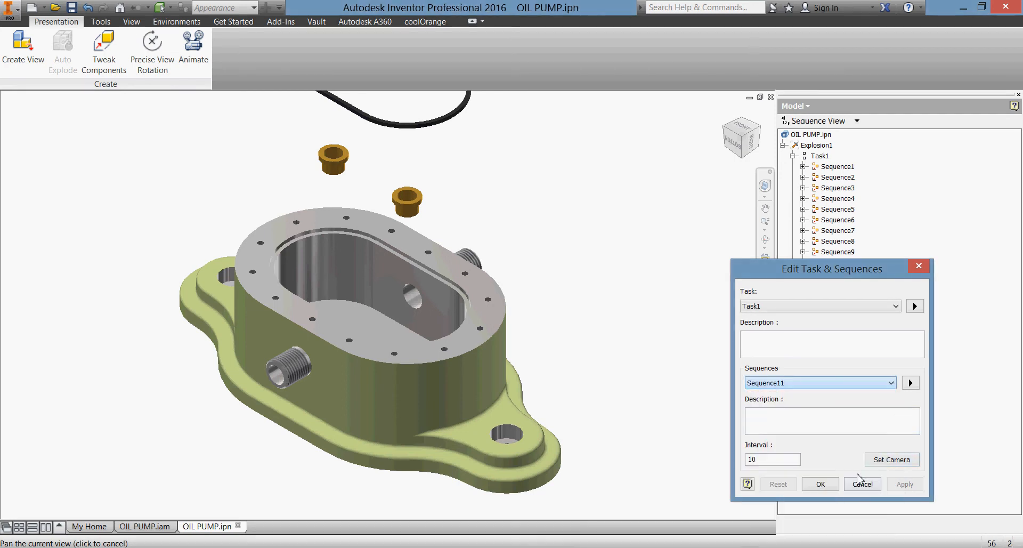
{"action": "left_click", "coordinate": [911, 383]}
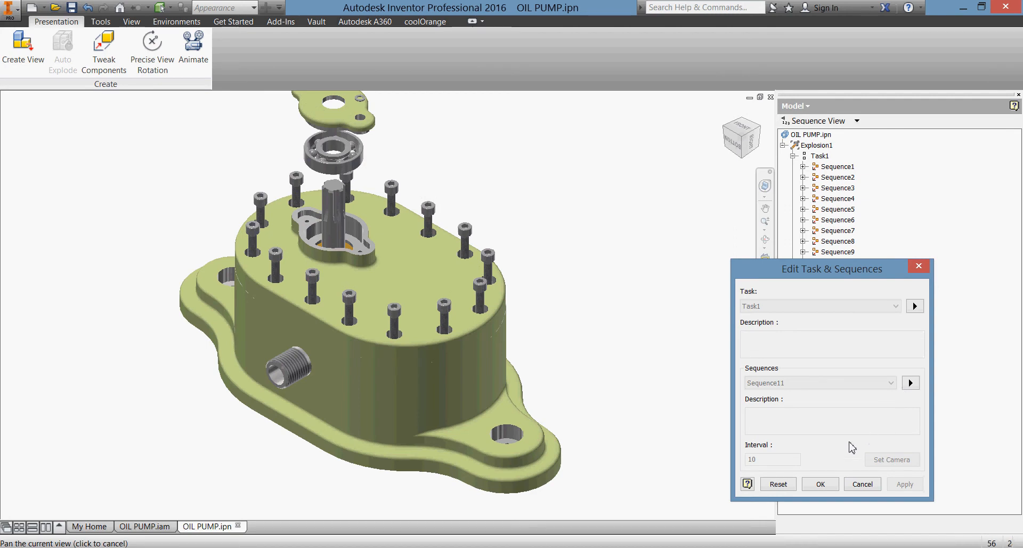
{"action": "left_click", "coordinate": [779, 483]}
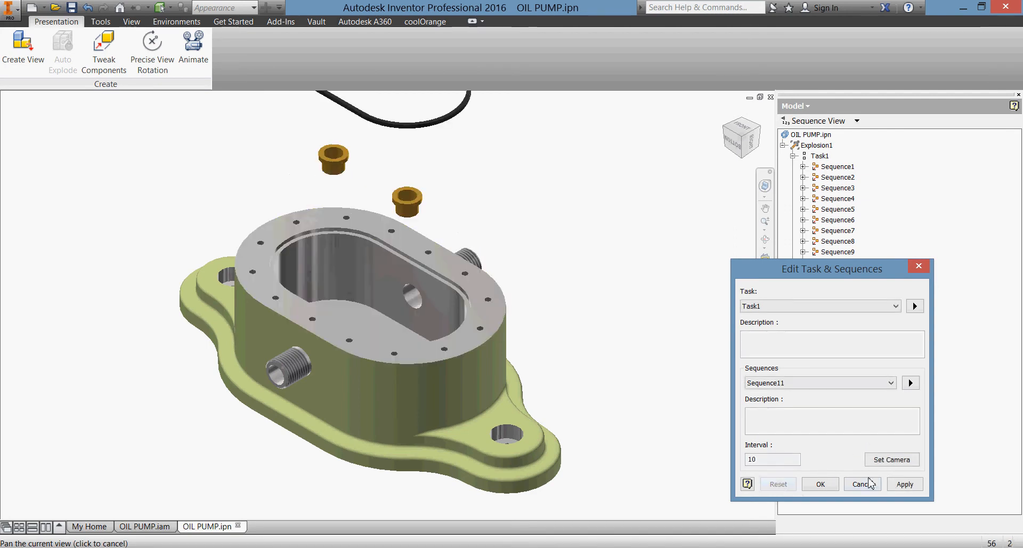
{"action": "left_click", "coordinate": [895, 483]}
Step: Play and reset Sequence12, and frame the upper part of the pump housing in a close-up
{"action": "left_click", "coordinate": [894, 386]}
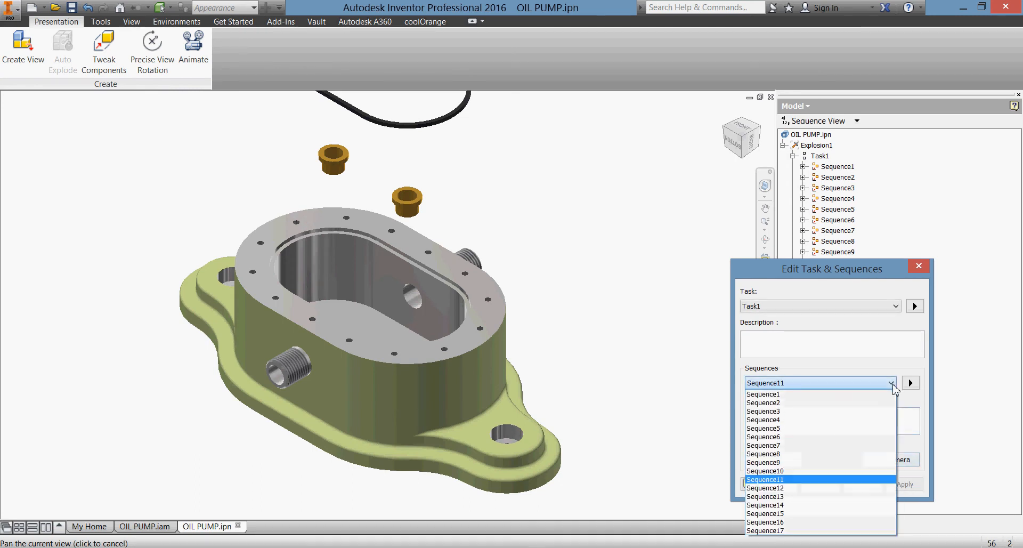
{"action": "left_click", "coordinate": [854, 488]}
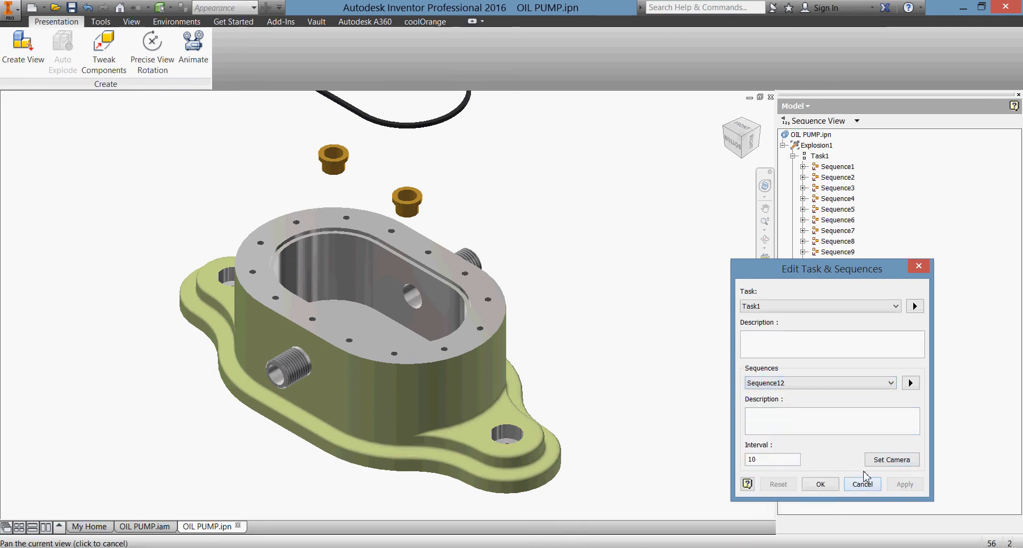
{"action": "left_click", "coordinate": [910, 383]}
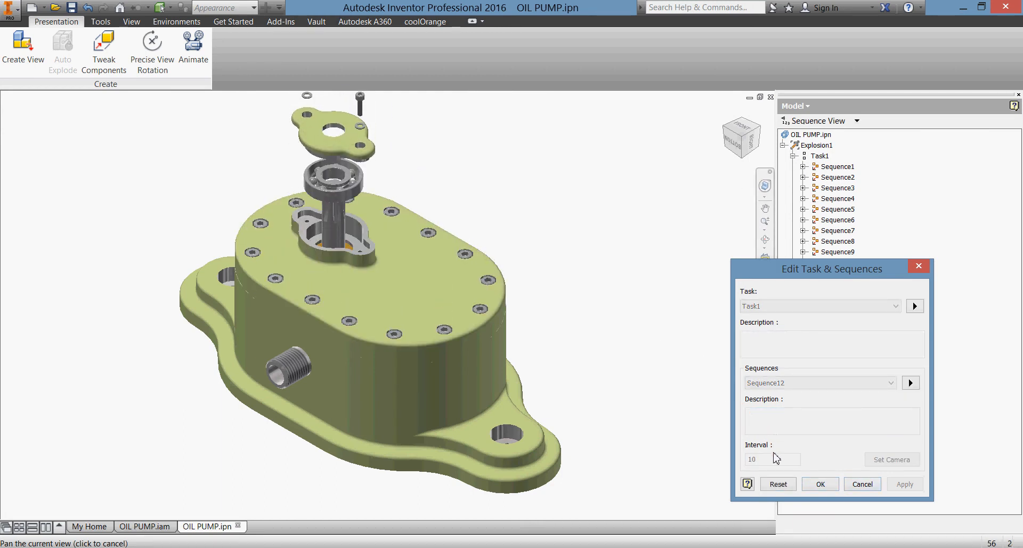
{"action": "left_click", "coordinate": [779, 484]}
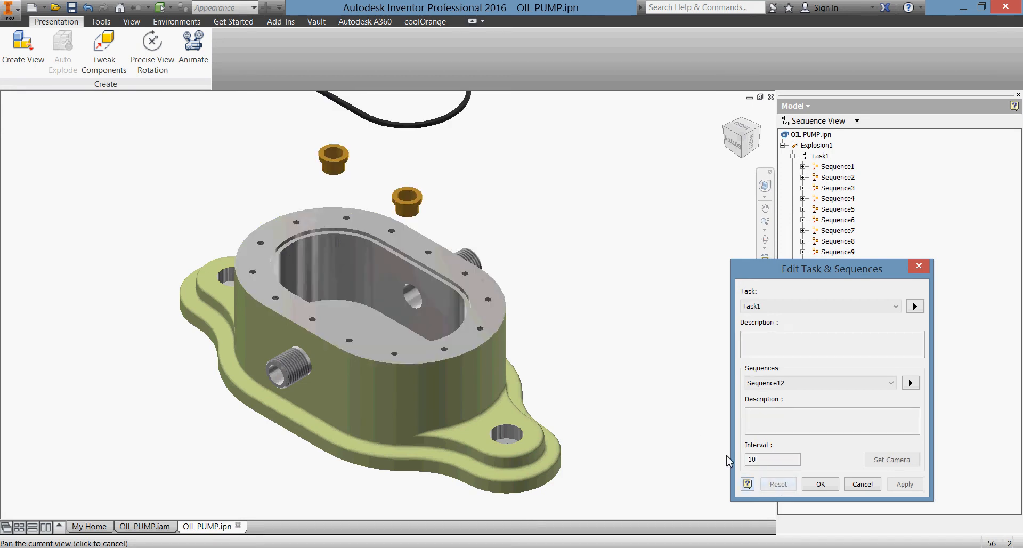
{"action": "left_click", "coordinate": [765, 223]}
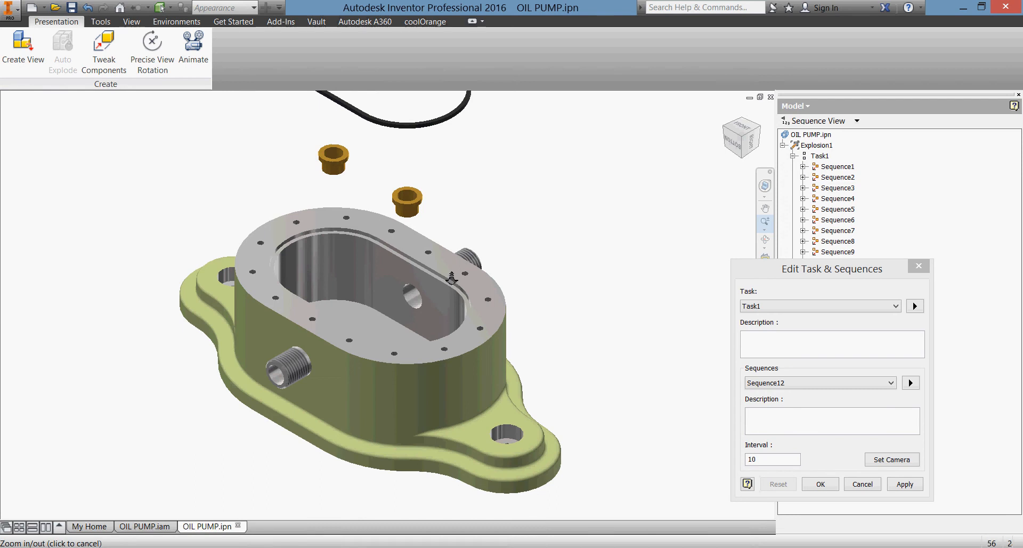
{"action": "left_click_drag", "start_coordinate": [452, 279], "coordinate": [456, 316]}
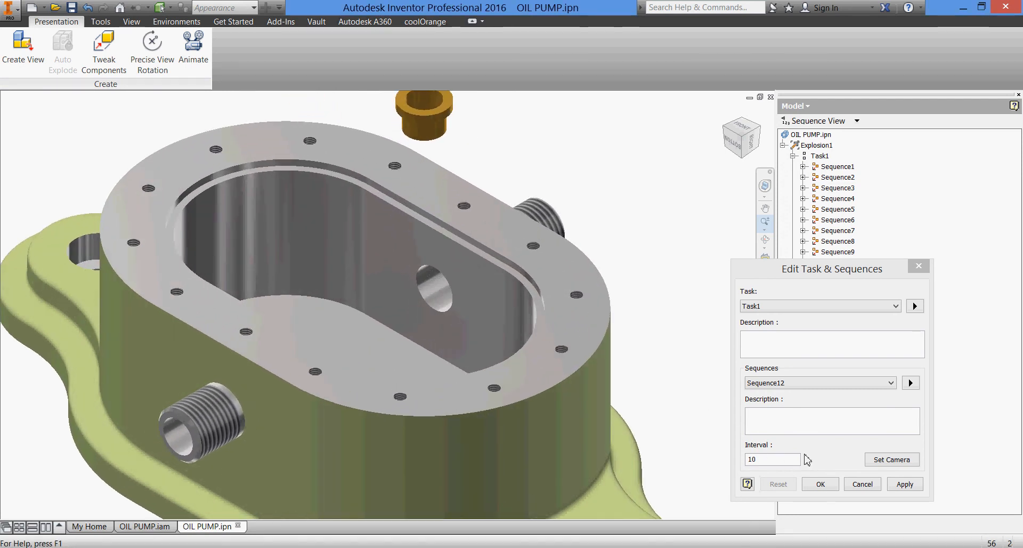
Step: Test-play and reset Sequence12 from the housing close-up, set that view as its camera, and apply it
{"action": "left_click", "coordinate": [911, 383]}
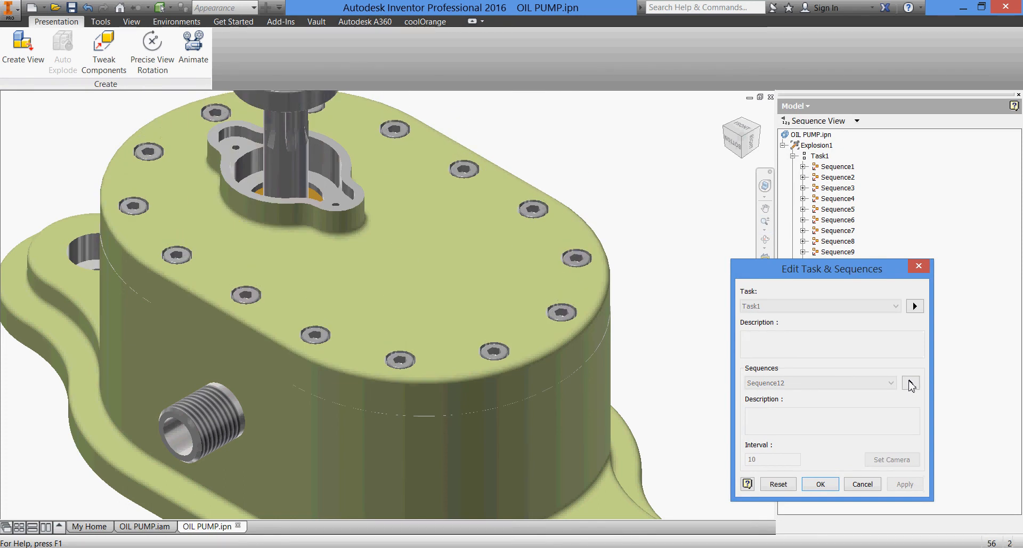
{"action": "left_click", "coordinate": [778, 484]}
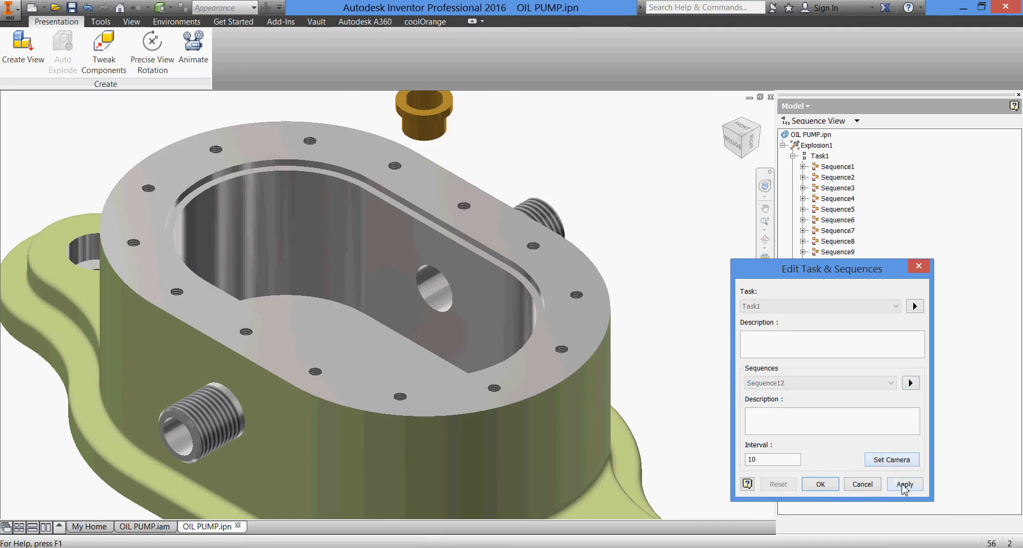
{"action": "left_click", "coordinate": [904, 485]}
Step: Play Sequence13 and frame the small bearing cover with its two bolts and washers above the pump housing
{"action": "left_click", "coordinate": [892, 383]}
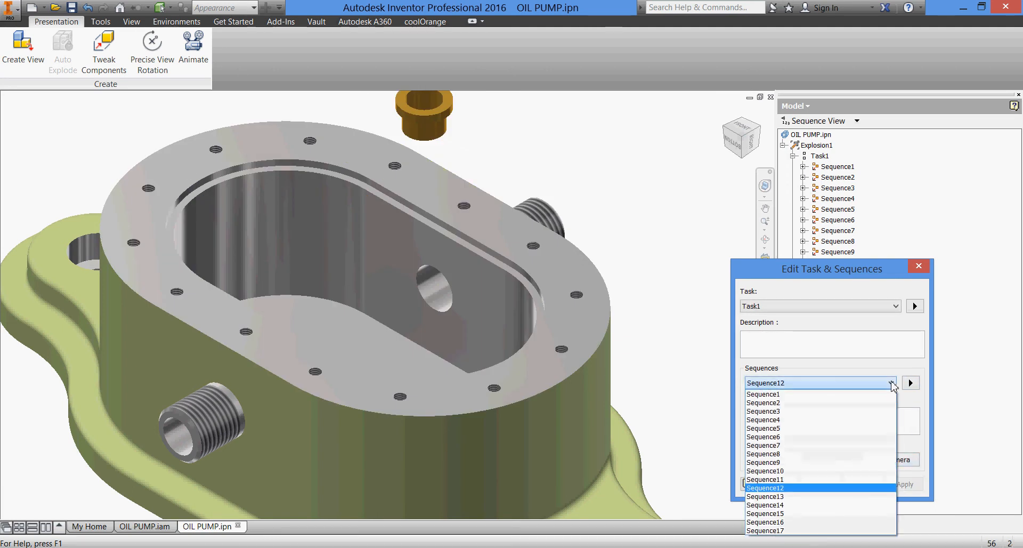
{"action": "left_click", "coordinate": [836, 497]}
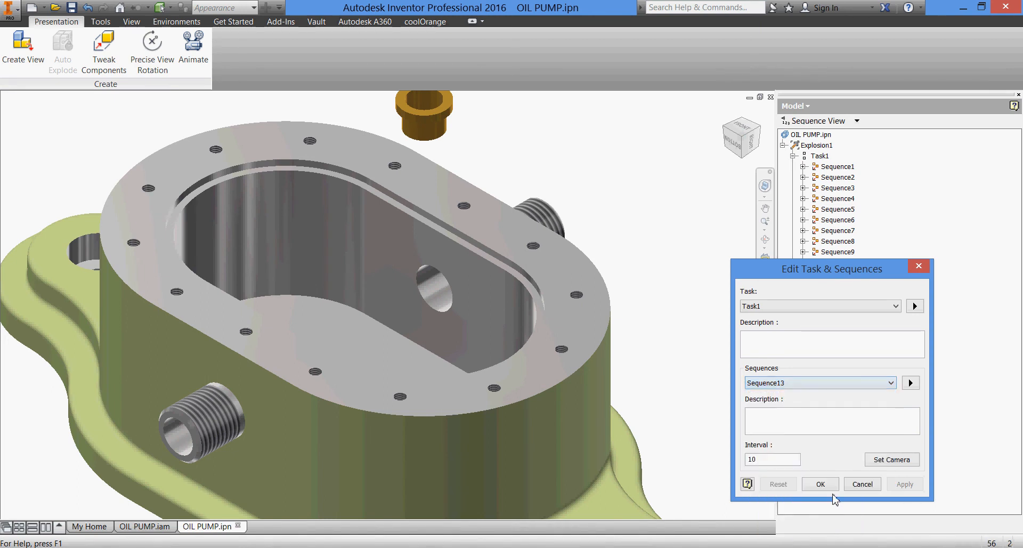
{"action": "left_click", "coordinate": [910, 383]}
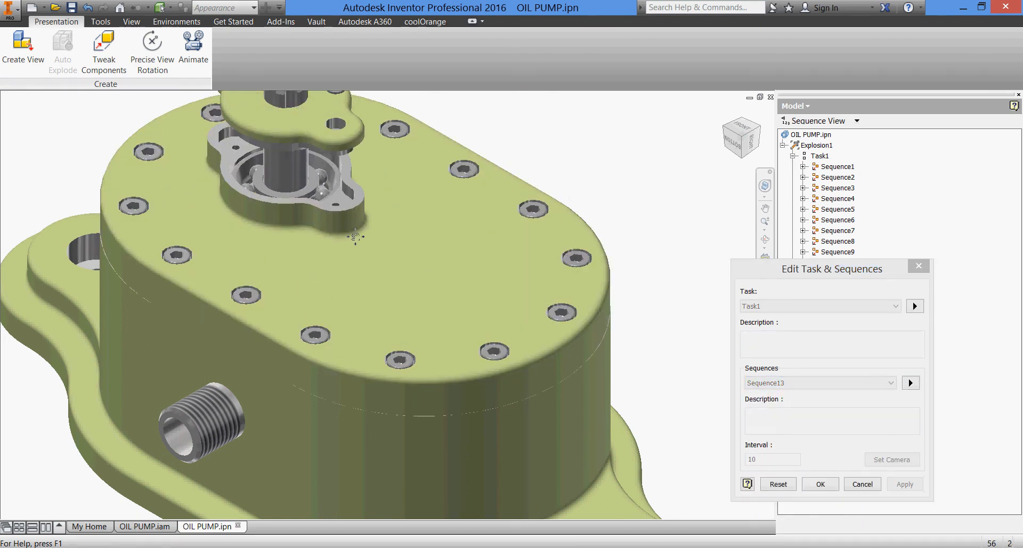
{"action": "middle_click_drag", "start_coordinate": [416, 288], "coordinate": [505, 360]}
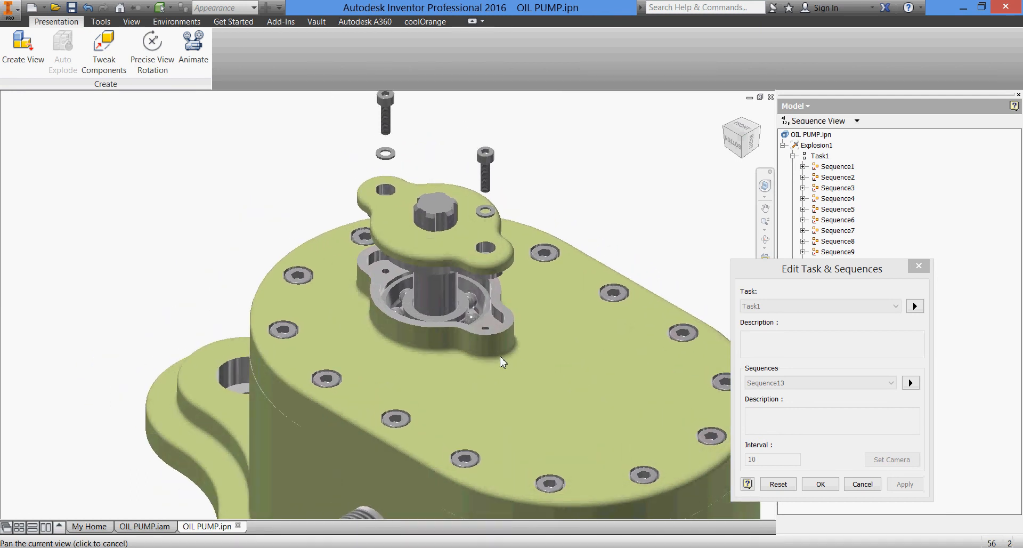
Step: Reset and test-play Sequence13 from the bearing-cover close-up, set that view as its camera, and apply it
{"action": "left_click", "coordinate": [778, 485]}
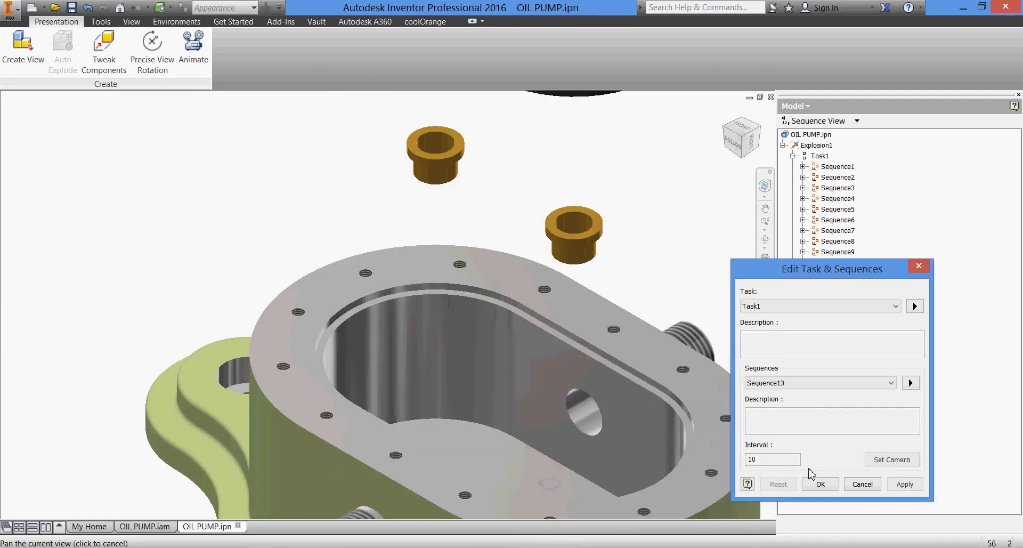
{"action": "left_click", "coordinate": [911, 383]}
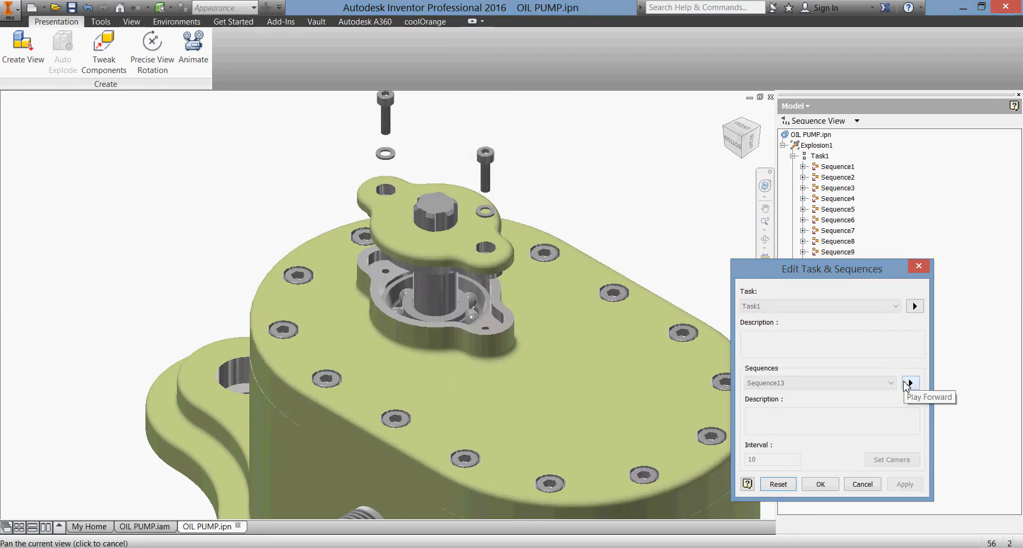
{"action": "left_click", "coordinate": [778, 484]}
{"action": "left_click", "coordinate": [886, 462]}
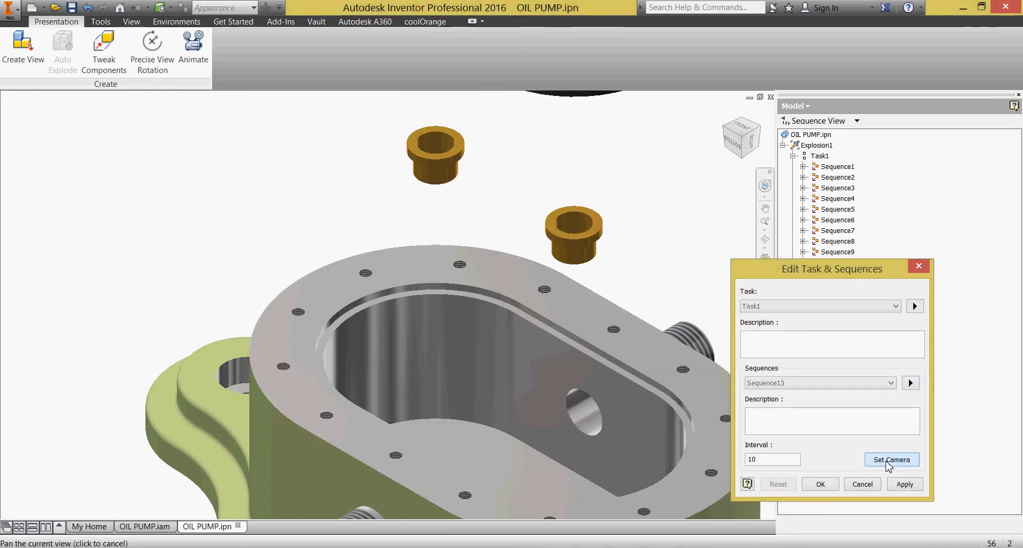
{"action": "left_click", "coordinate": [901, 485]}
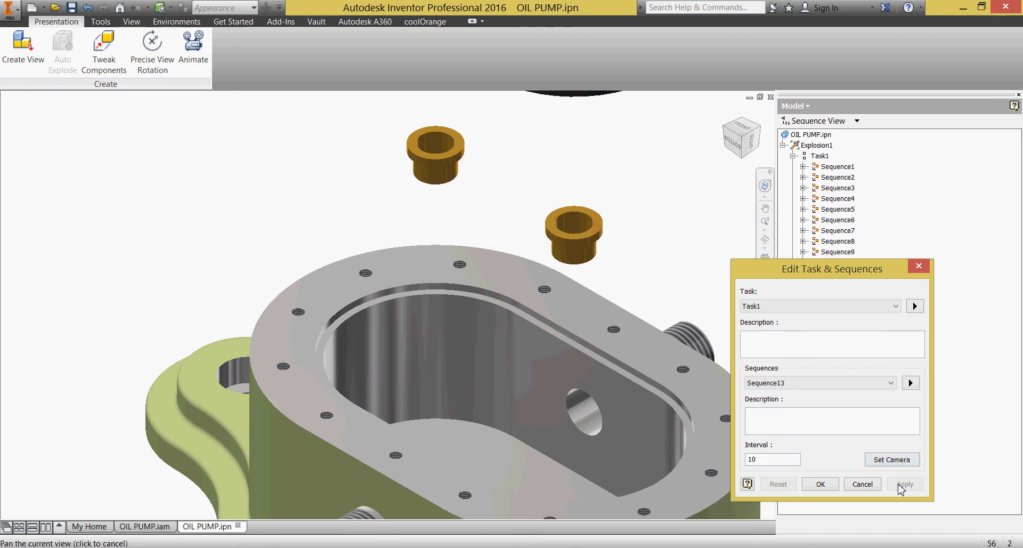
Step: Test-play and reset Sequence14, set the current bearing-cover close-up as its camera, and apply it
{"action": "left_click", "coordinate": [891, 386]}
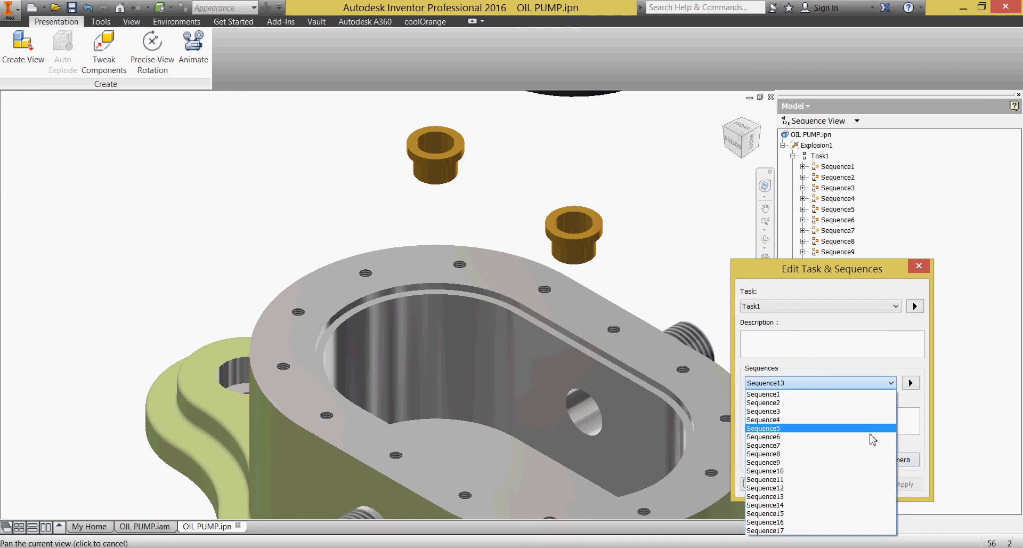
{"action": "left_click", "coordinate": [846, 505]}
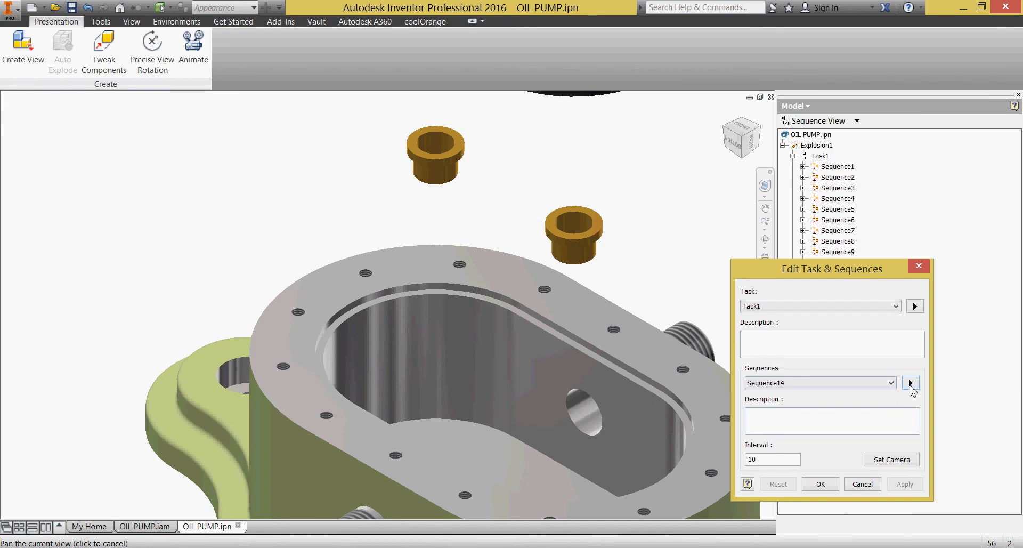
{"action": "left_click", "coordinate": [910, 384]}
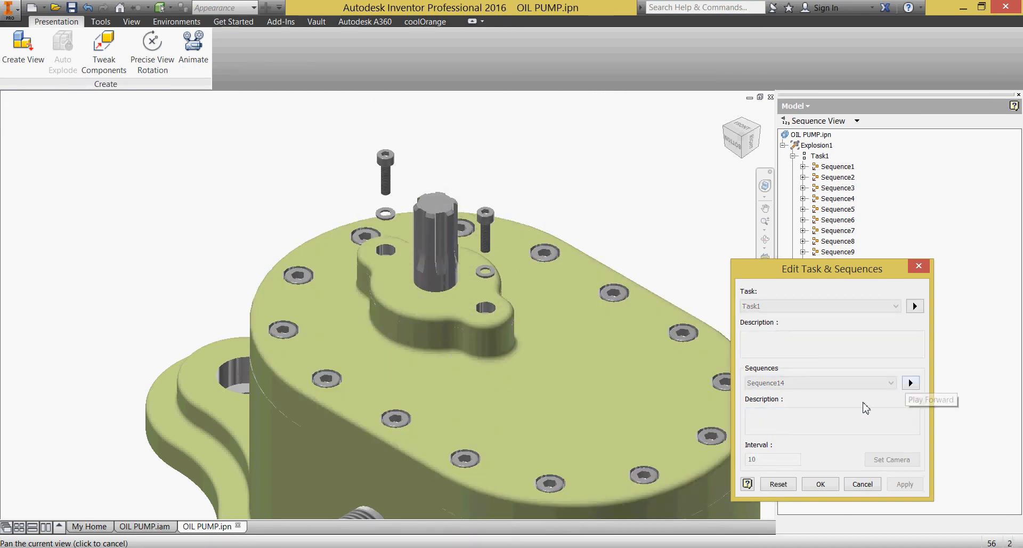
{"action": "left_click", "coordinate": [778, 485]}
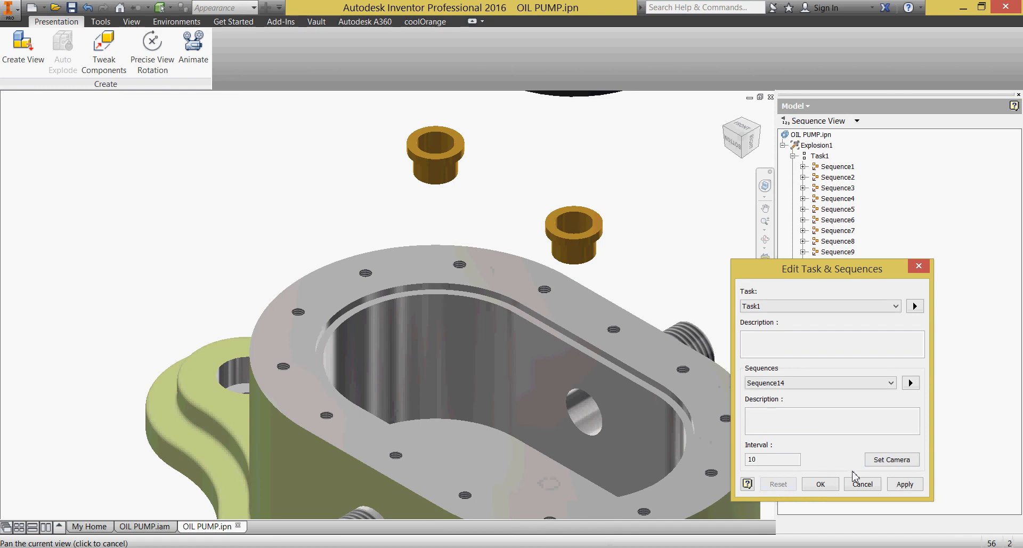
{"action": "left_click", "coordinate": [900, 484]}
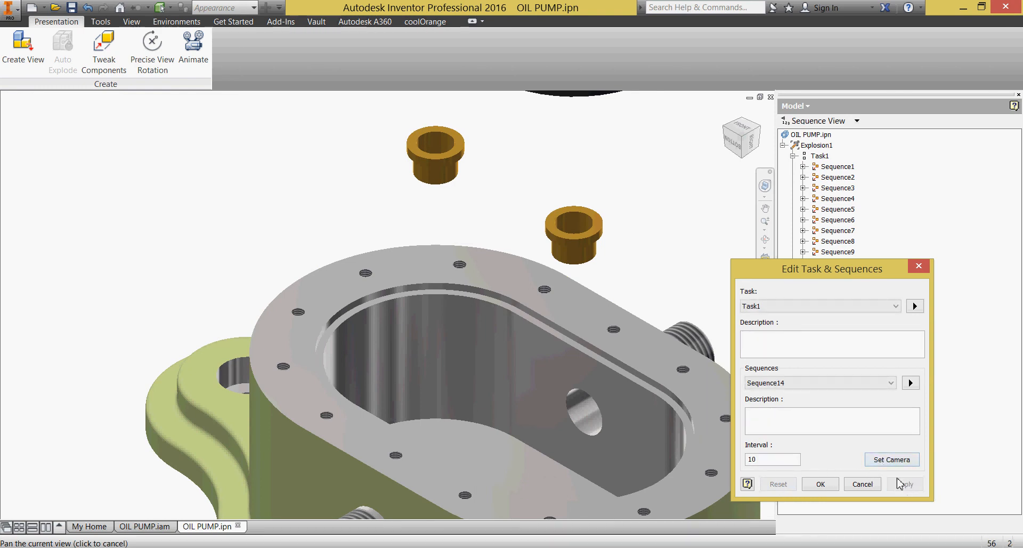
Step: Play Sequence15 and frame the bearing cover and its two bolts from a more tilted angle above the pump cover
{"action": "left_click", "coordinate": [887, 383]}
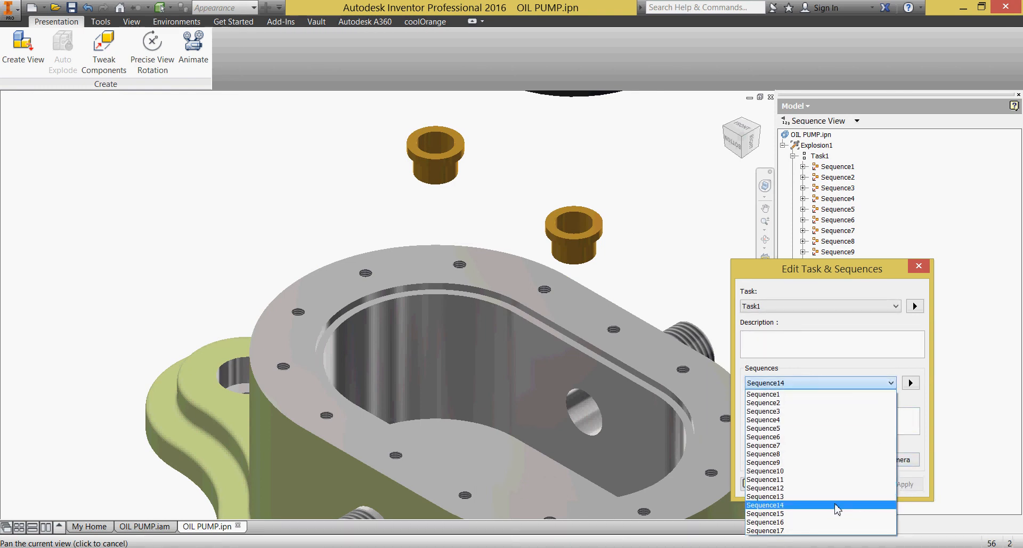
{"action": "left_click", "coordinate": [836, 514]}
{"action": "left_click", "coordinate": [907, 385]}
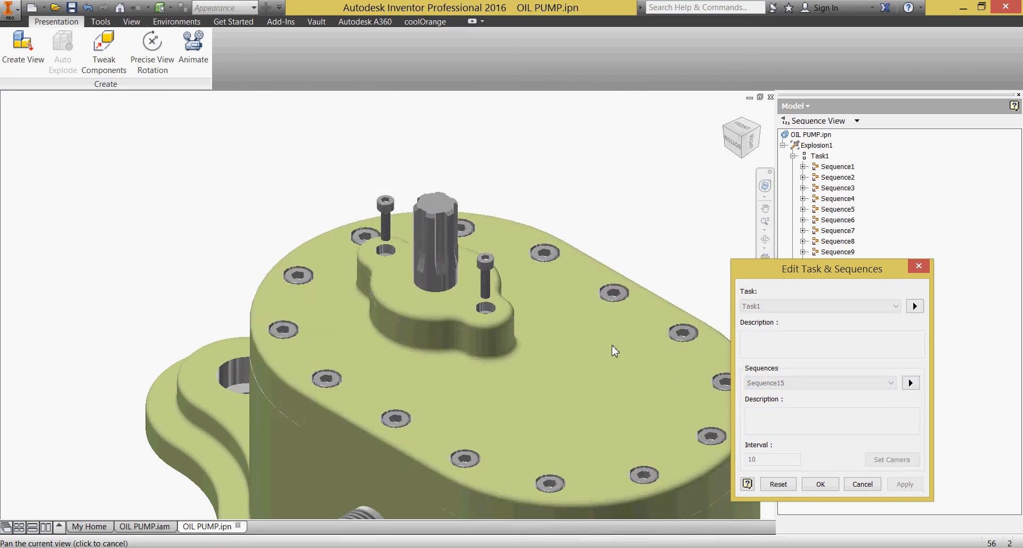
{"action": "key", "text": "F4"}
{"action": "mouse_move", "coordinate": [567, 313]}
{"action": "left_mouse_down"}
{"action": "mouse_move", "coordinate": [505, 315]}
{"action": "mouse_move", "coordinate": [578, 324]}
{"action": "left_mouse_up"}
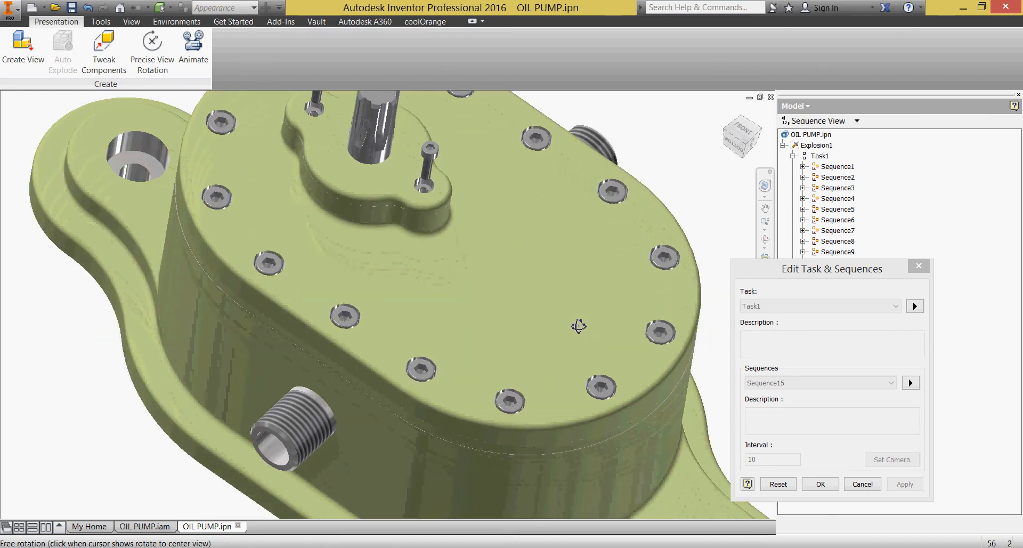
{"action": "key", "text": "F2"}
{"action": "left_click_drag", "start_coordinate": [530, 278], "coordinate": [527, 346]}
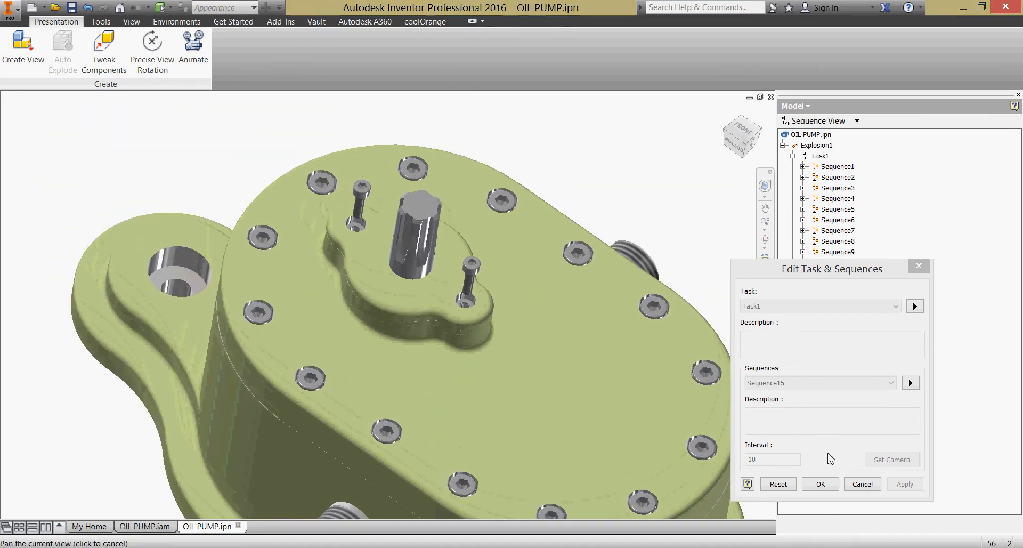
Step: Reset and test-play Sequence15 from the tilted cover view, set that view as its camera, and apply it
{"action": "left_click", "coordinate": [778, 484]}
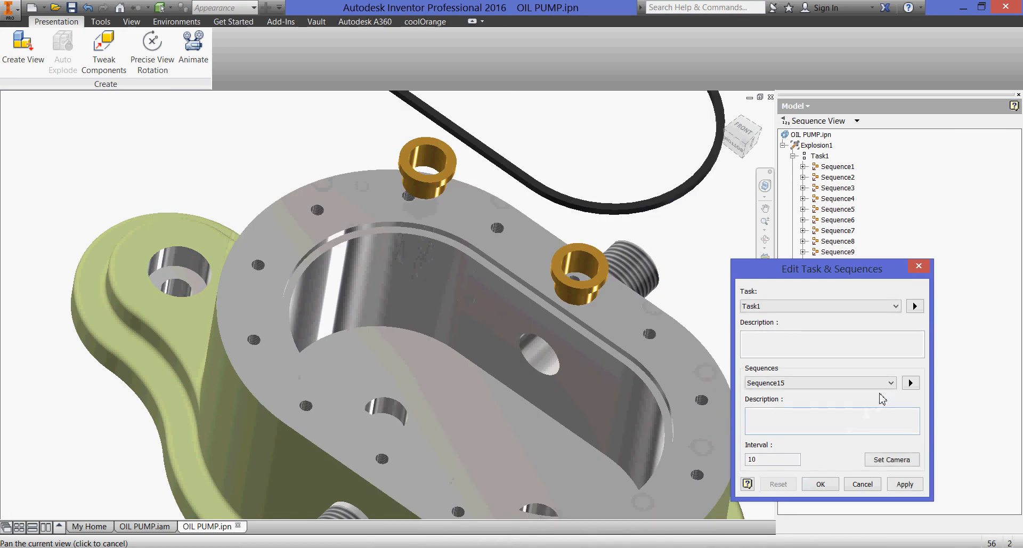
{"action": "left_click", "coordinate": [910, 383]}
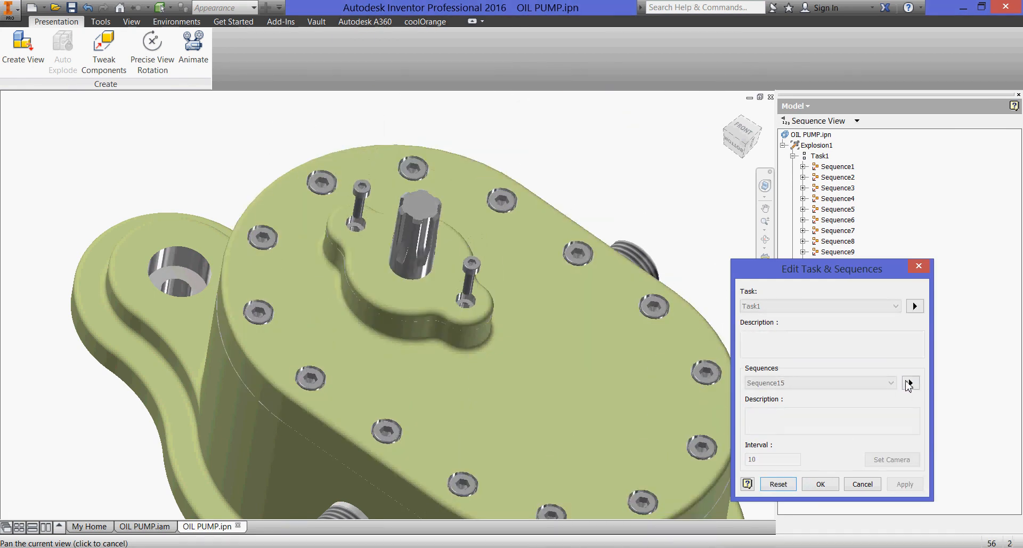
{"action": "left_click", "coordinate": [780, 485]}
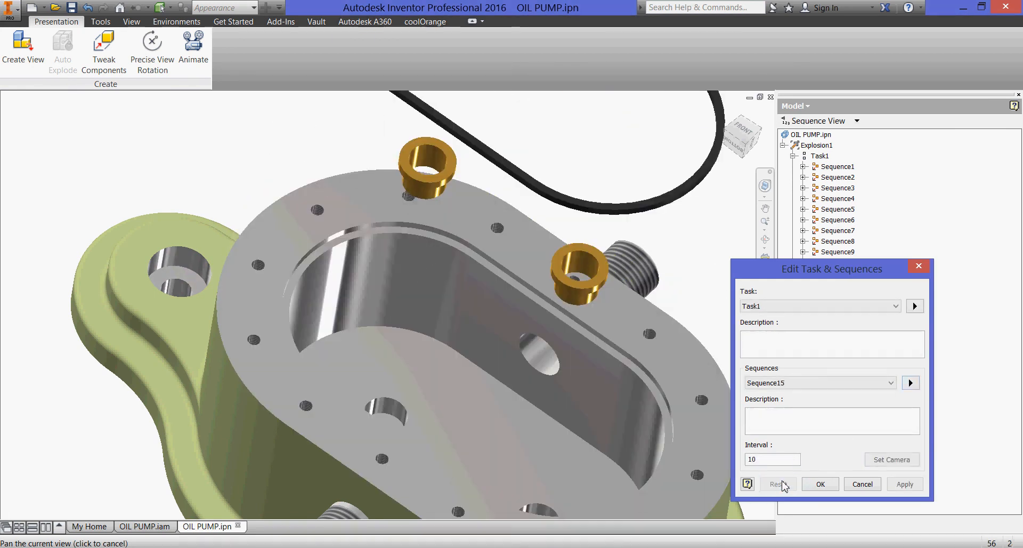
Step: Play and reset Sequence16, and frame a closer view of the bearing-cover area of the housing
{"action": "left_click", "coordinate": [882, 383]}
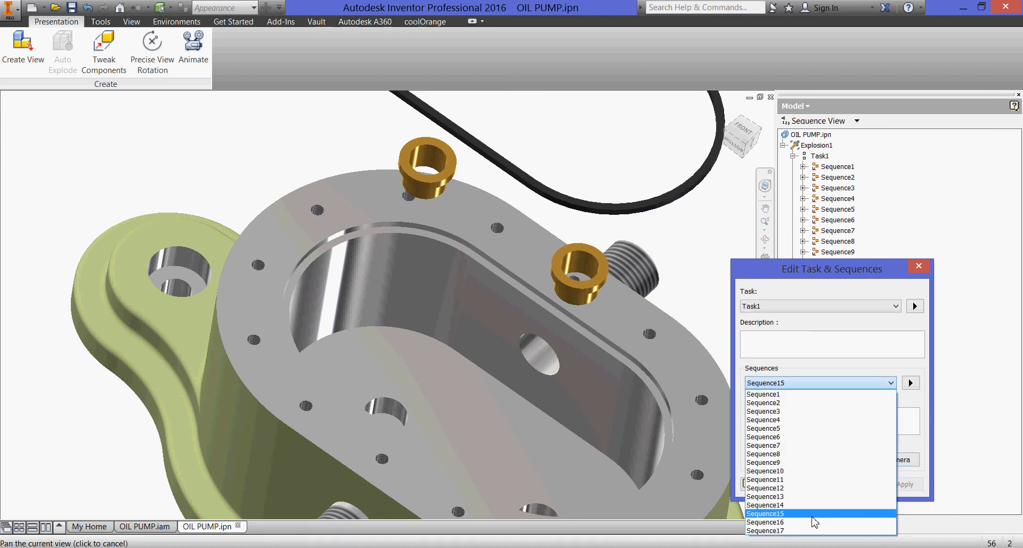
{"action": "left_click", "coordinate": [814, 521]}
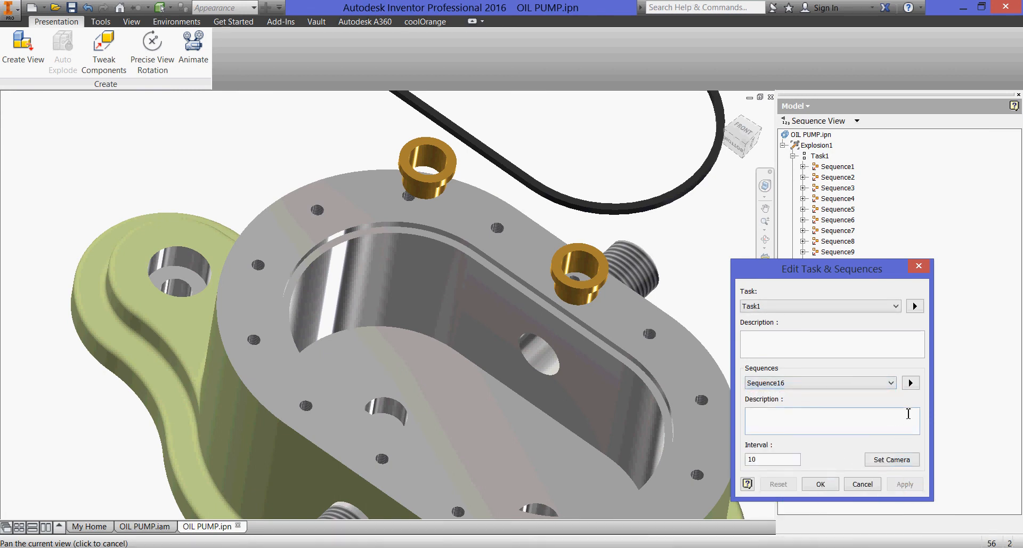
{"action": "left_click", "coordinate": [911, 383]}
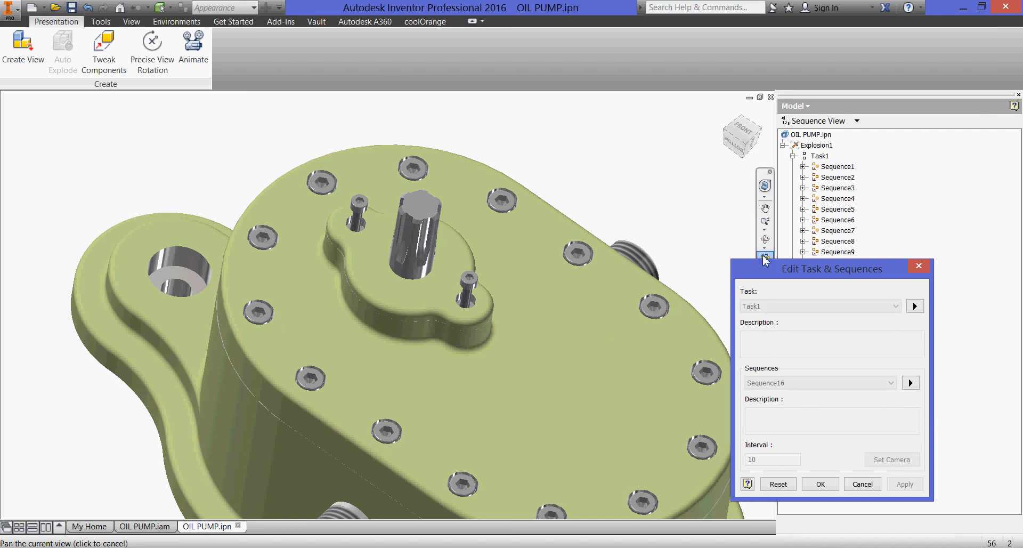
{"action": "left_click", "coordinate": [778, 484]}
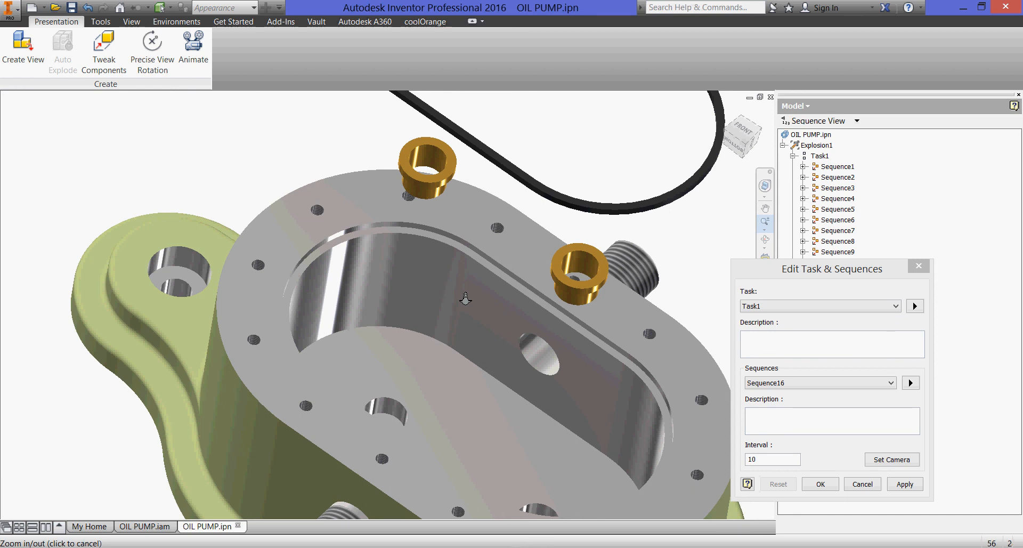
{"action": "left_click_drag", "start_coordinate": [466, 299], "coordinate": [474, 327]}
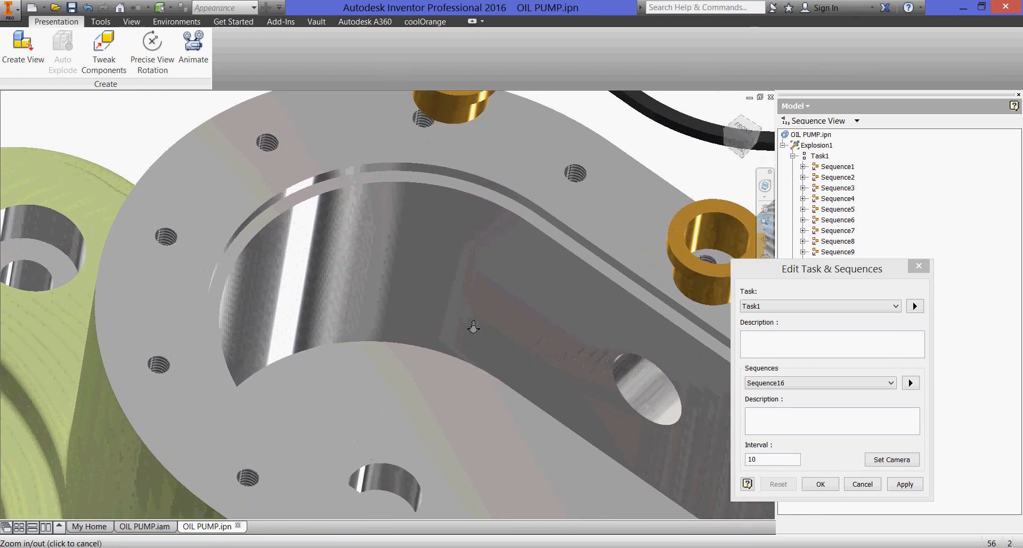
Step: Test-play and reset Sequence16 from the closer view, set that view as its camera, and apply it
{"action": "left_click", "coordinate": [913, 382]}
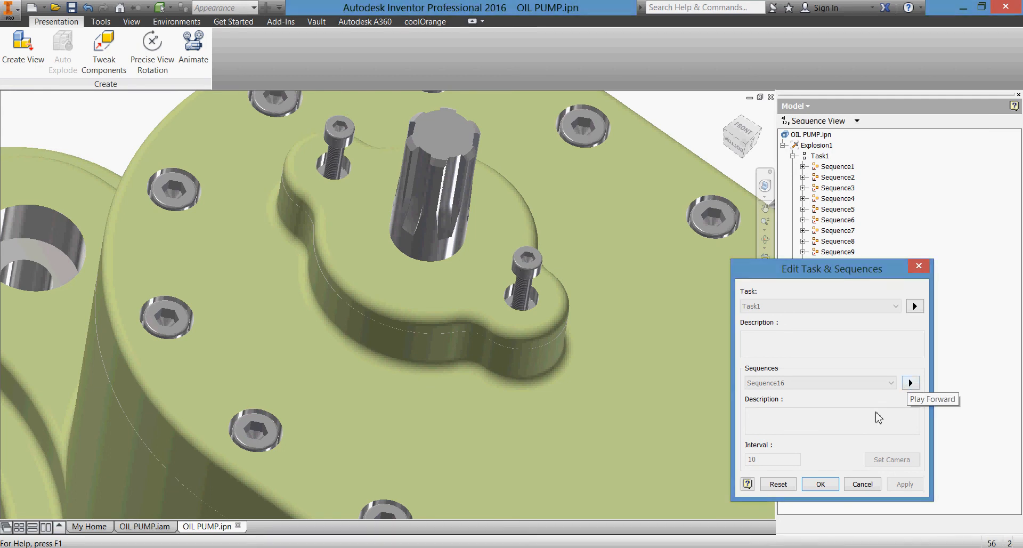
{"action": "left_click", "coordinate": [788, 486]}
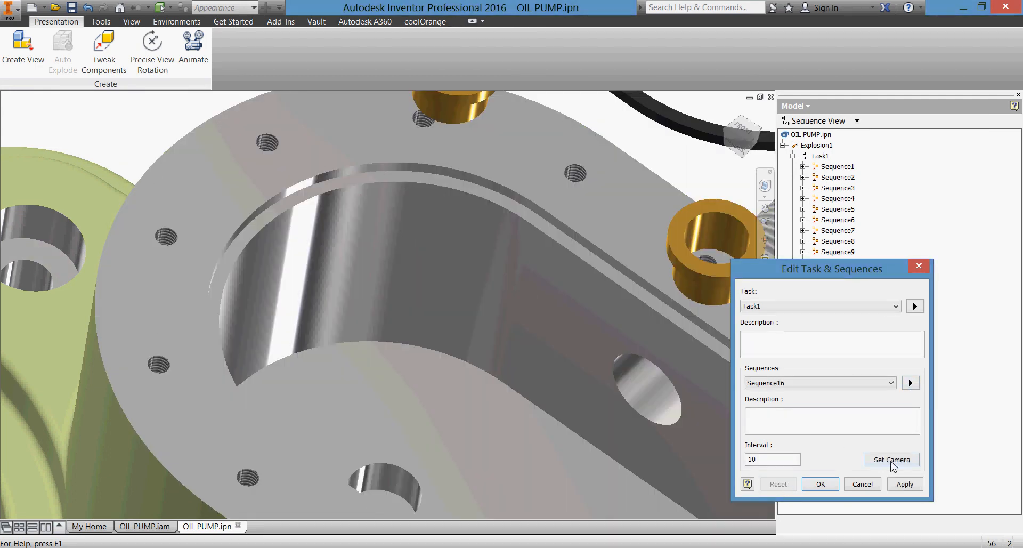
{"action": "left_click", "coordinate": [902, 484]}
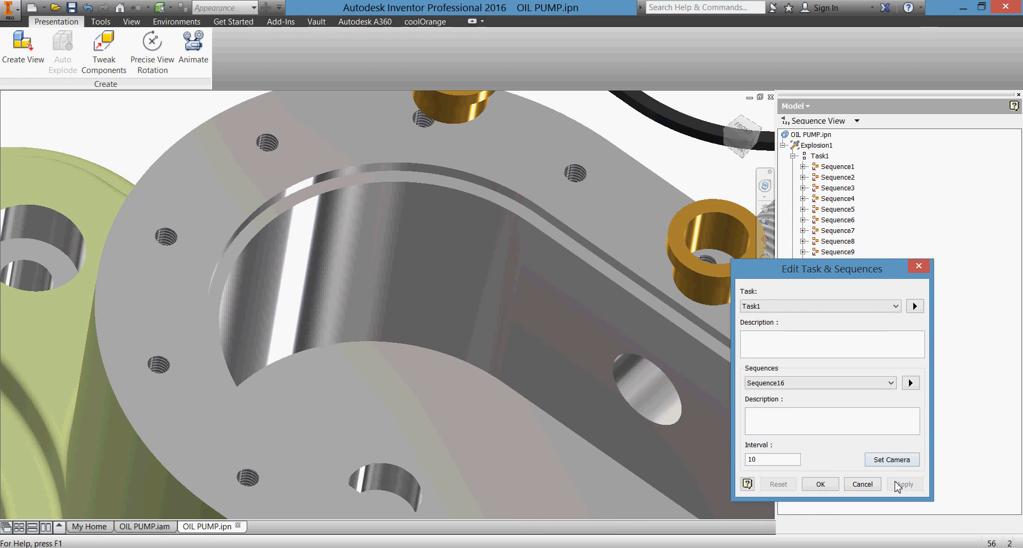
Step: Play and reset Sequence17, and enlarge the view around the bearing-cover area of the housing
{"action": "left_click", "coordinate": [886, 384]}
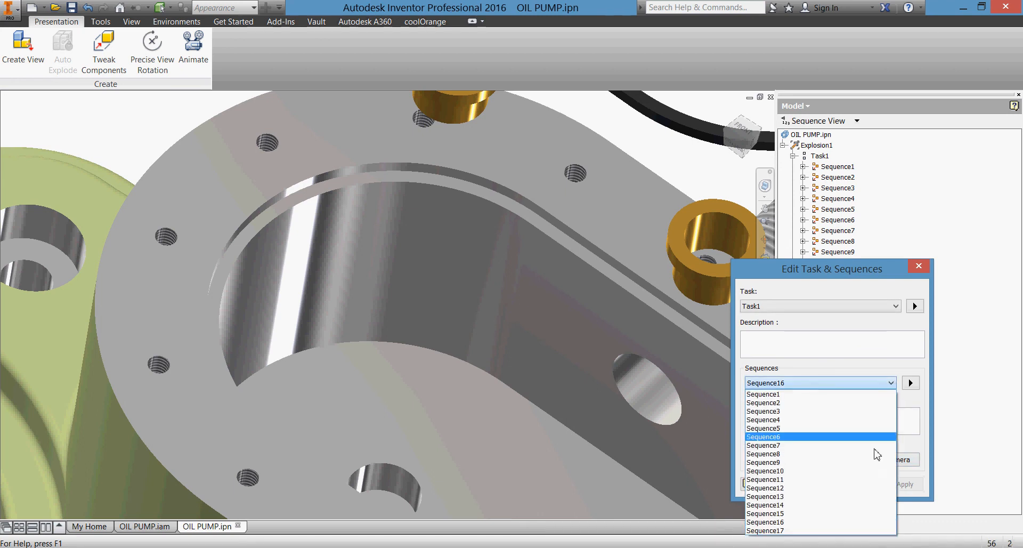
{"action": "left_click", "coordinate": [851, 531]}
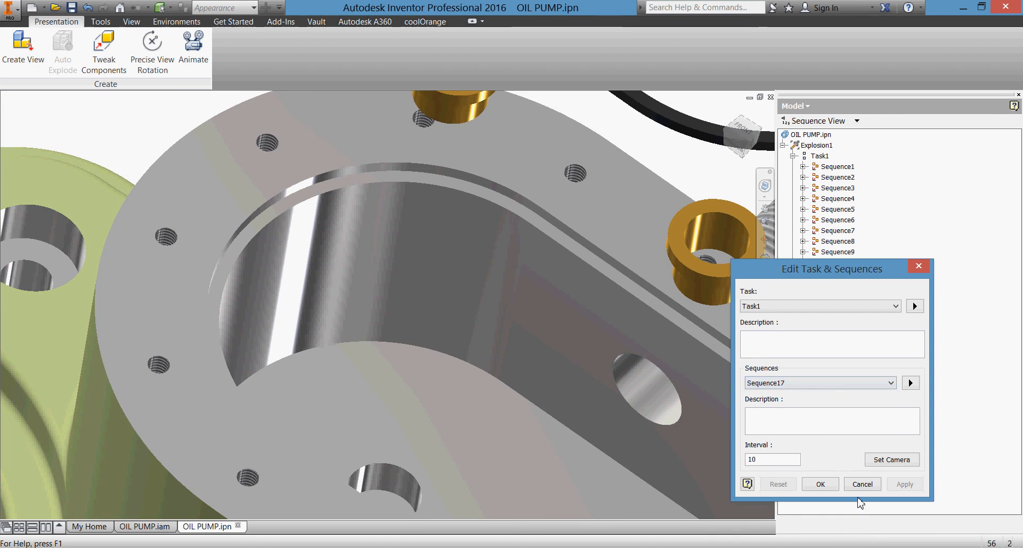
{"action": "left_click", "coordinate": [911, 383]}
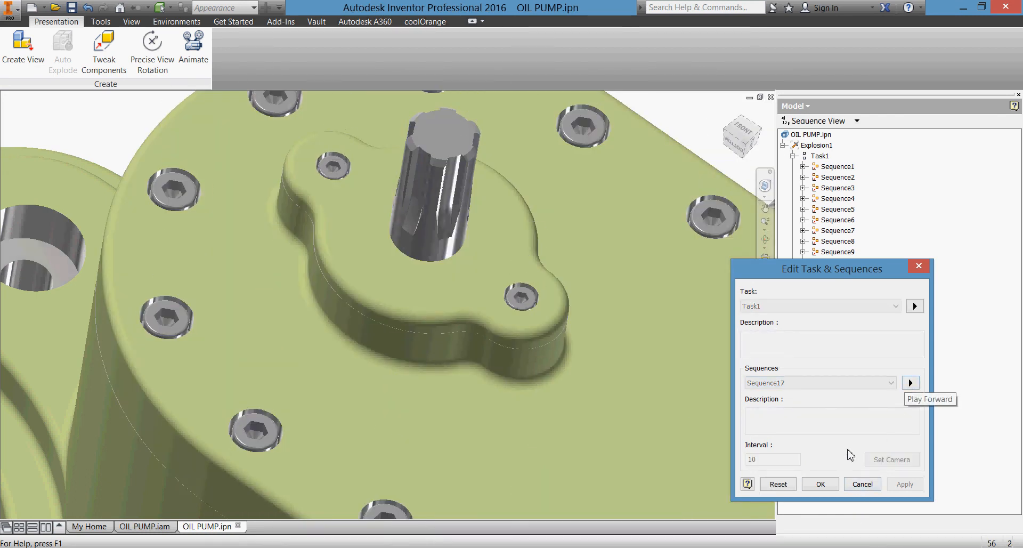
{"action": "left_click", "coordinate": [779, 485]}
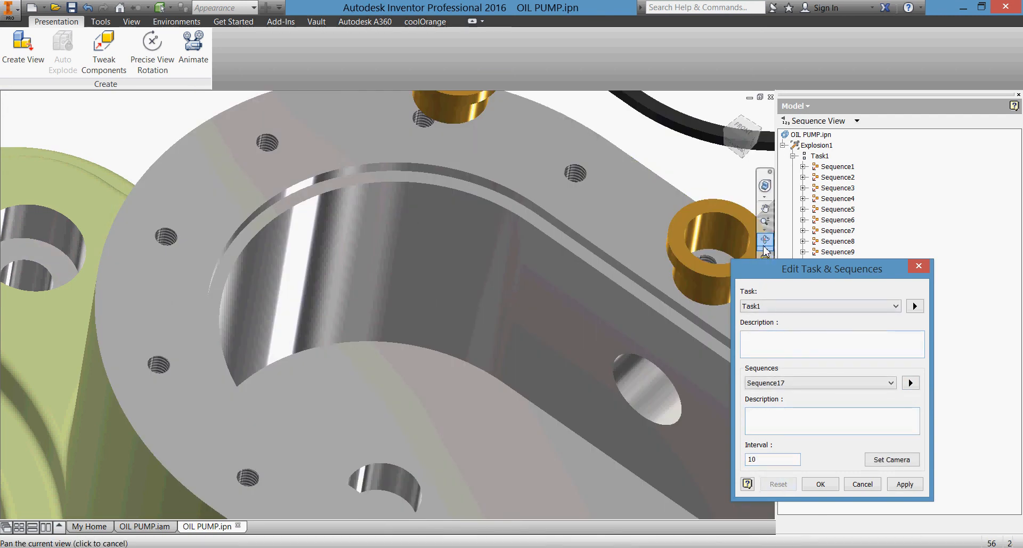
{"action": "left_click", "coordinate": [766, 221]}
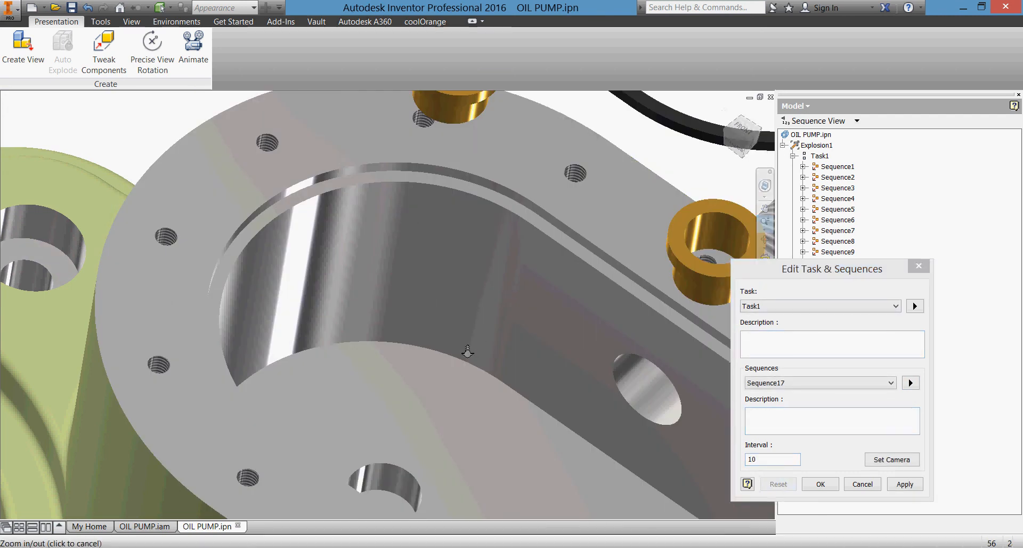
{"action": "left_click_drag", "start_coordinate": [468, 352], "coordinate": [468, 367]}
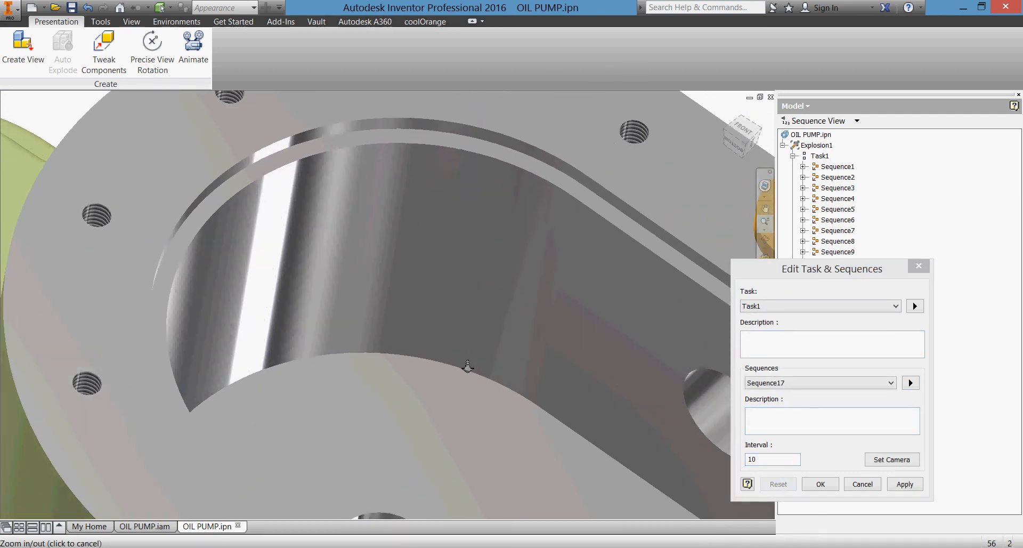
Step: Test-play Sequence17 with the bearing cover centred in close-up, reset it, and accept the task and sequence edits
{"action": "left_click", "coordinate": [761, 459]}
{"action": "left_click", "coordinate": [911, 384]}
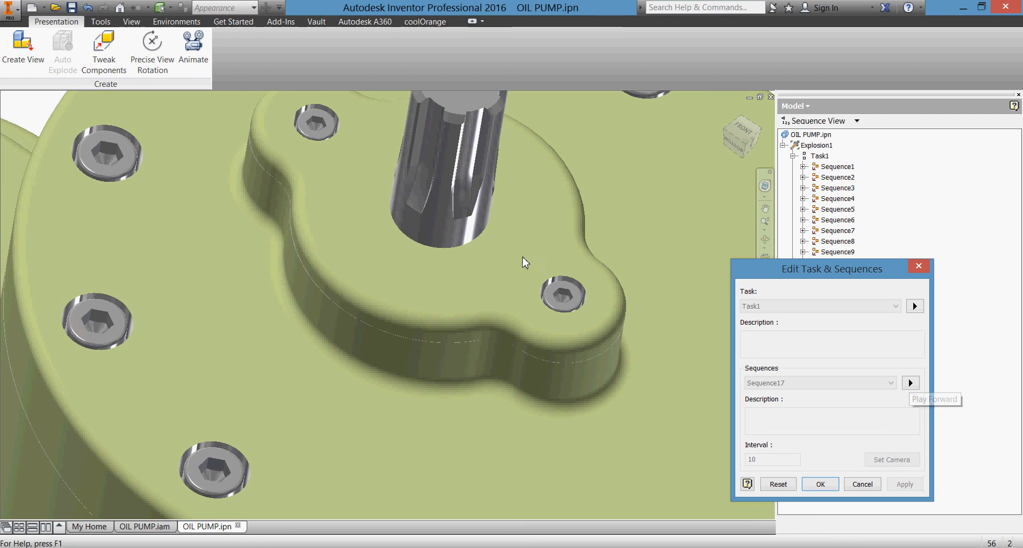
{"action": "middle_click_drag", "start_coordinate": [525, 263], "coordinate": [548, 350]}
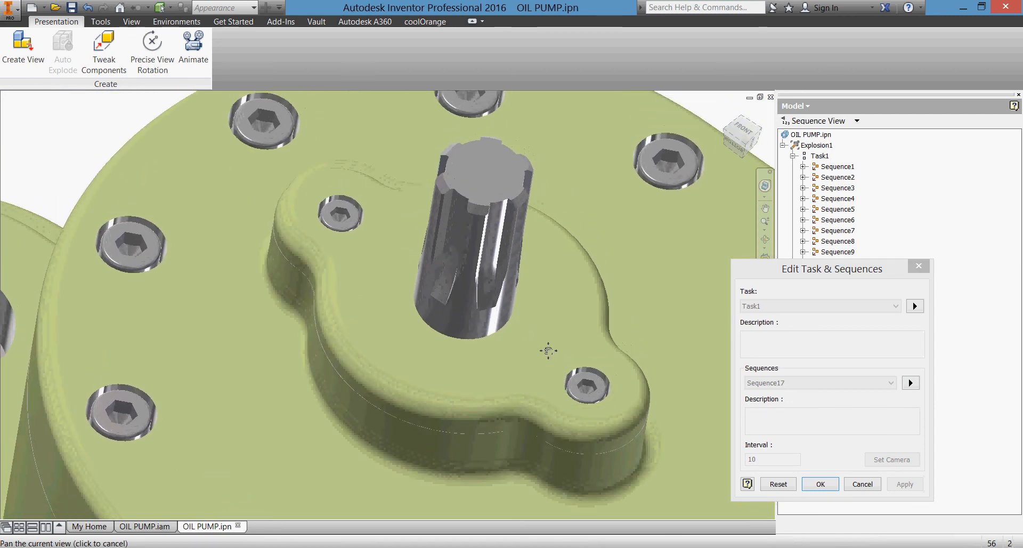
{"action": "left_click", "coordinate": [780, 485]}
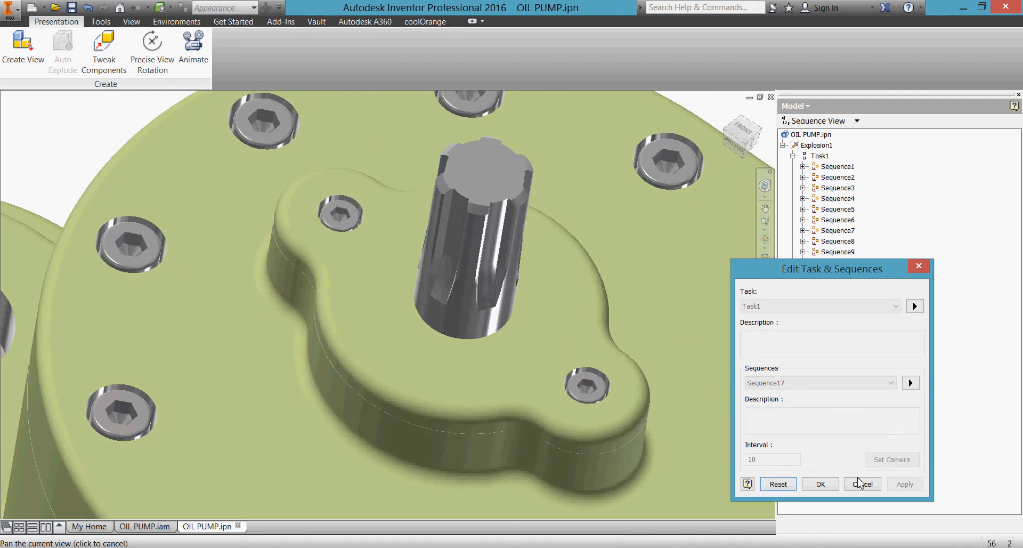
{"action": "left_click", "coordinate": [821, 484]}
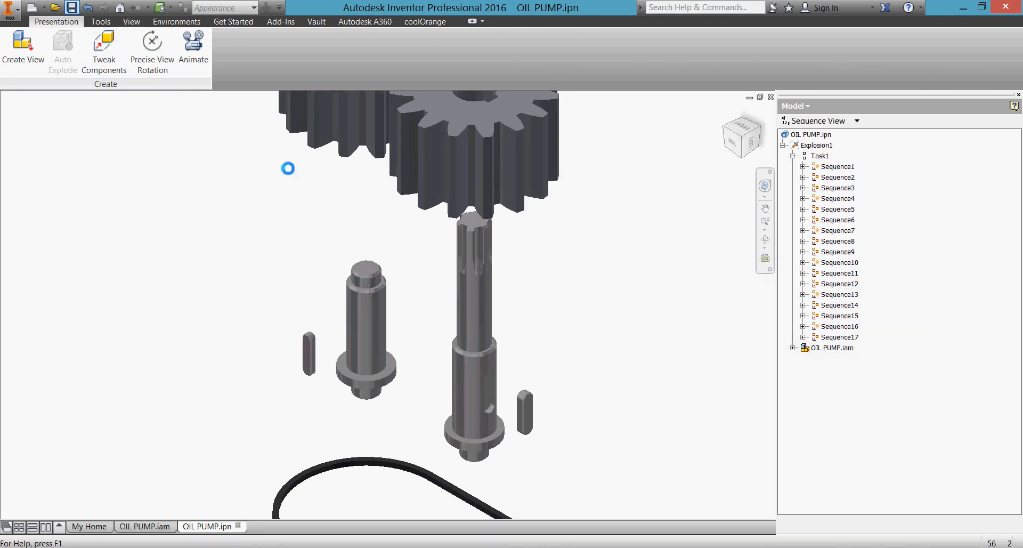
Step: Play the complete assembly animation forward once at interval 10, reset it, and close the animation settings
{"action": "left_click", "coordinate": [193, 47]}
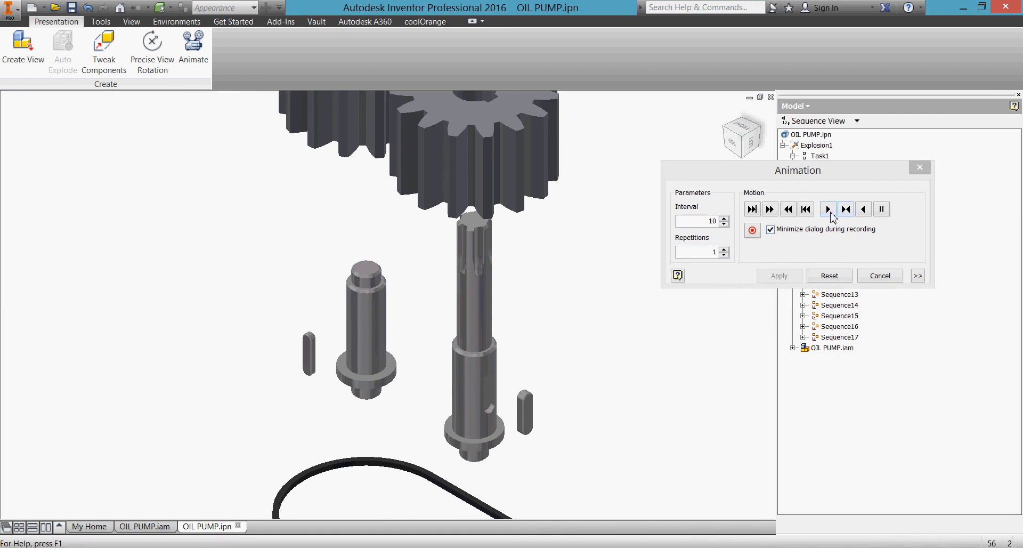
{"action": "left_click", "coordinate": [829, 210]}
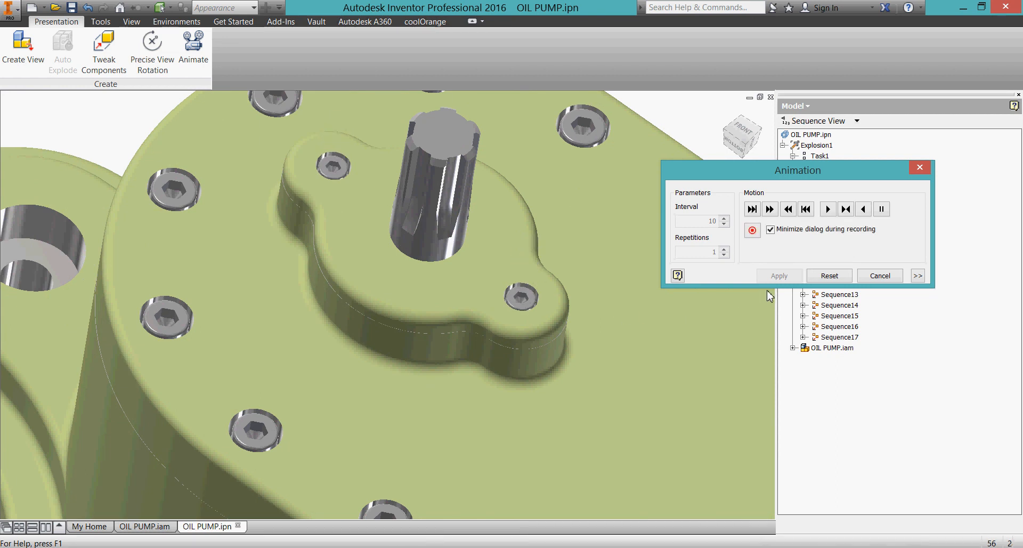
{"action": "left_click", "coordinate": [827, 277]}
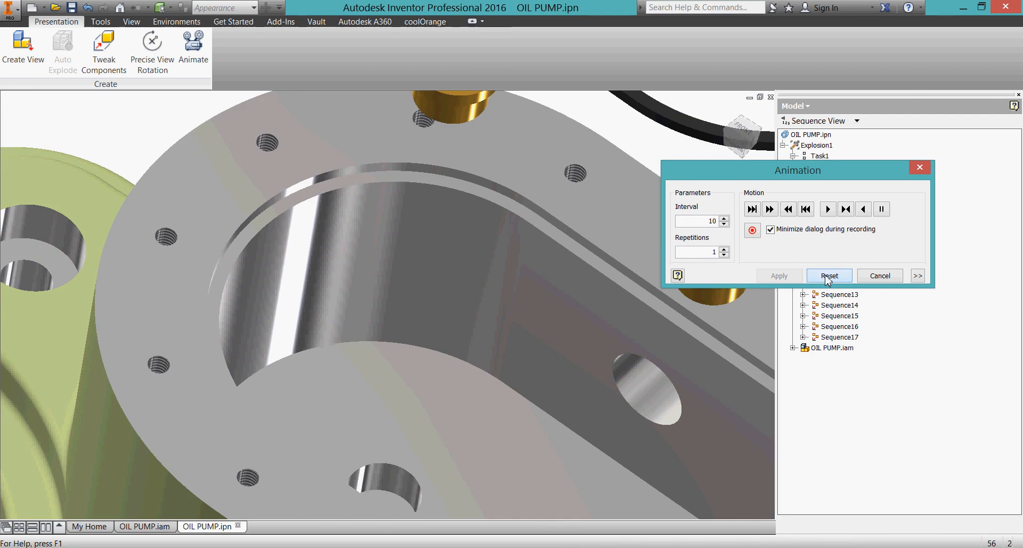
{"action": "left_click", "coordinate": [880, 276]}
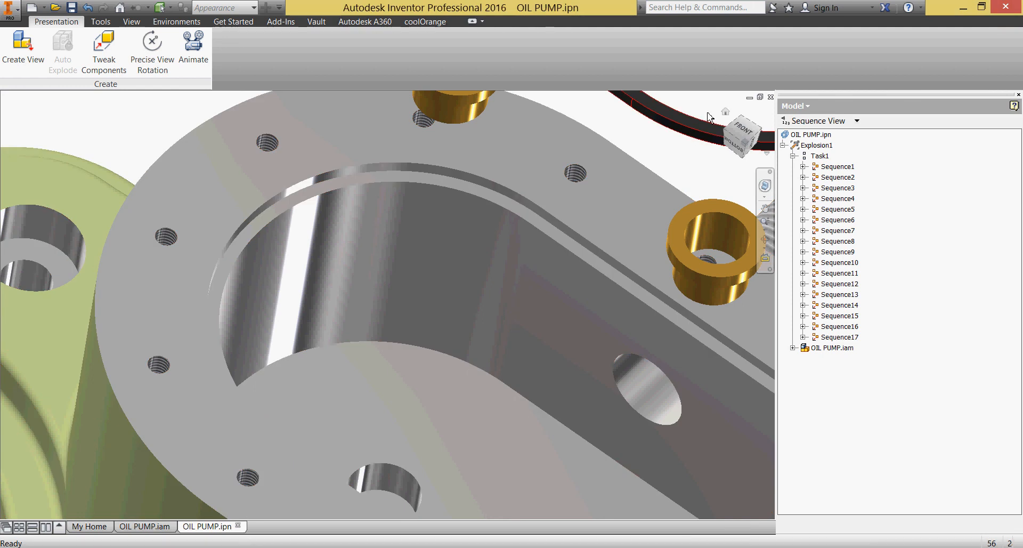
Step: Fit the whole exploded oil pump in view and frame the two shafts with their keys in close-up
{"action": "middle_click", "coordinate": [700, 131]}
{"action": "middle_click", "coordinate": [700, 131]}
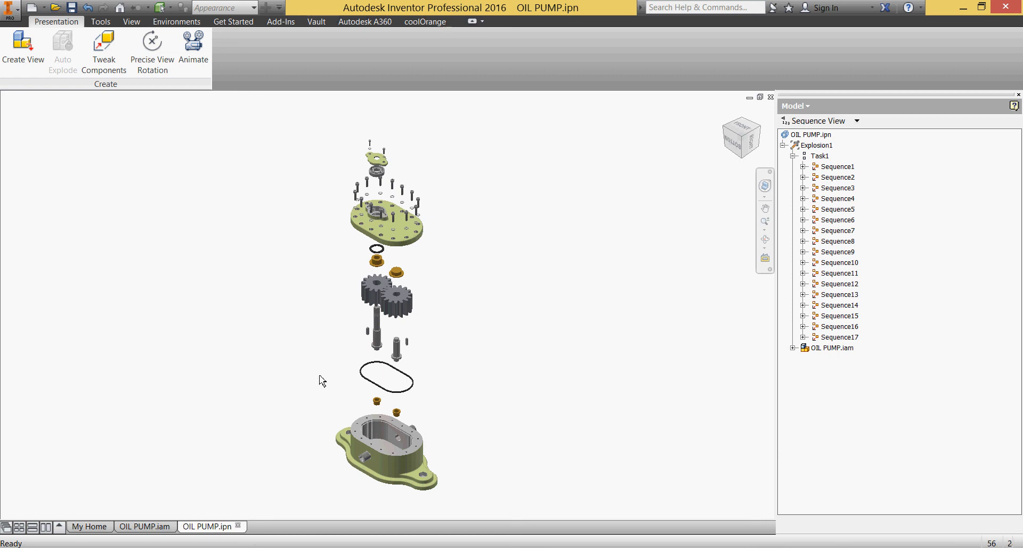
{"action": "scroll", "coordinate": [381, 327], "scroll_direction": "down", "scroll_amount": 6}
{"action": "middle_click_drag", "start_coordinate": [395, 325], "coordinate": [357, 247]}
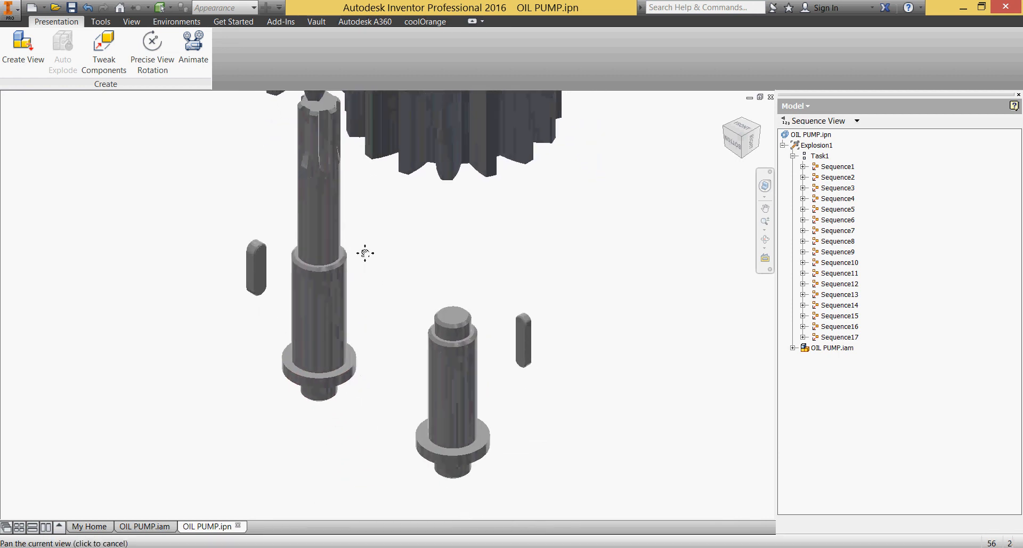
{"action": "middle_click_drag", "start_coordinate": [412, 289], "coordinate": [411, 293]}
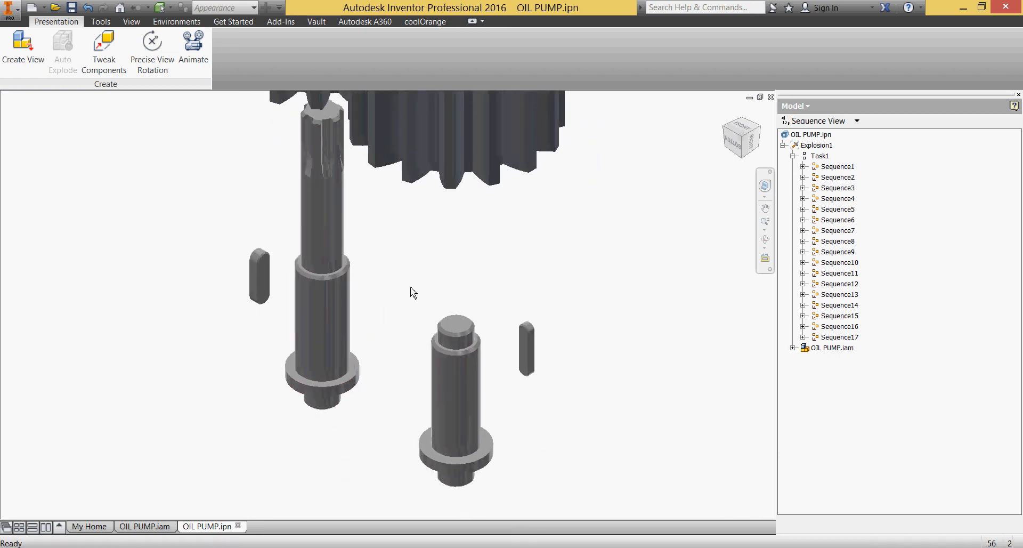